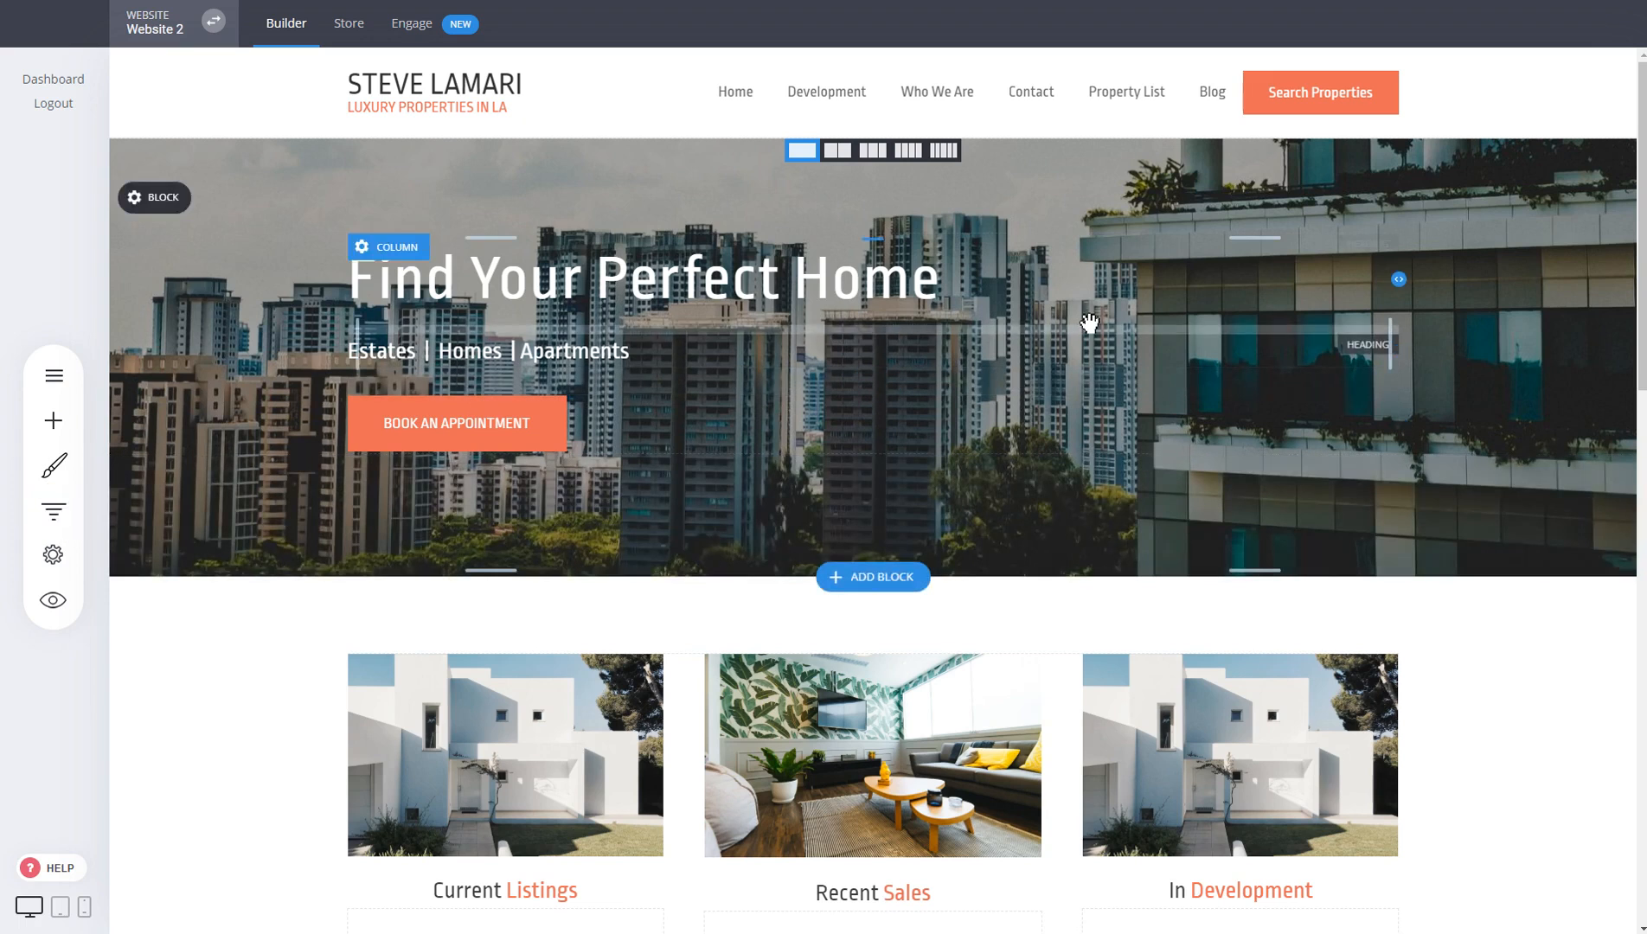
Step: Look over the website's home page content and its list of existing funnels
scroll(1081, 323, down, 4)
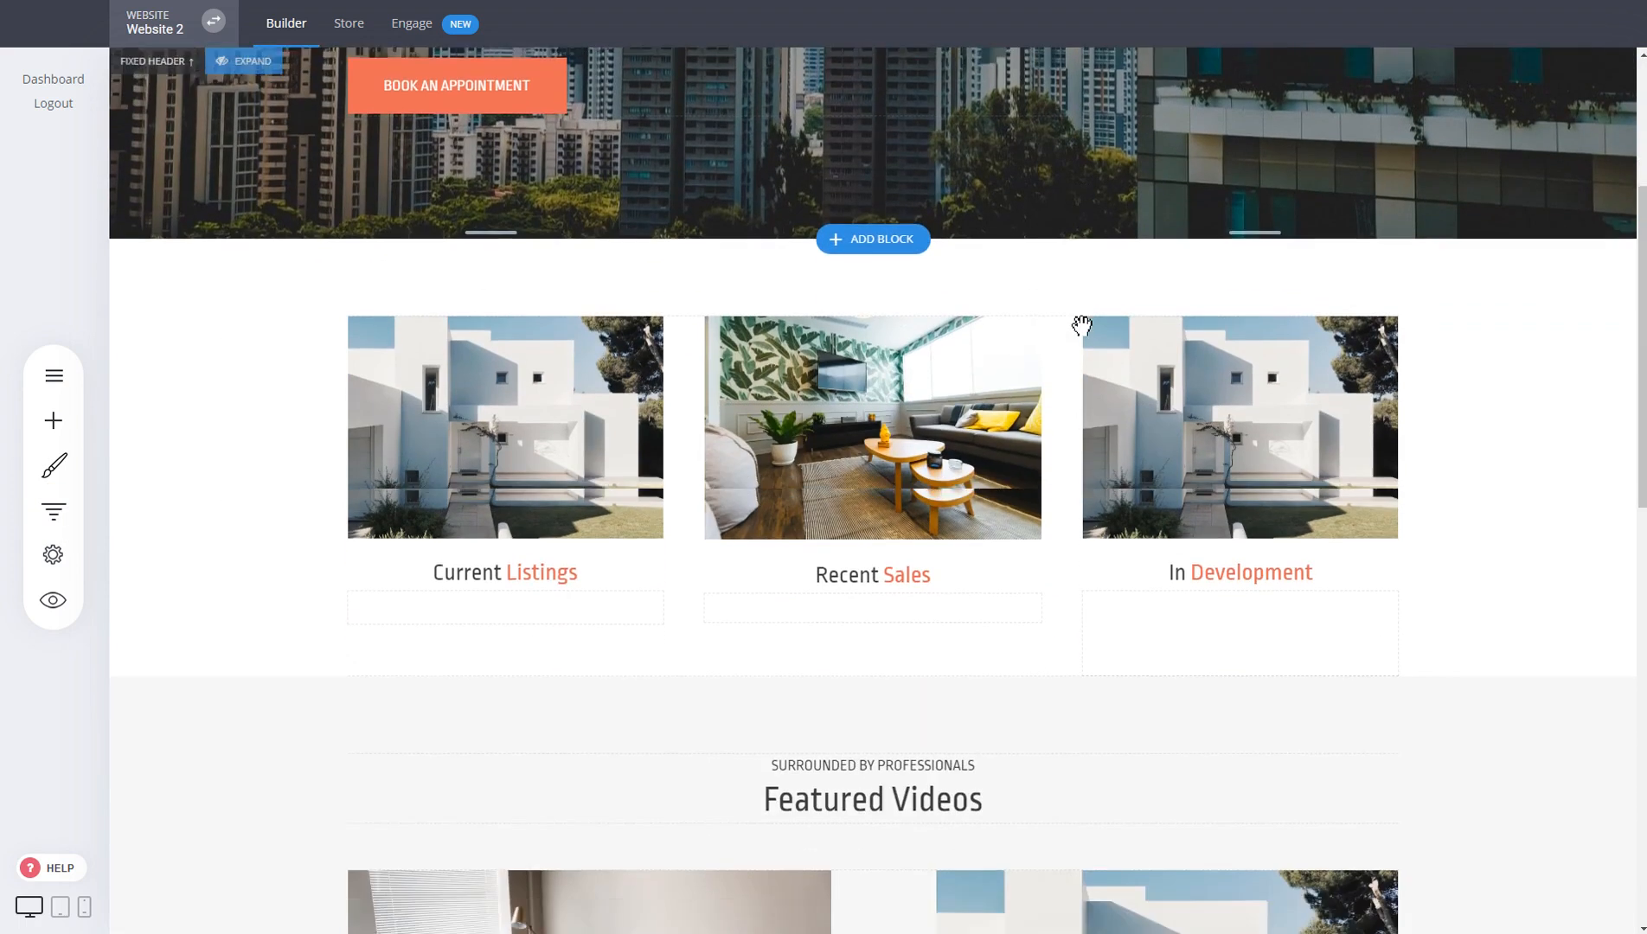
scroll(320, 517, down, 2)
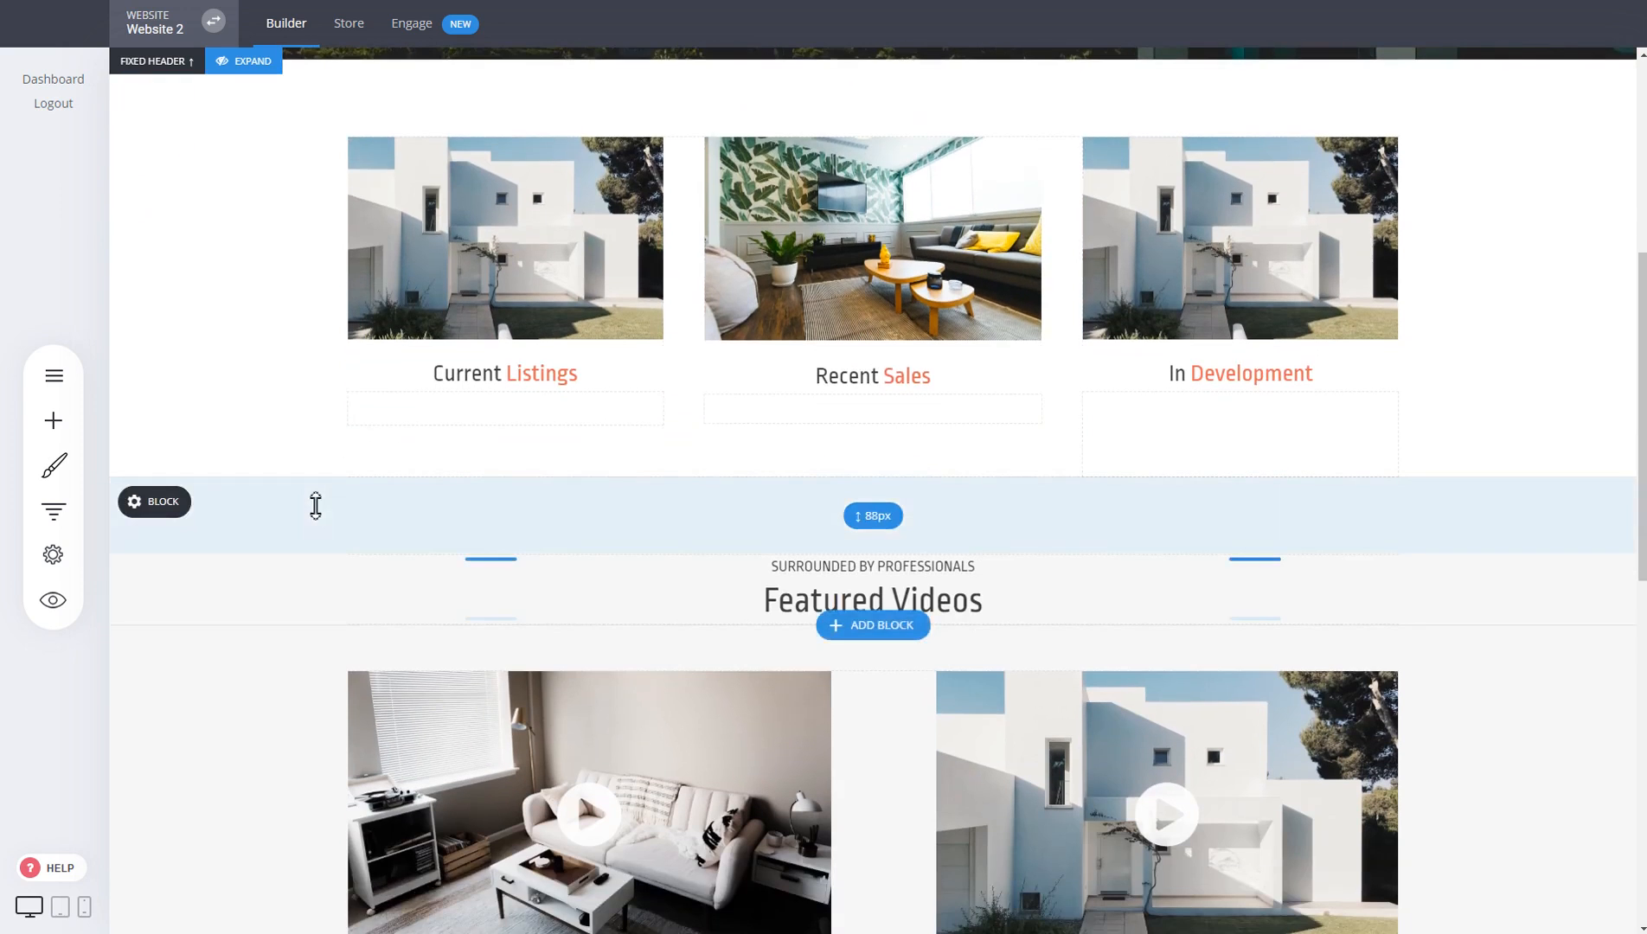
scroll(316, 506, up, 6)
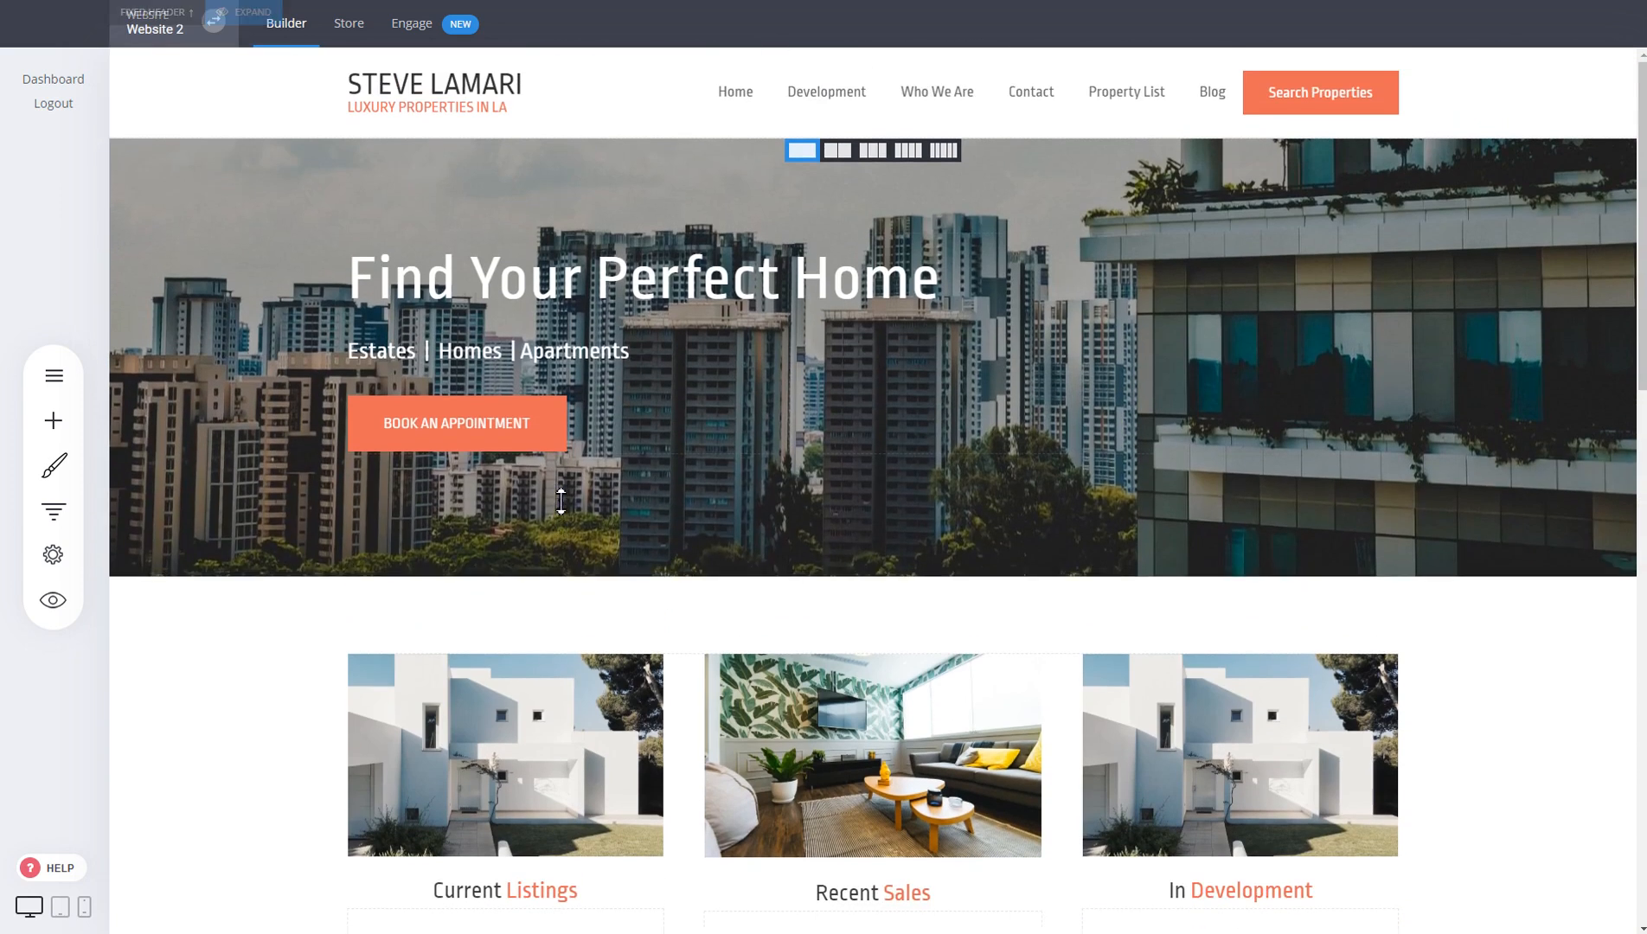
click(53, 511)
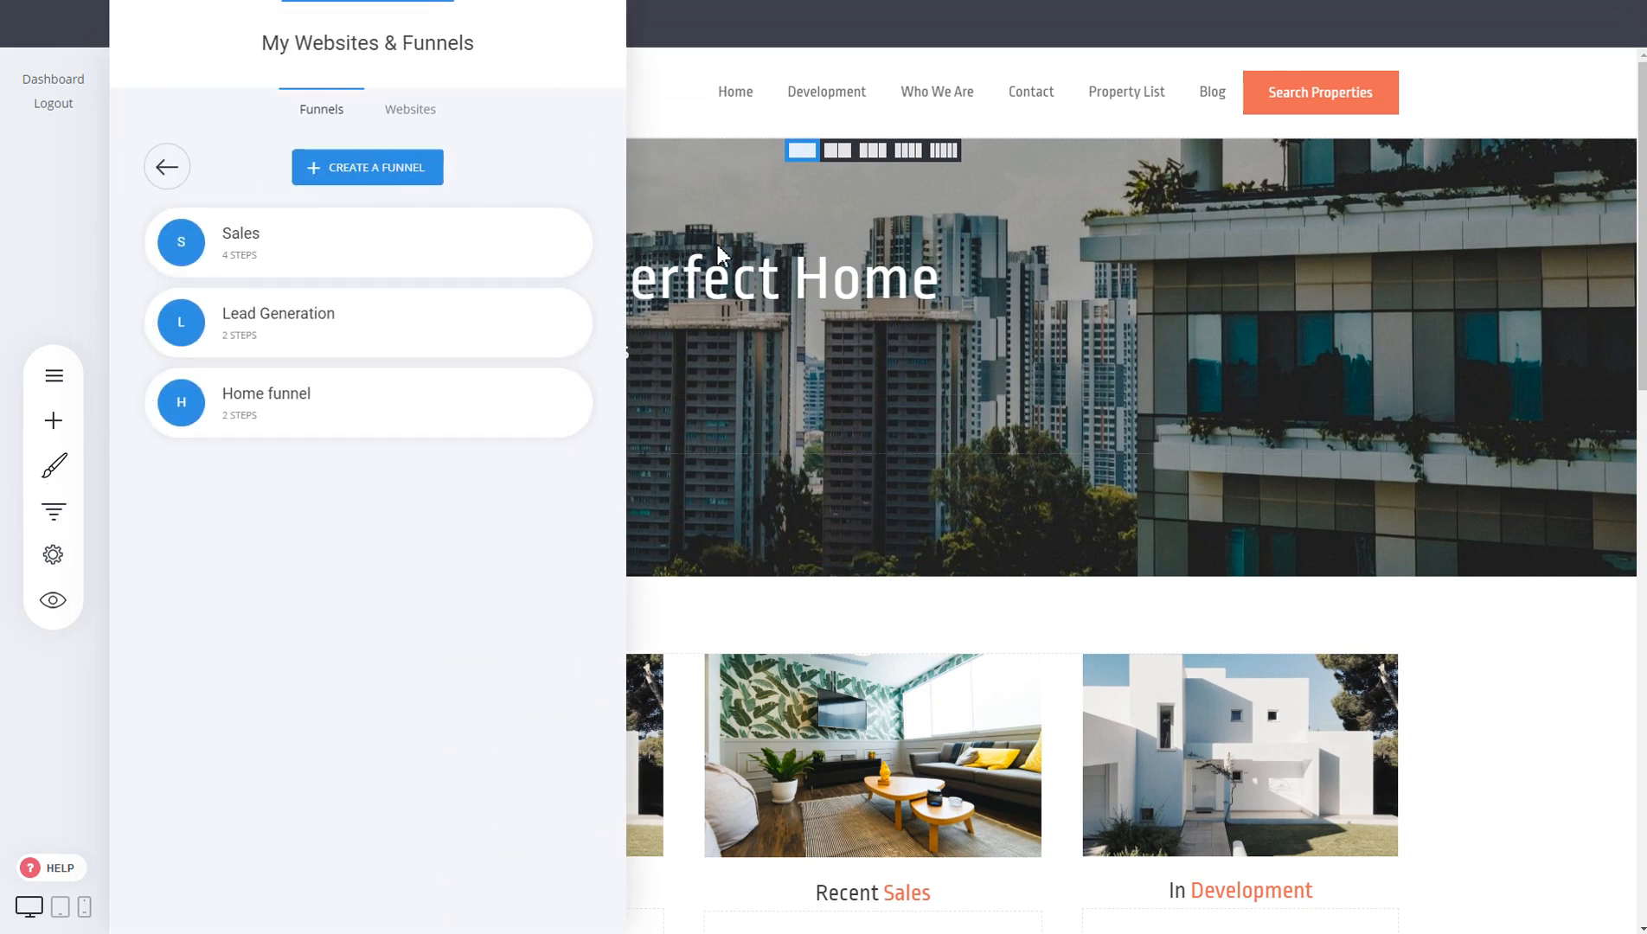
click(775, 255)
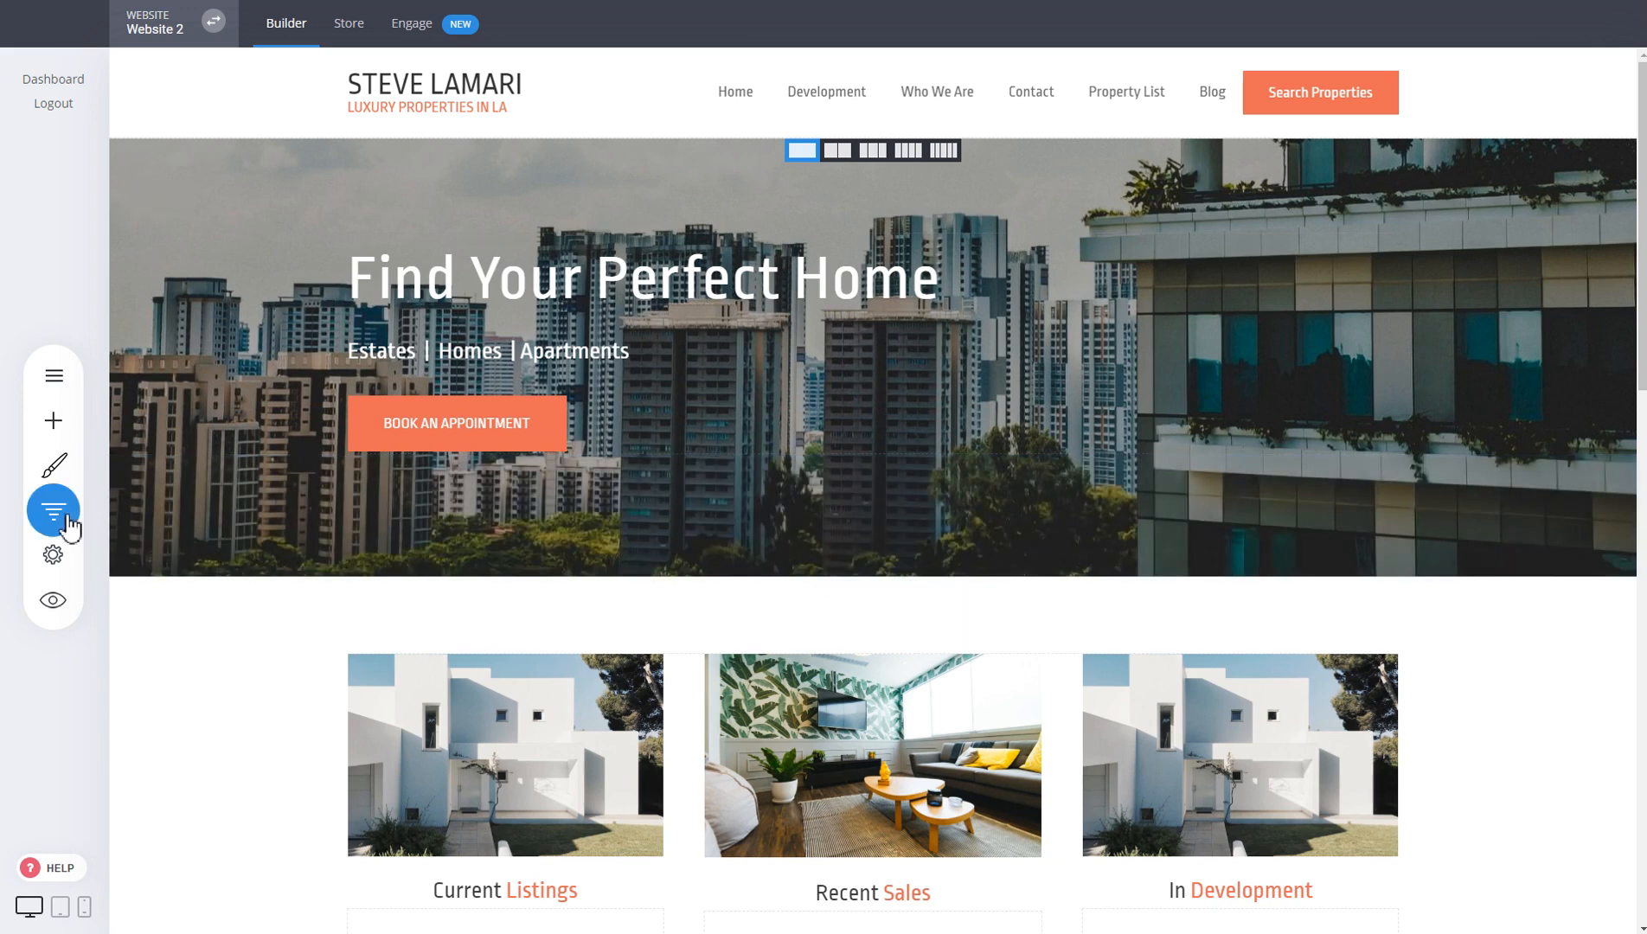
Step: Start creating a funnel outside the website, at the overall websites and funnels level, and browse the Sales / Product templates
click(68, 526)
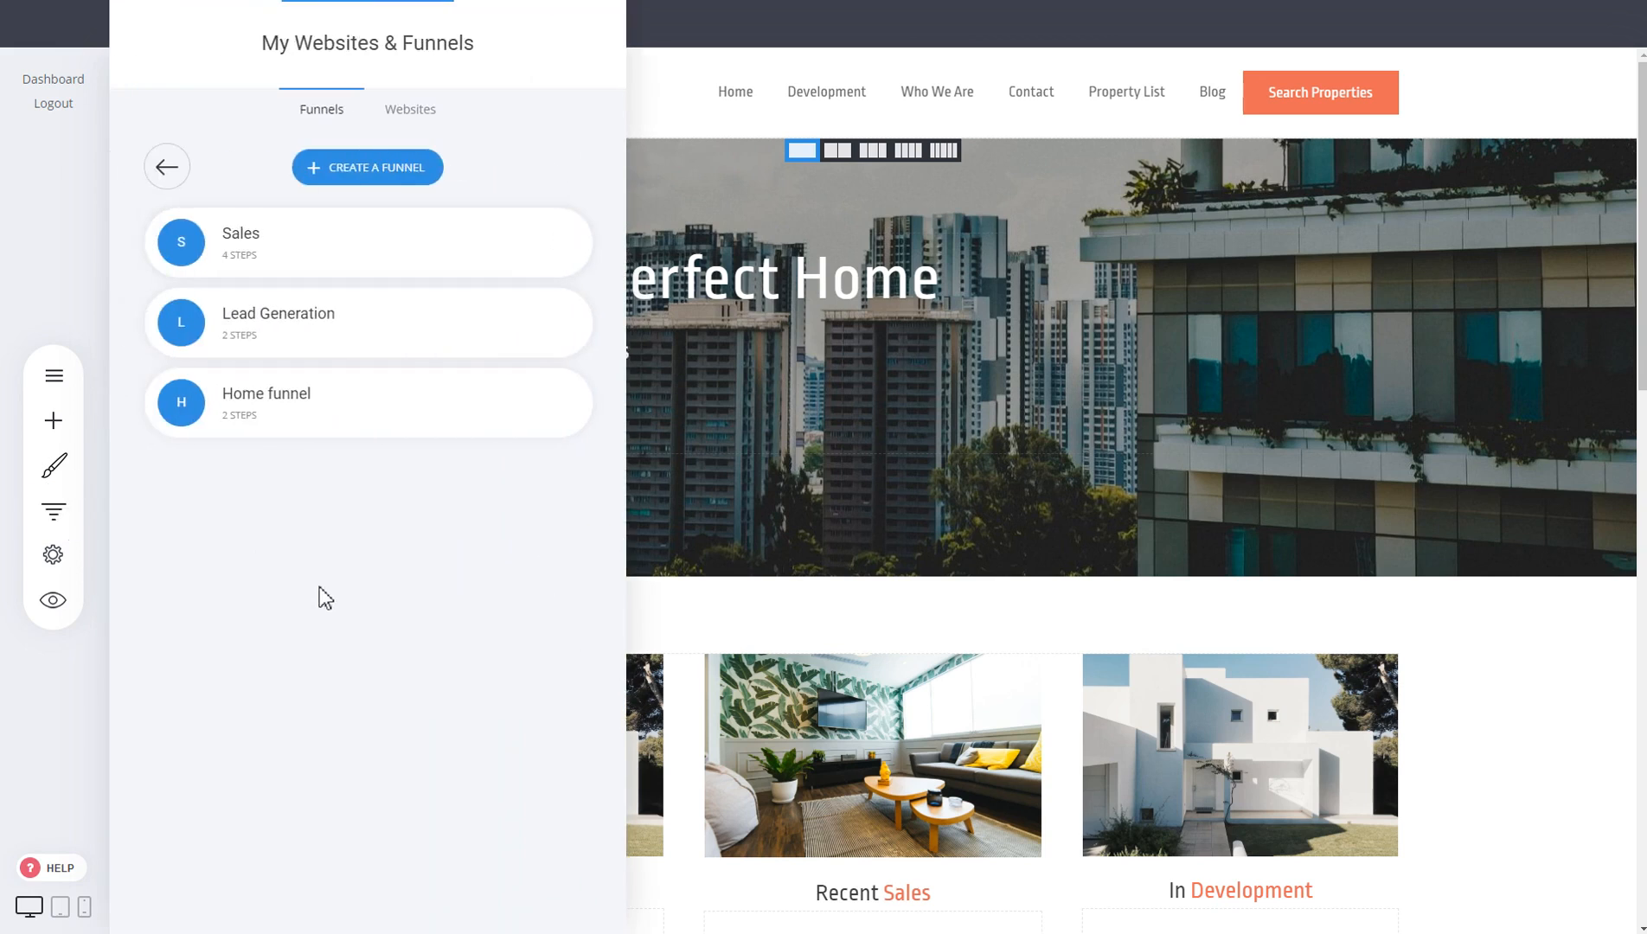
click(172, 180)
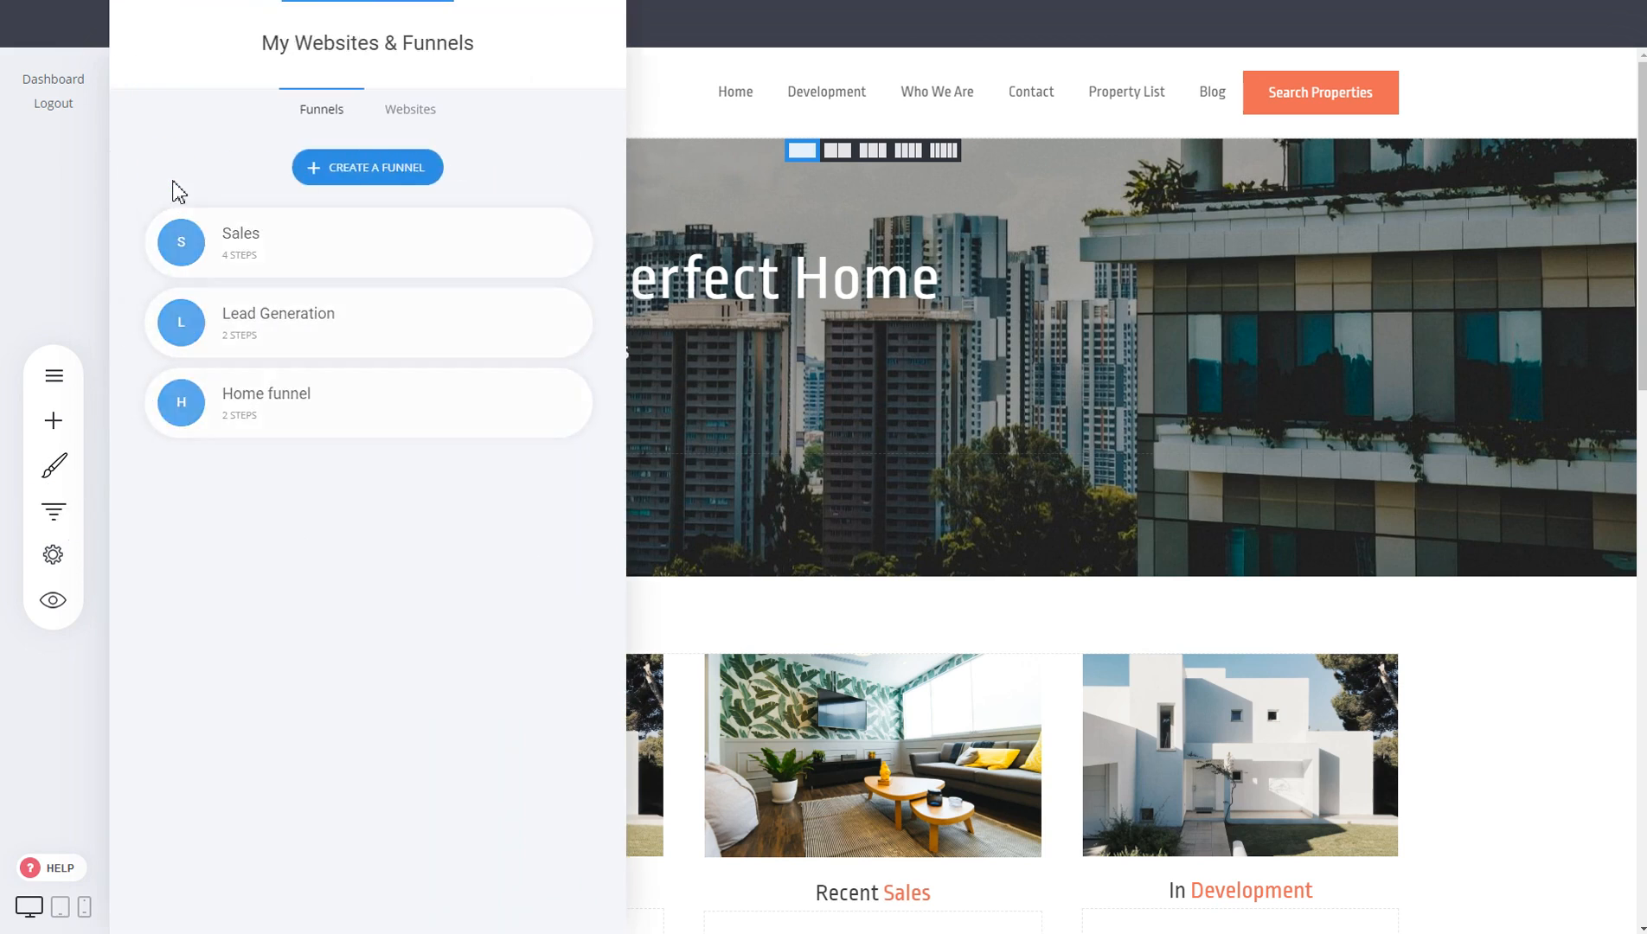
click(362, 173)
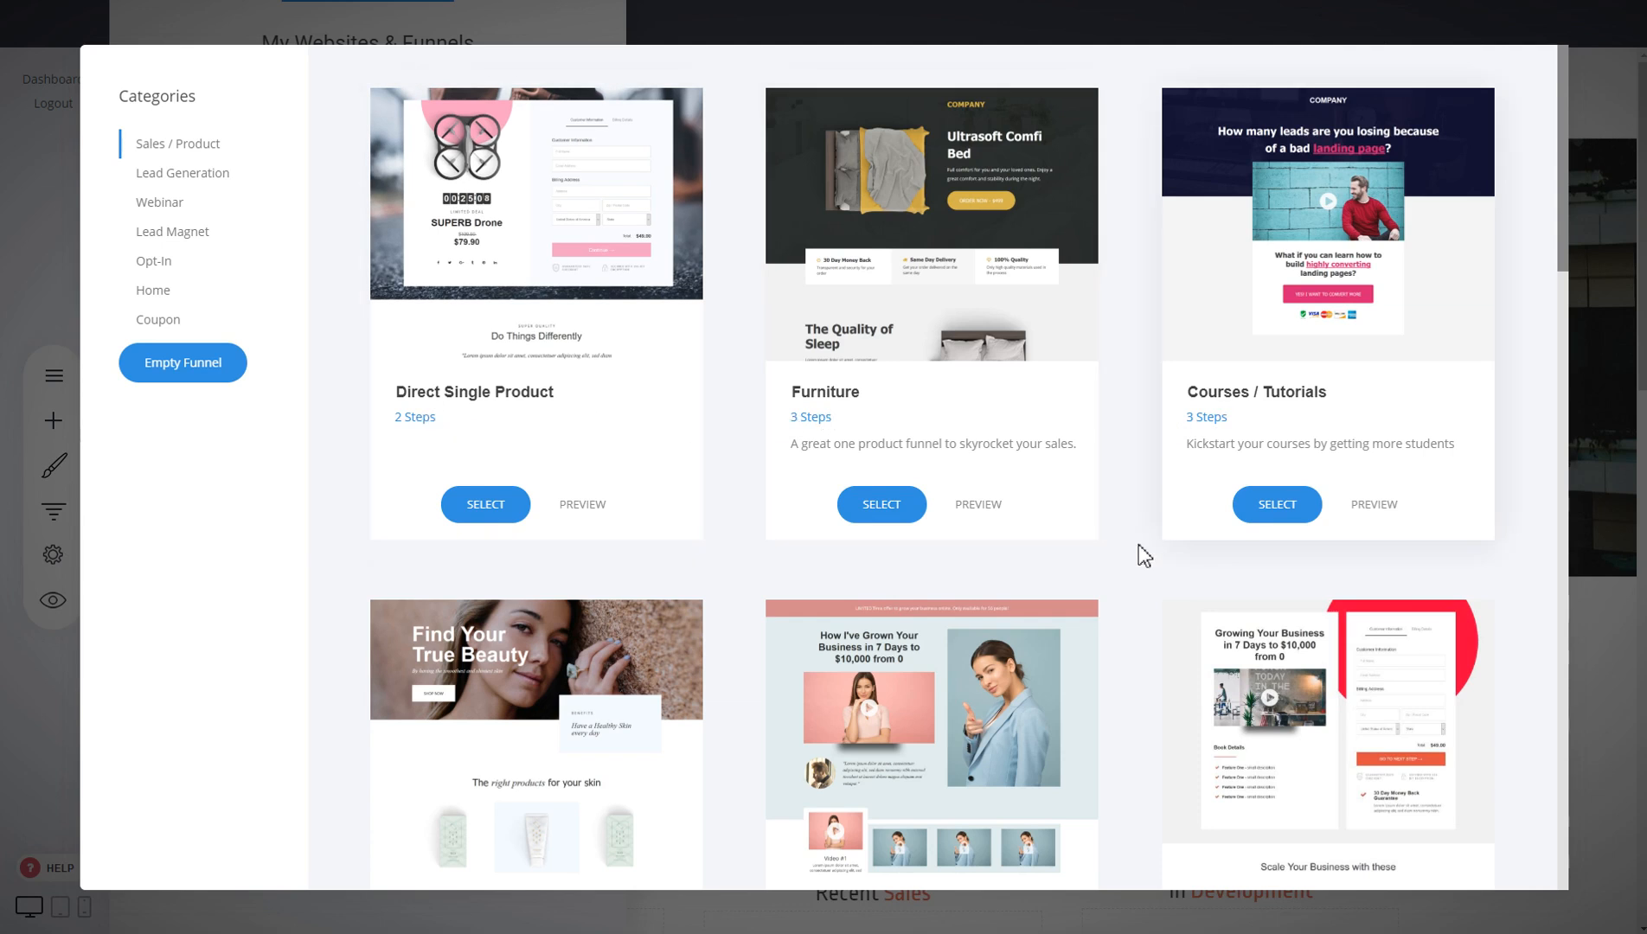
scroll(1140, 554, down, 5)
scroll(1132, 568, down, 3)
scroll(1133, 568, down, 2)
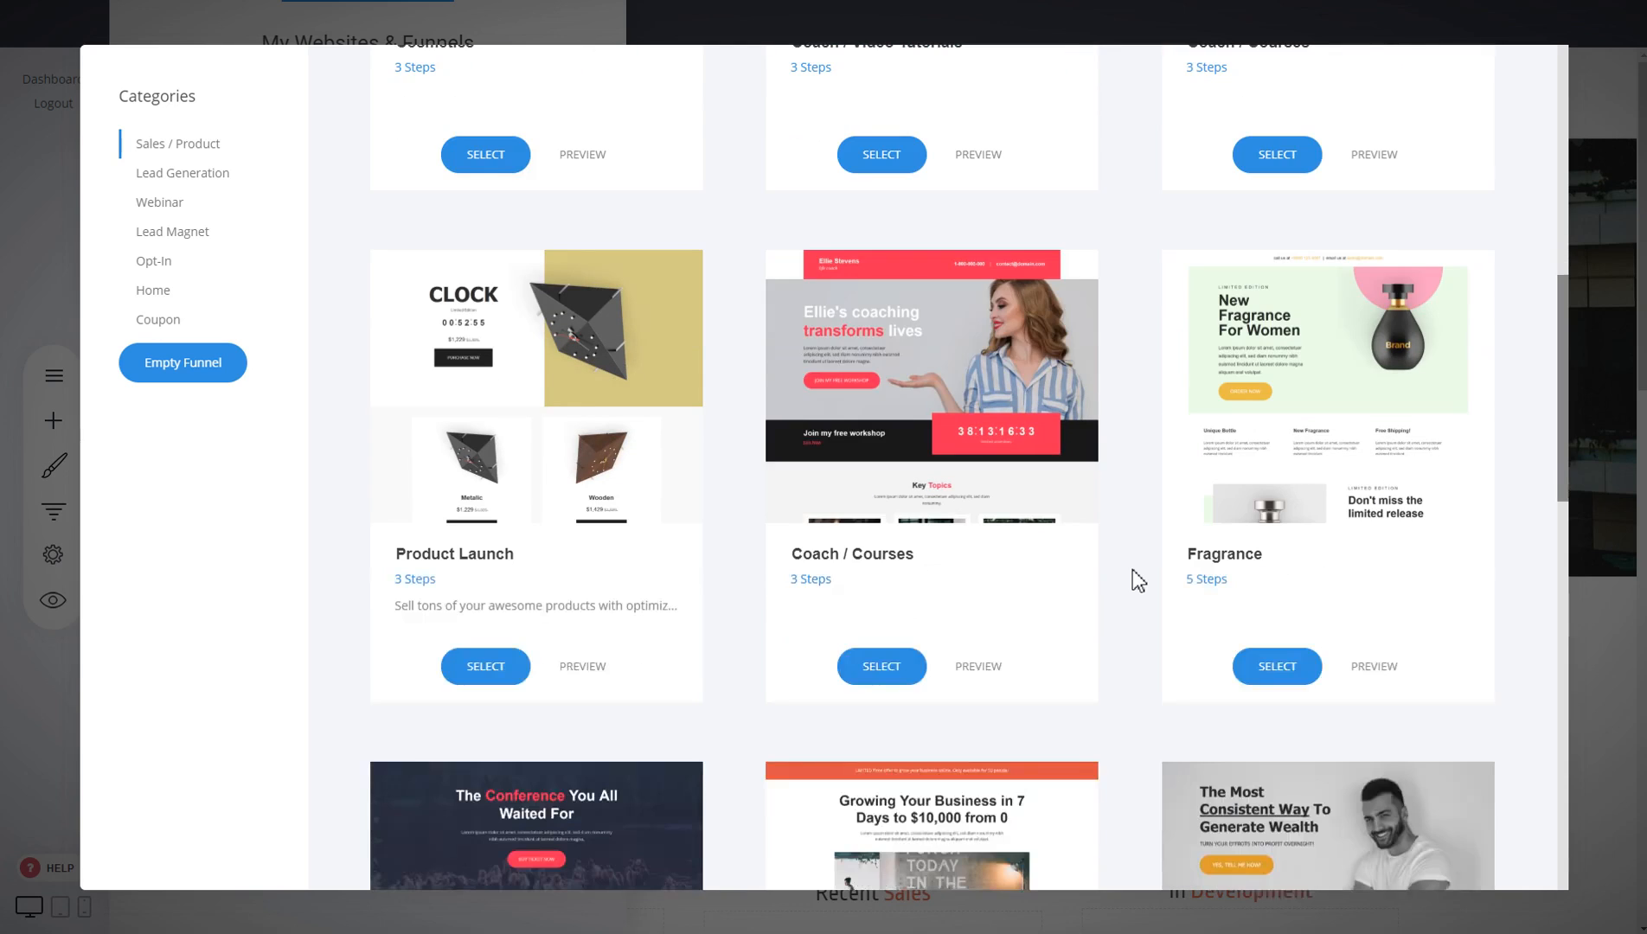
scroll(1132, 568, up, 10)
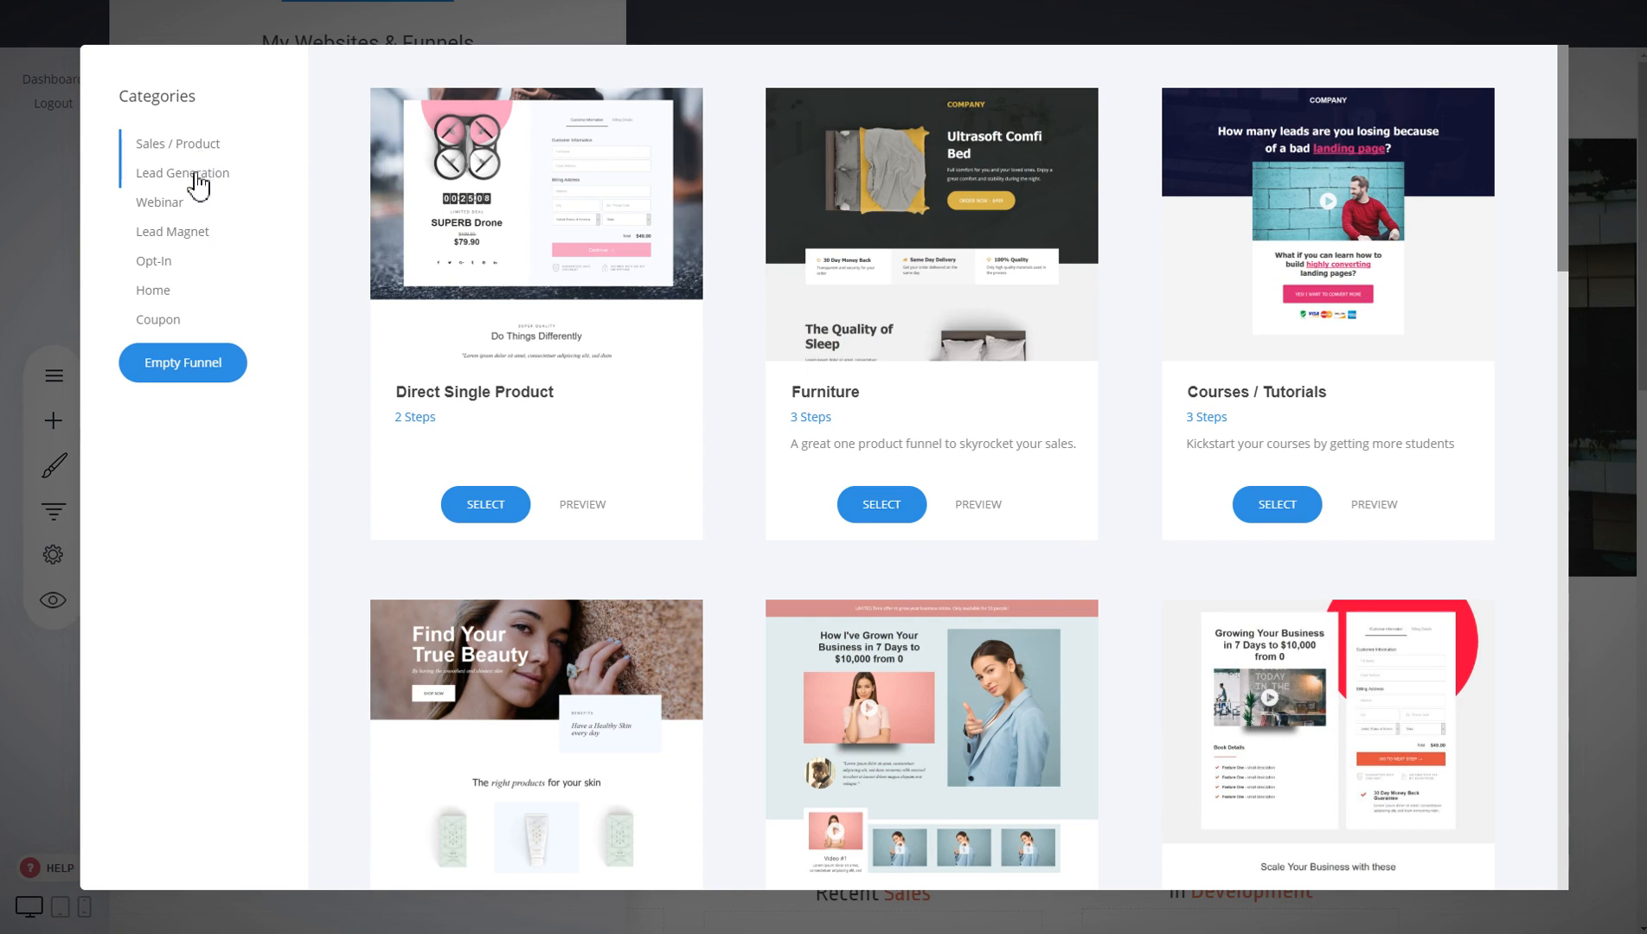
Step: Browse the Lead Generation templates and preview the Landing and Thank You steps of the one with the businessman holding a cup
click(199, 185)
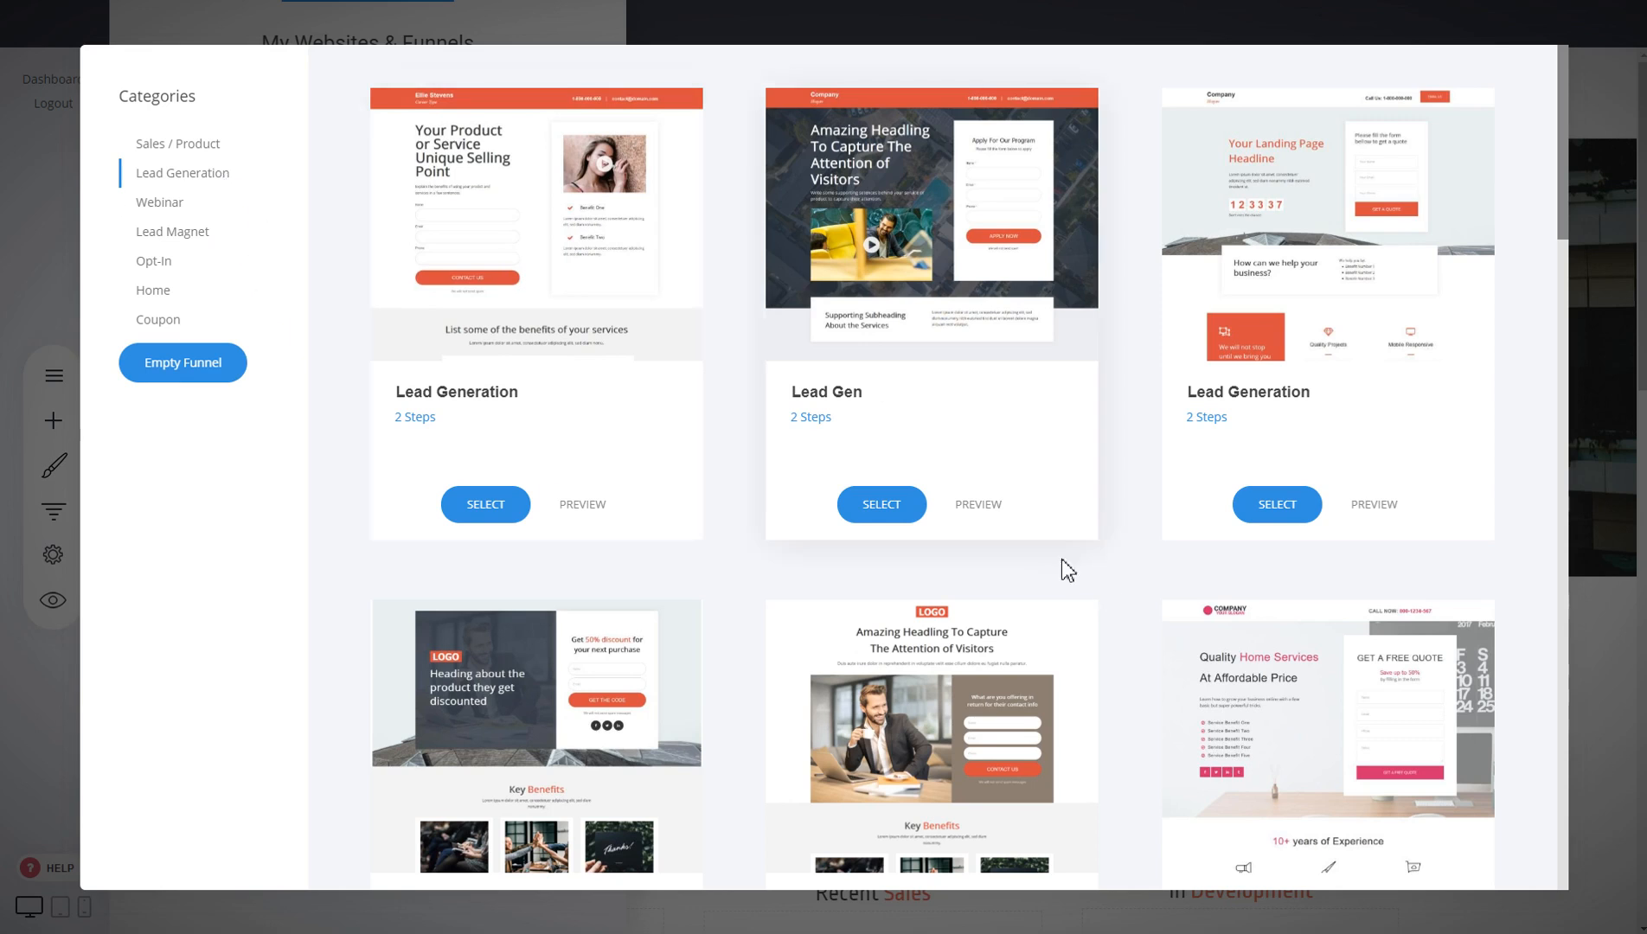
scroll(1129, 498, down, 5)
scroll(1126, 498, down, 10)
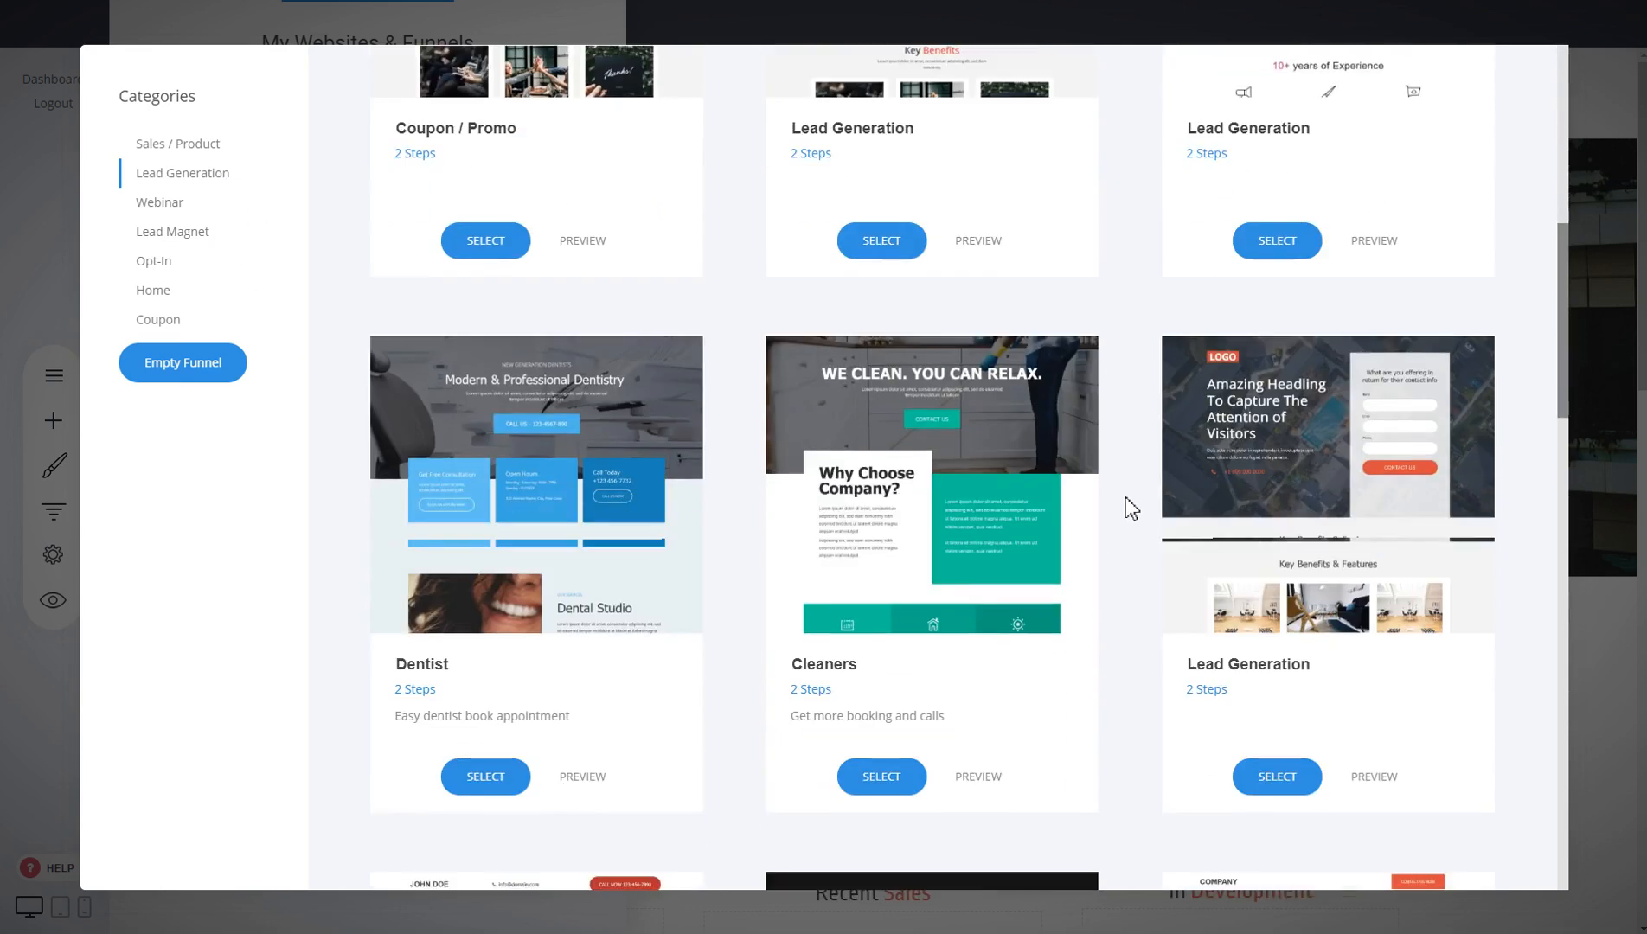
scroll(1124, 504, up, 8)
scroll(1124, 503, up, 5)
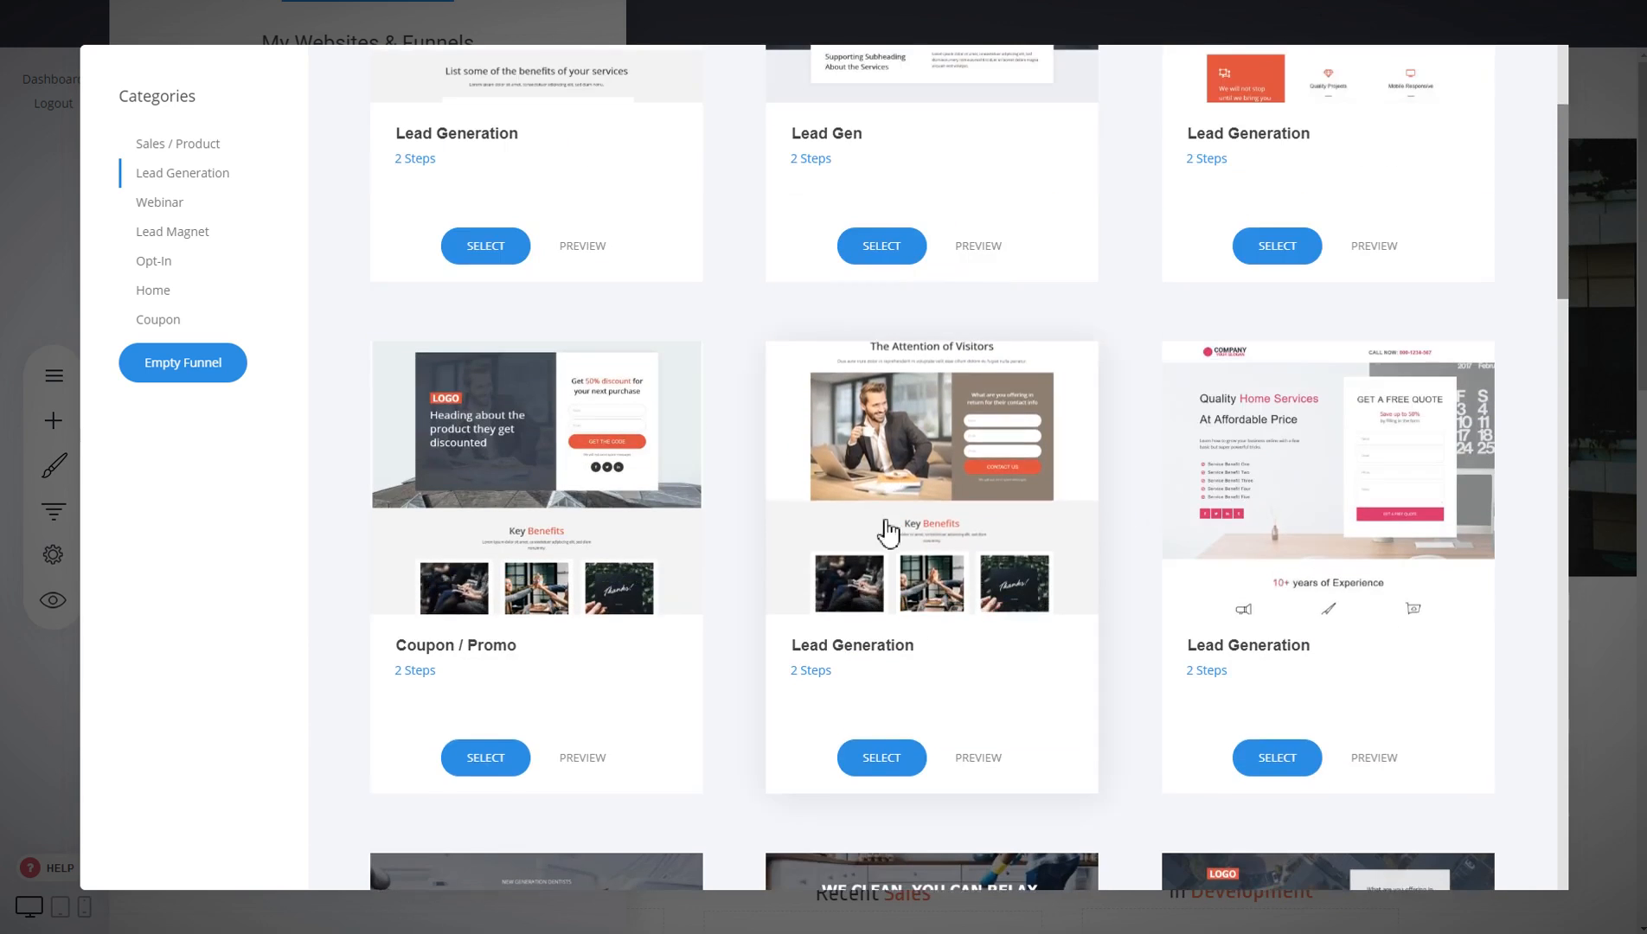
click(984, 761)
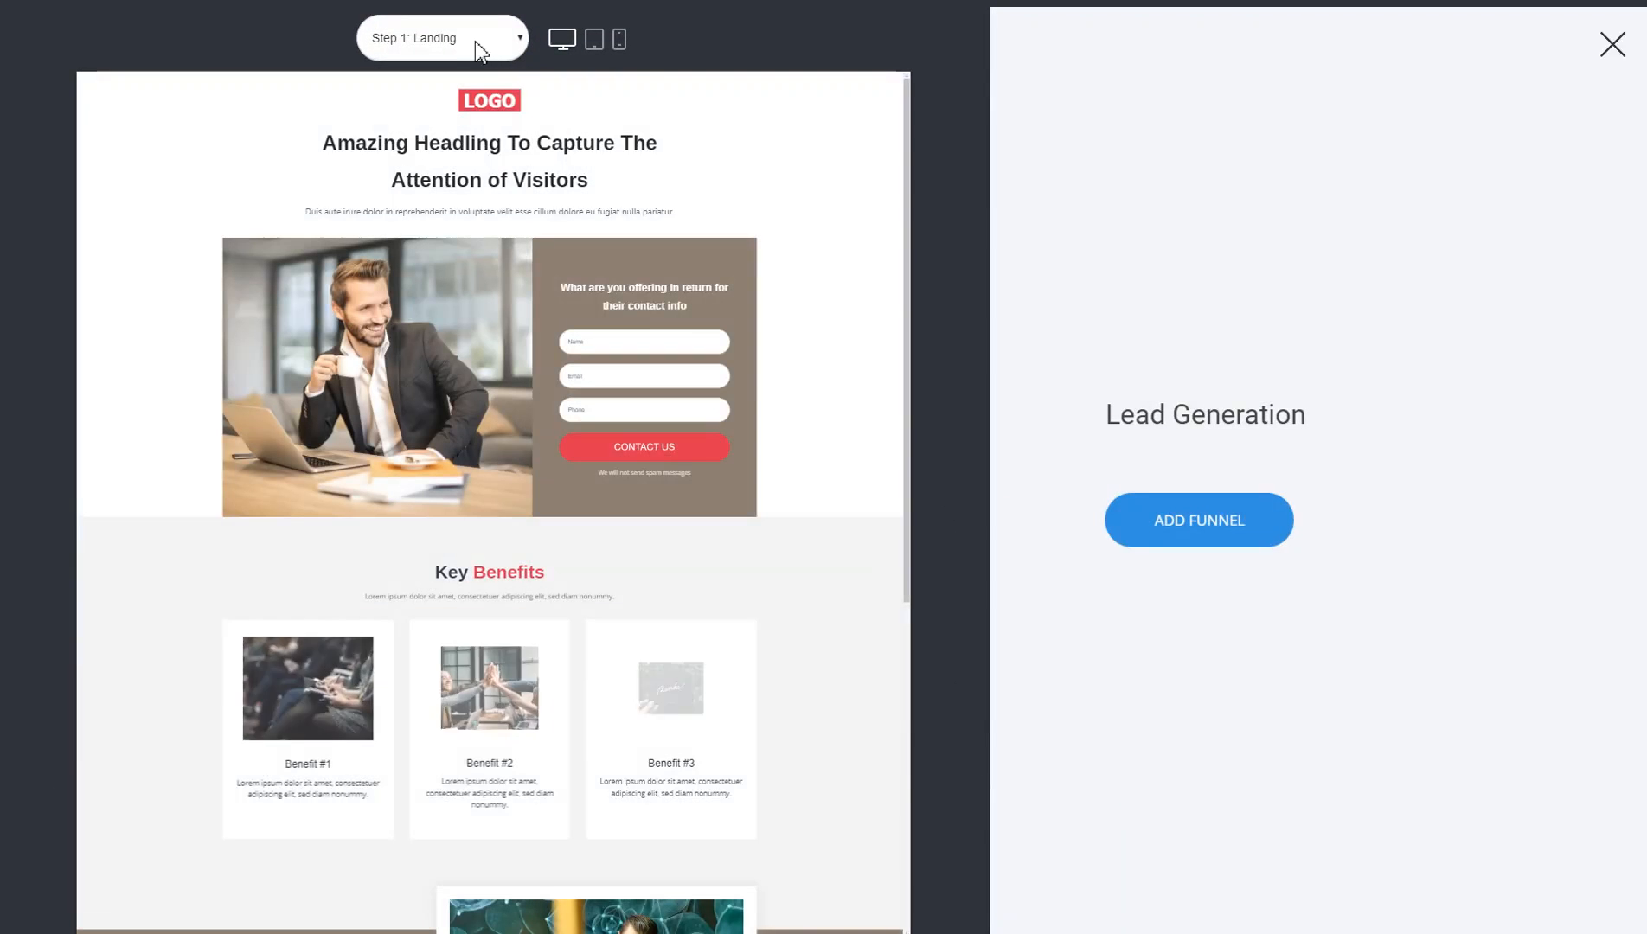
click(477, 38)
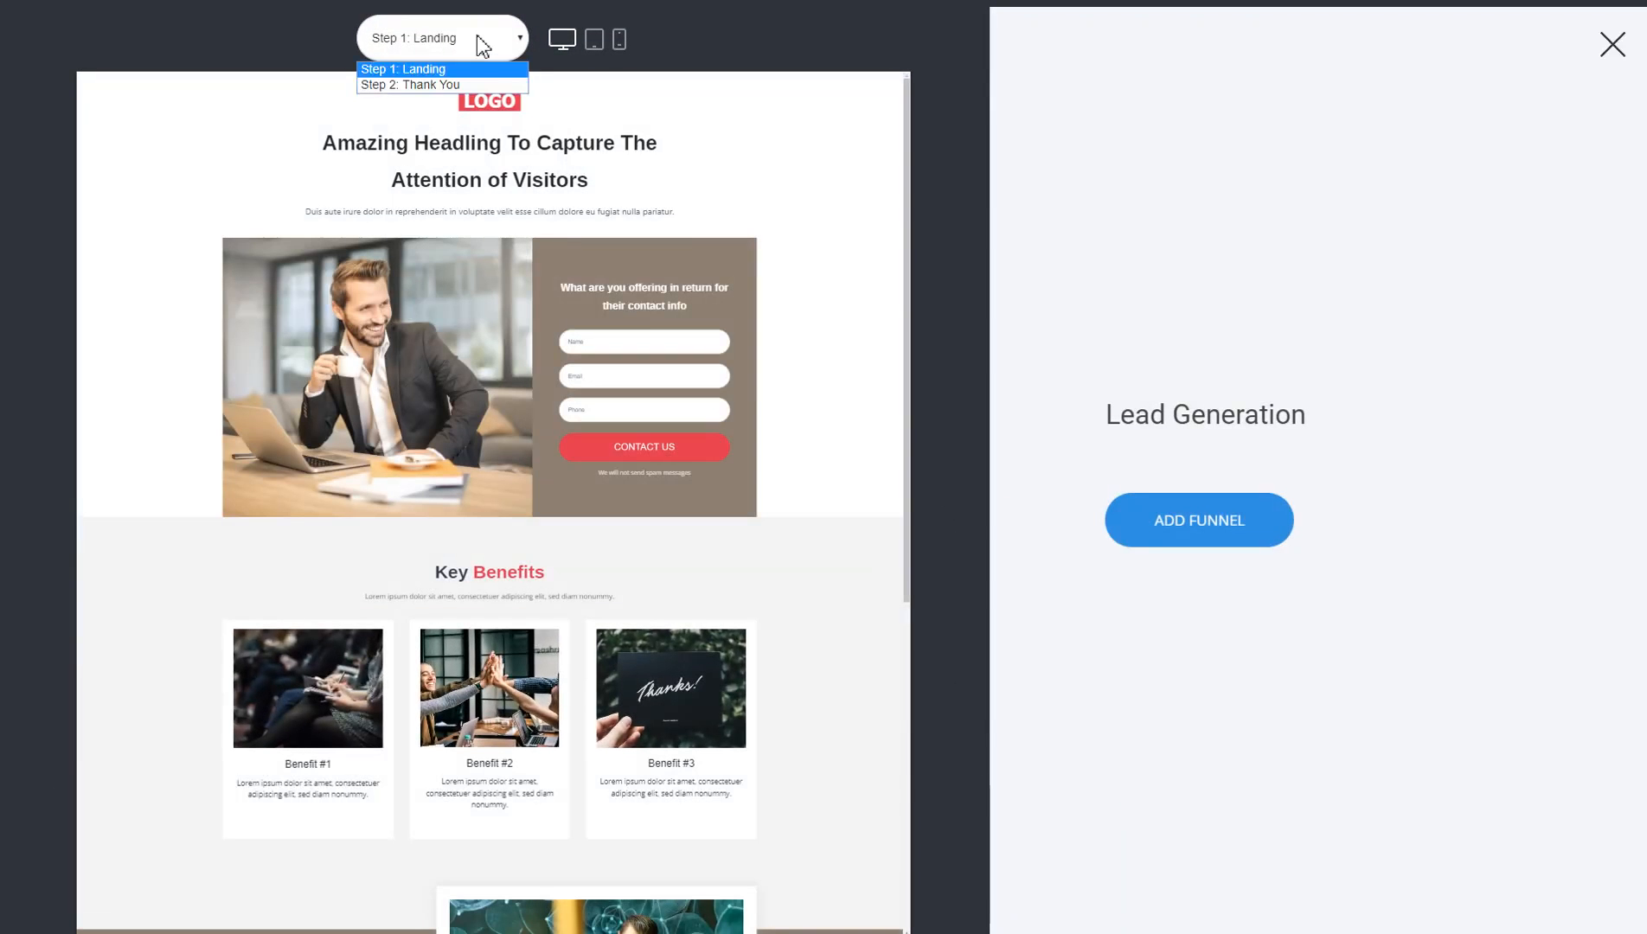
click(452, 84)
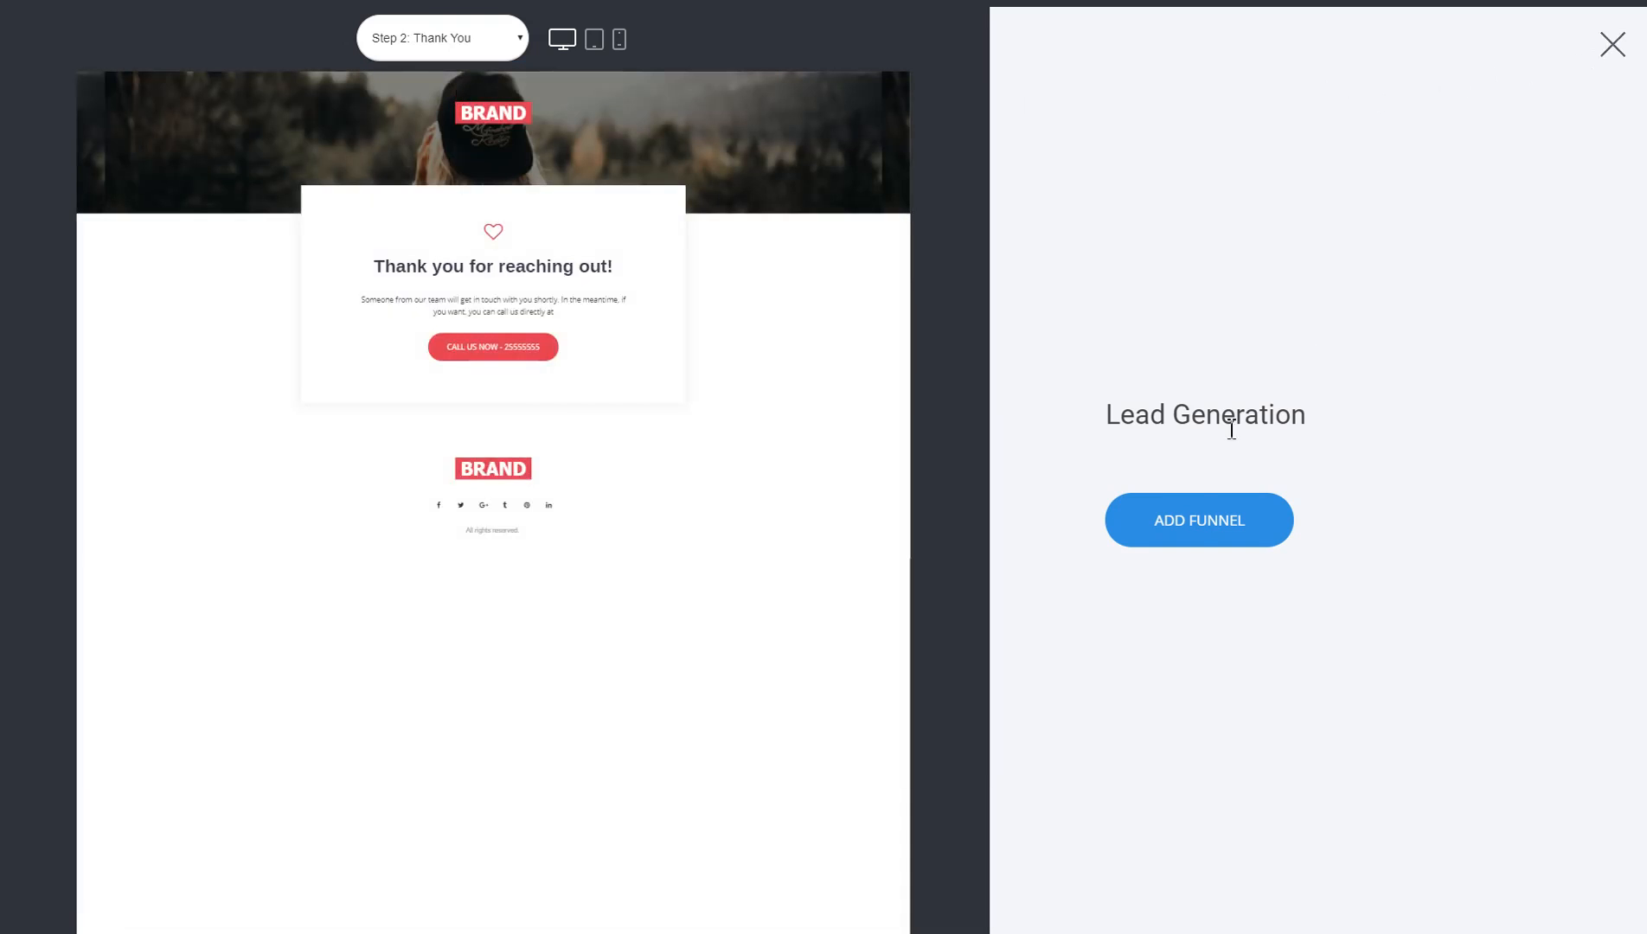
Step: Add the previewed template as a funnel named Lead Generation
click(1194, 536)
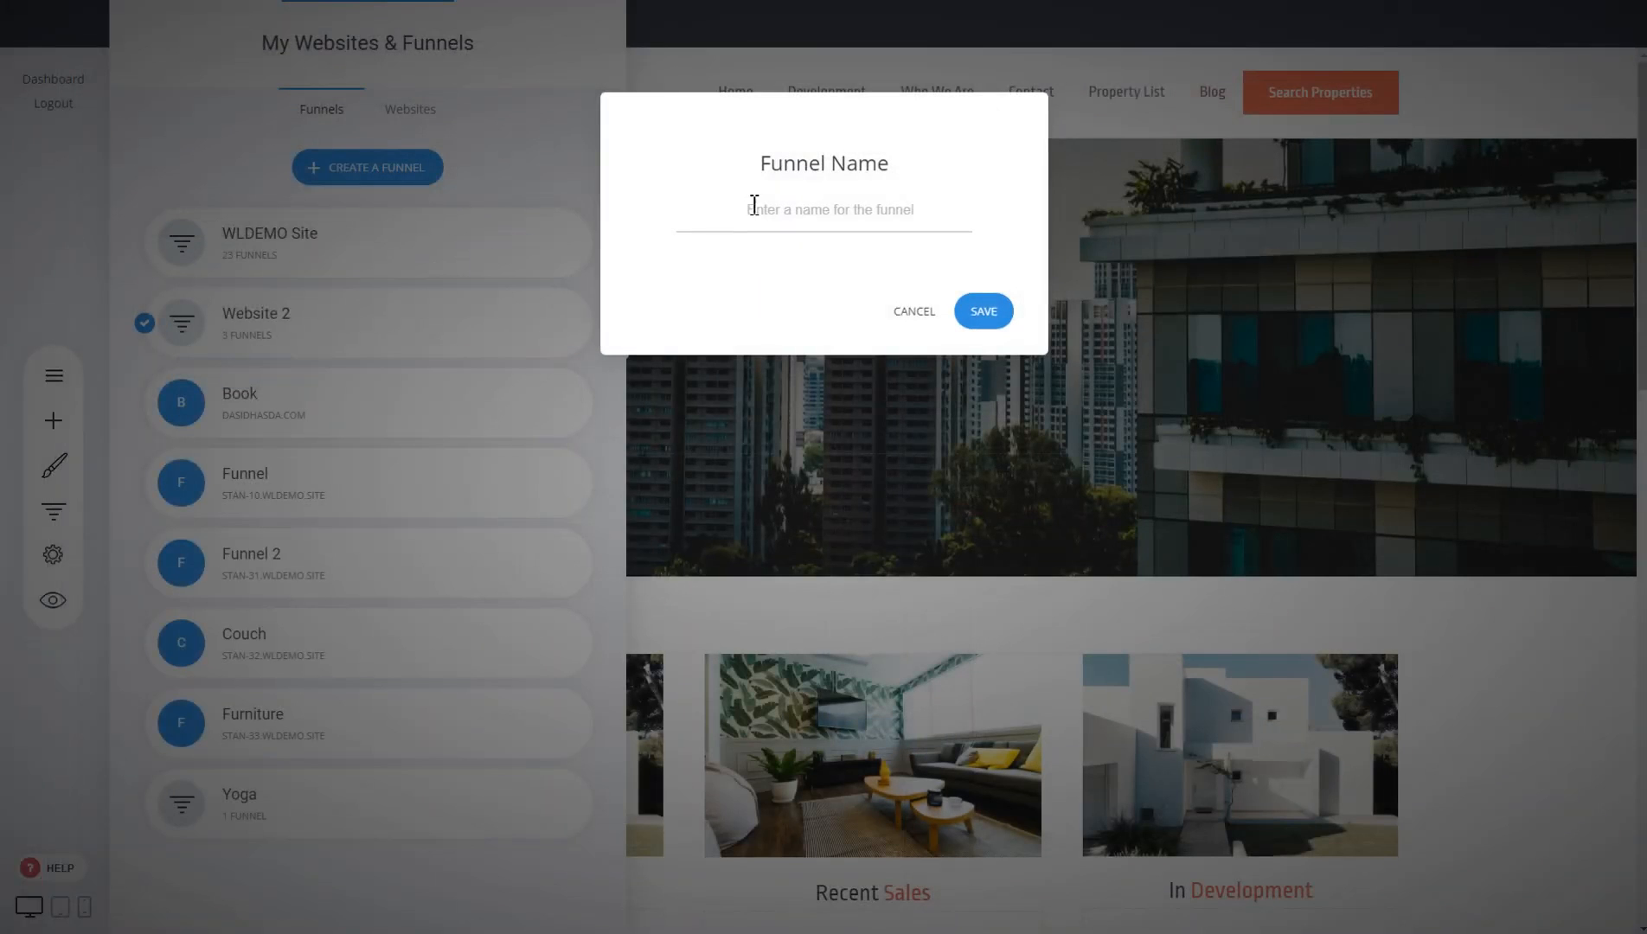
click(751, 207)
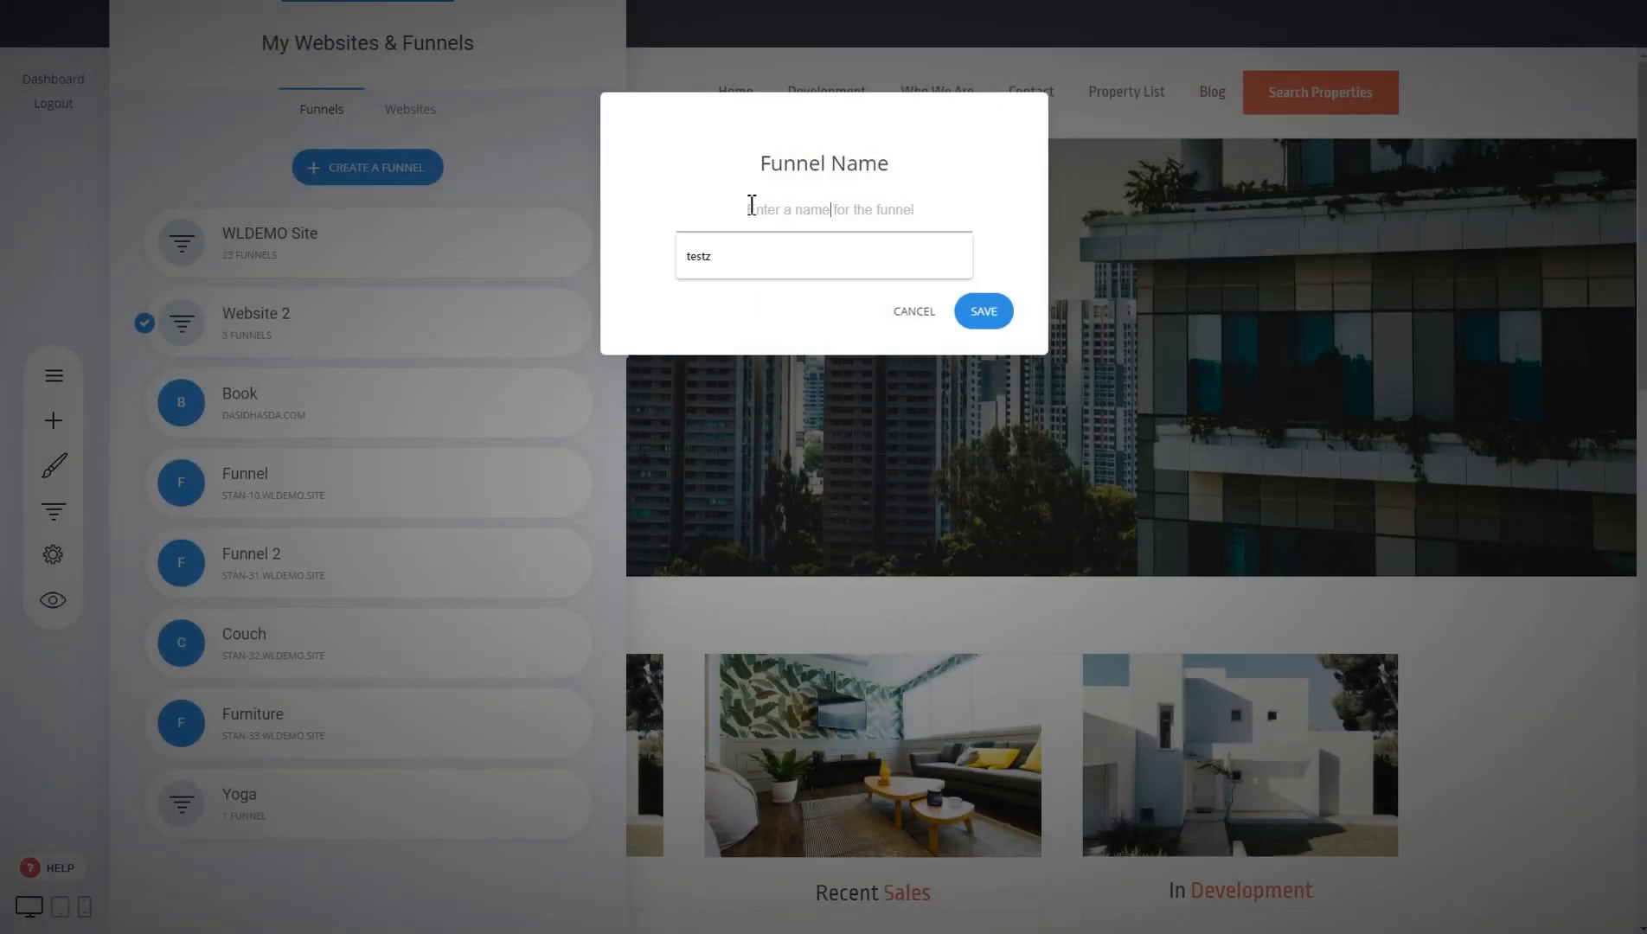
text(Lead Generation)
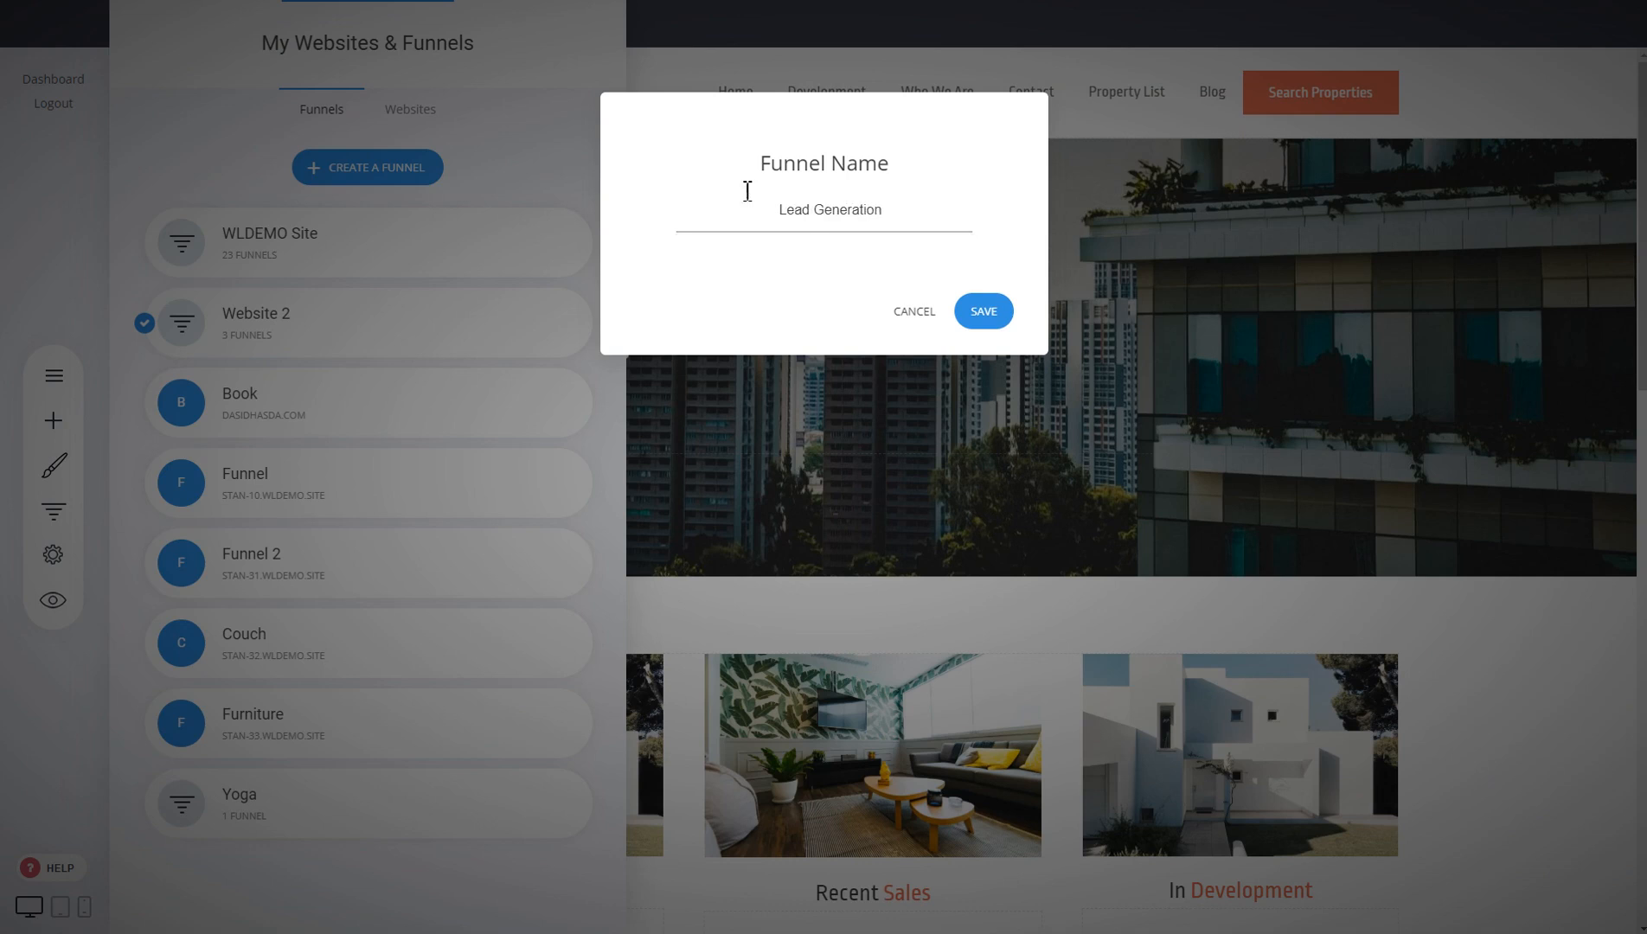
click(989, 319)
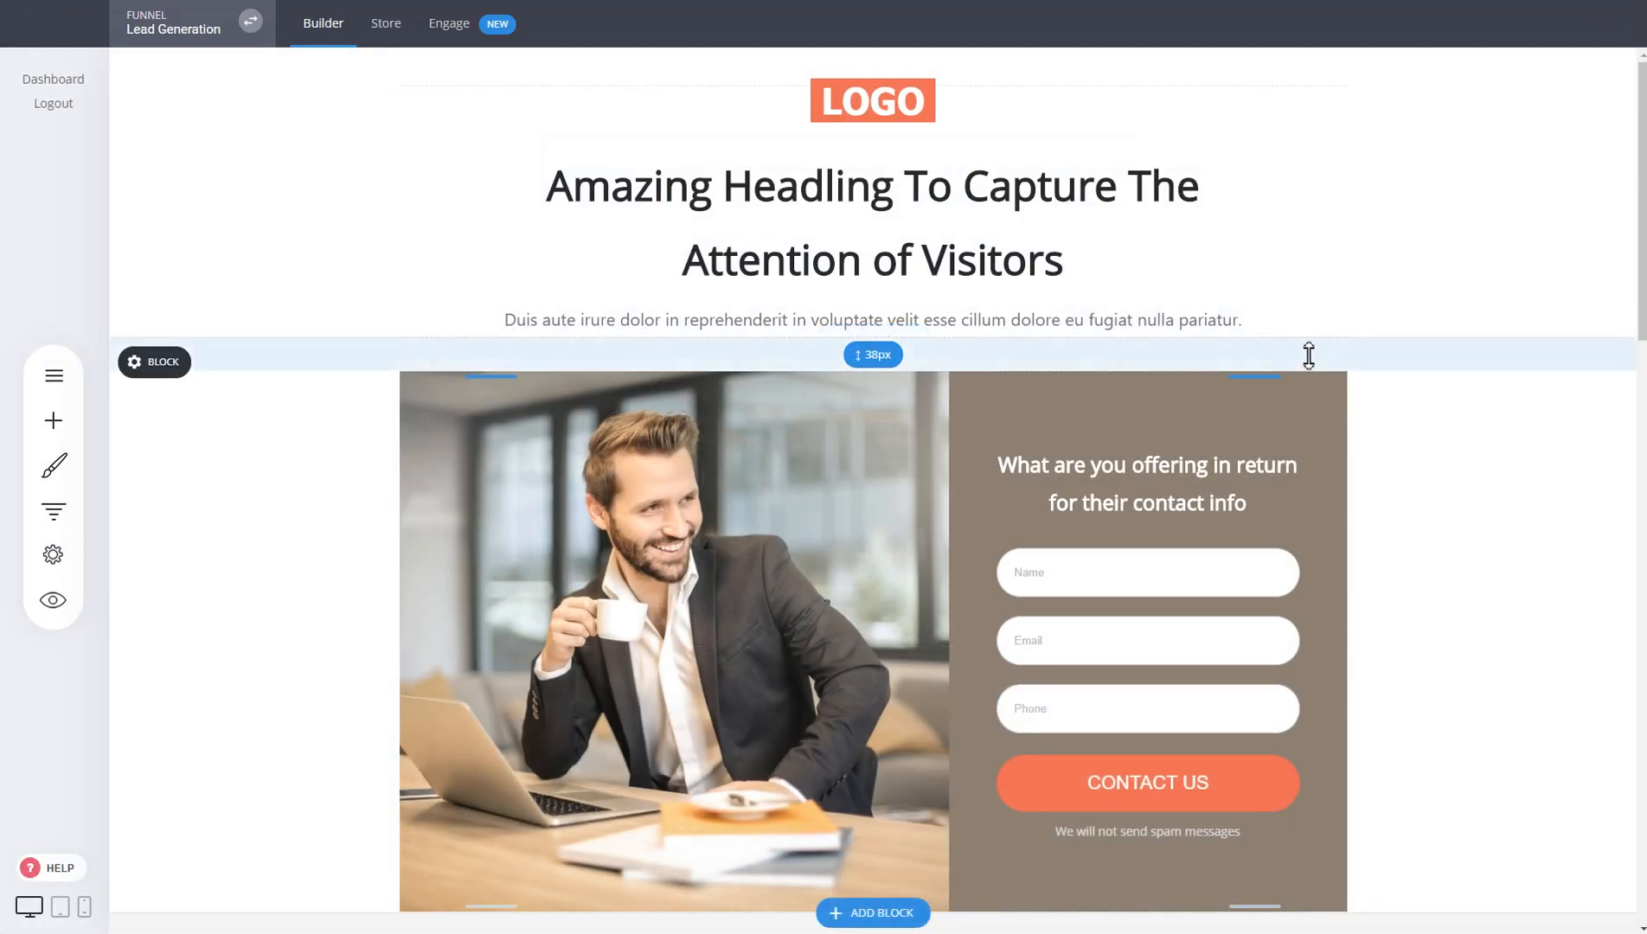
Step: Check the new Lead Generation funnel in the list of websites and funnels
click(223, 30)
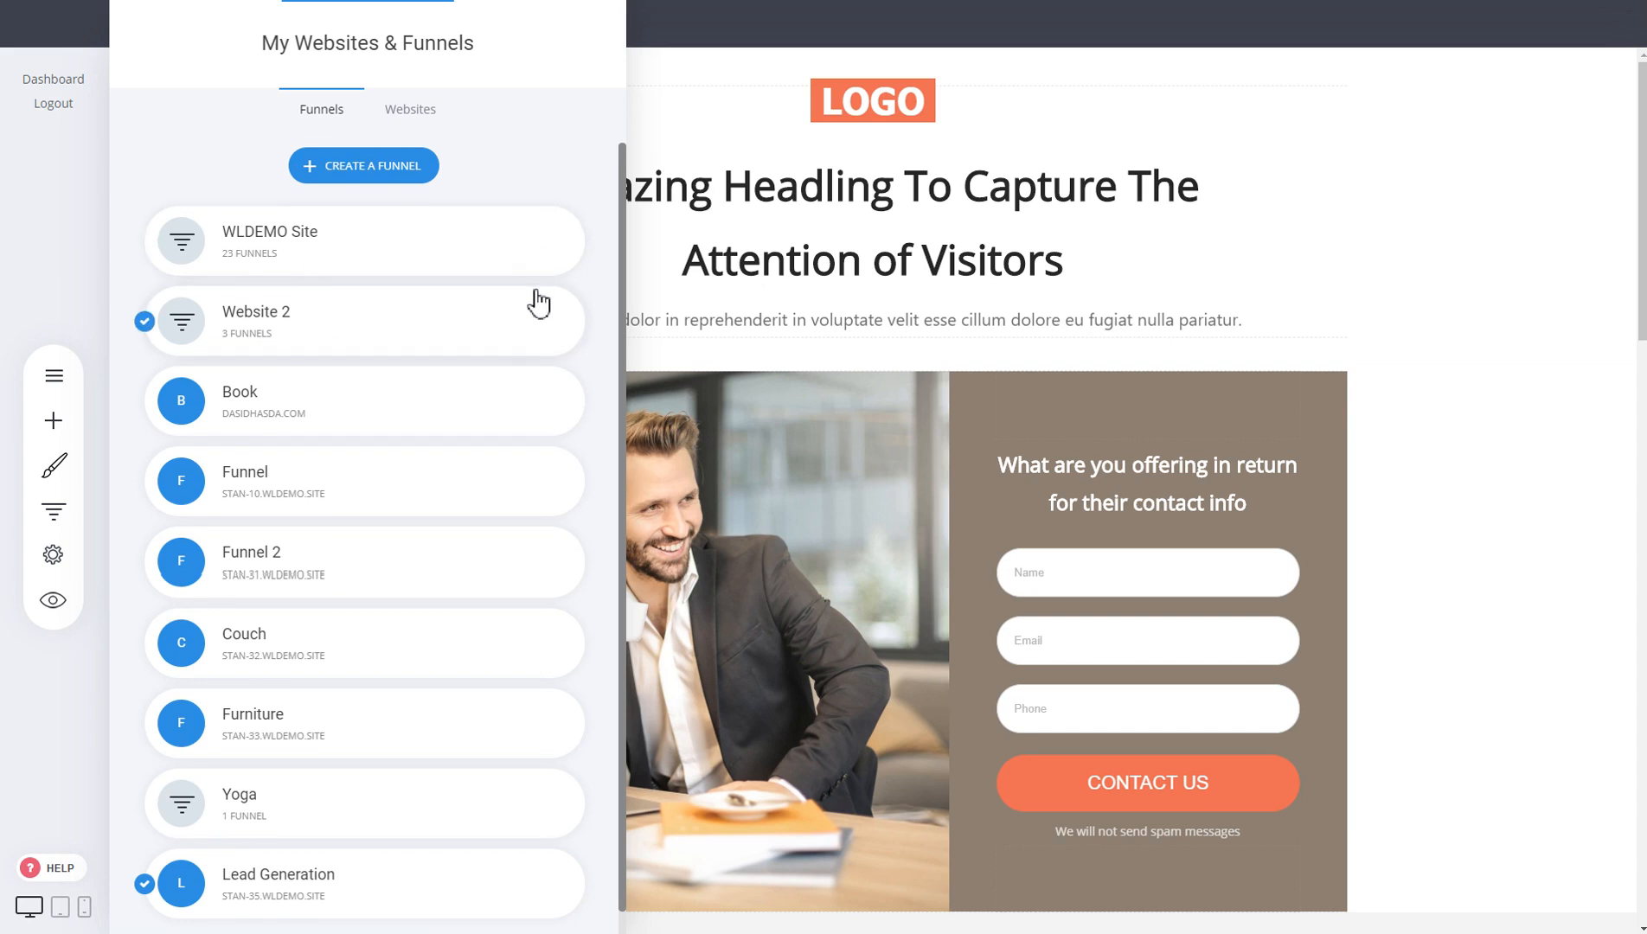
scroll(548, 536, down, 1)
click(1149, 332)
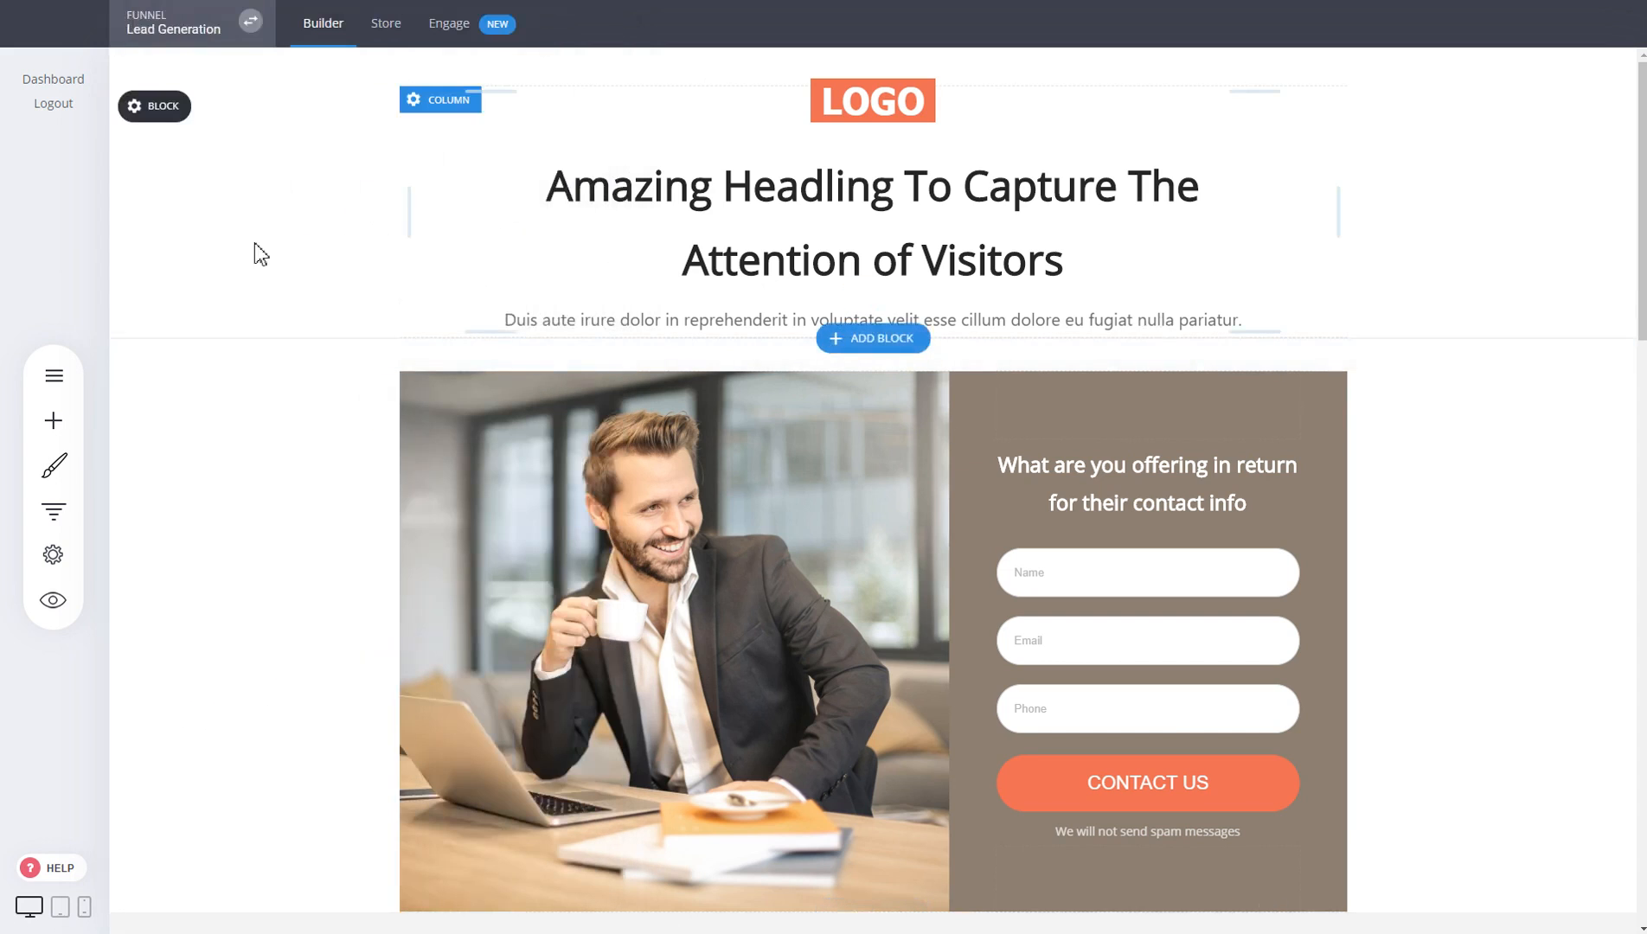
Step: Move the Lead Generation funnel to the website Website 2 in this project
click(39, 513)
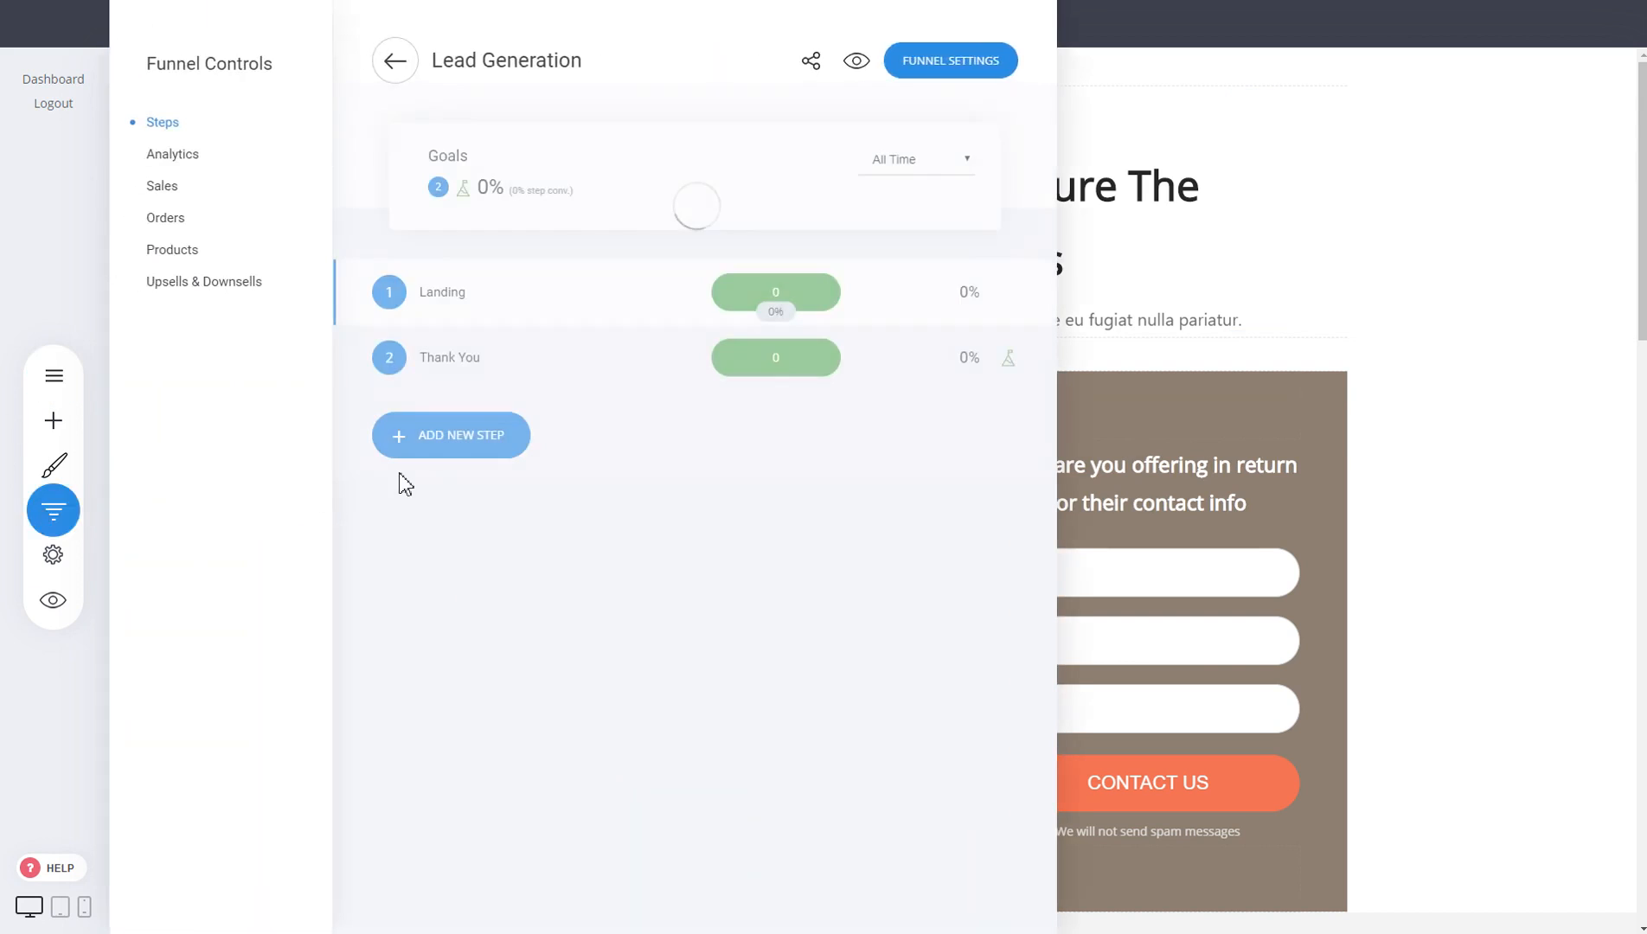
click(396, 61)
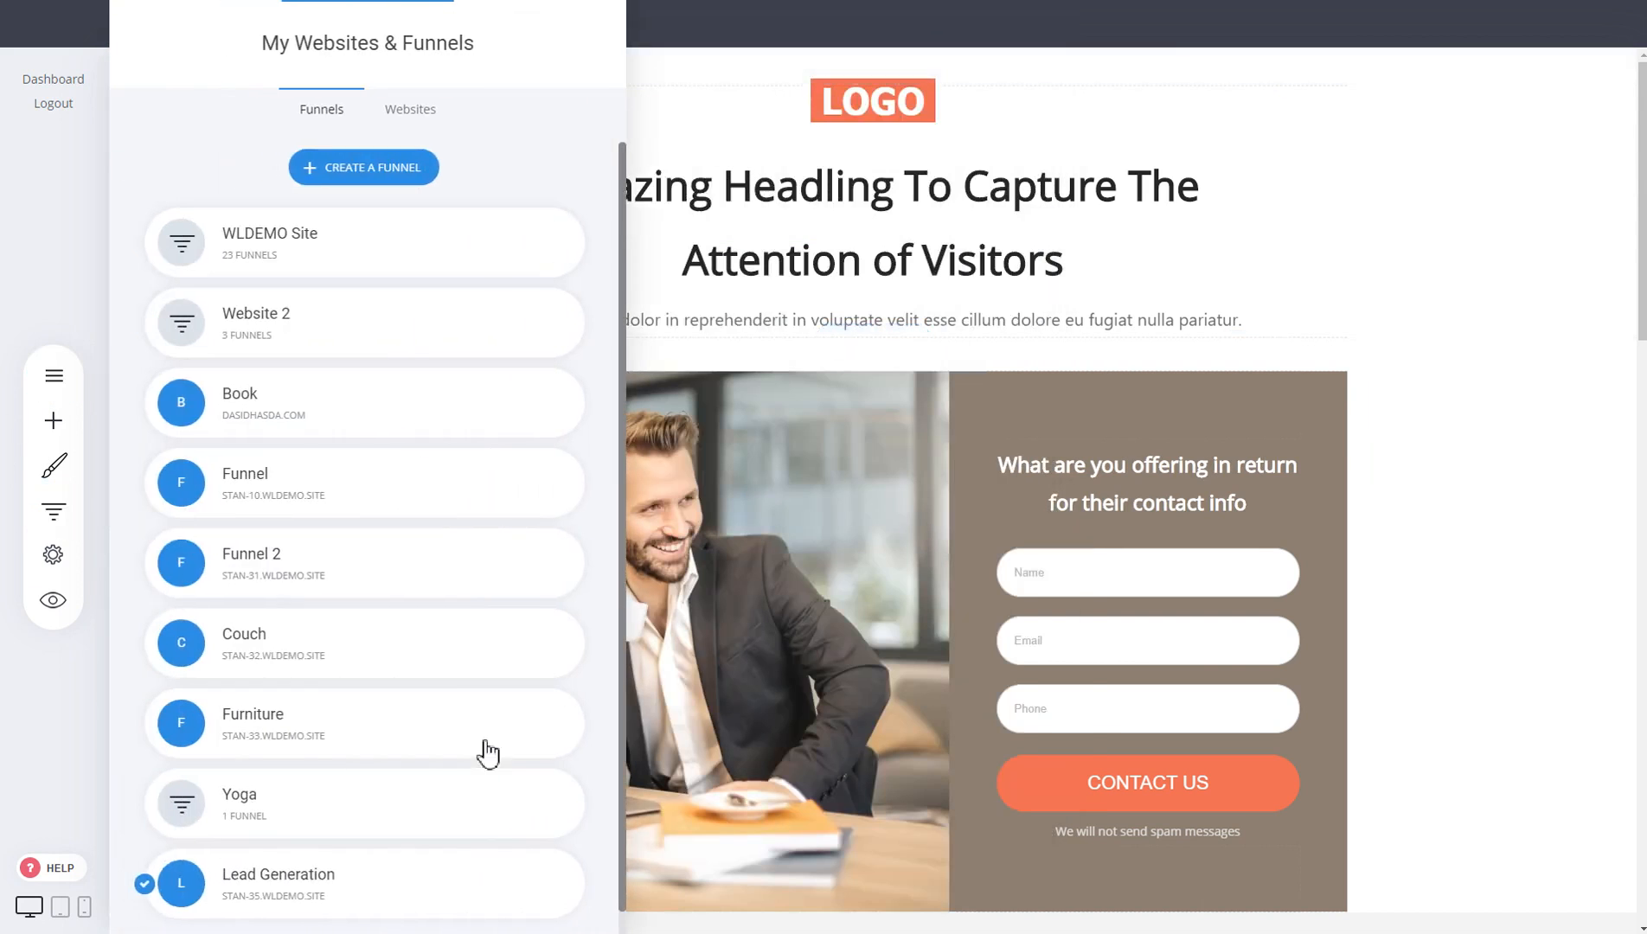
scroll(437, 562, down, 1)
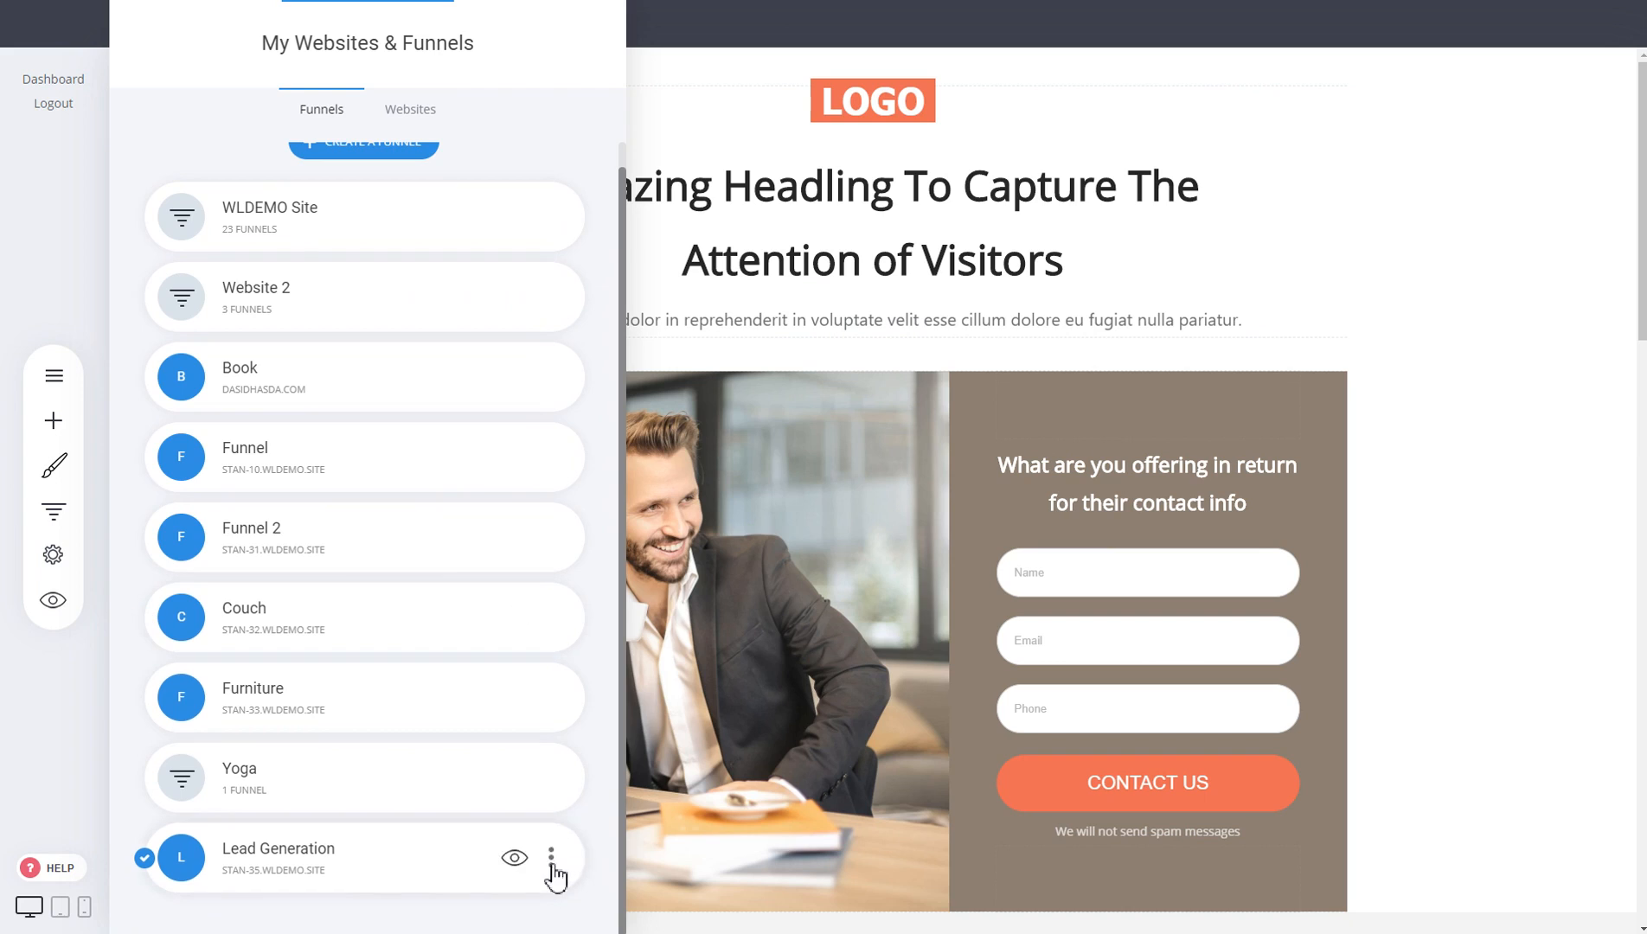
click(551, 858)
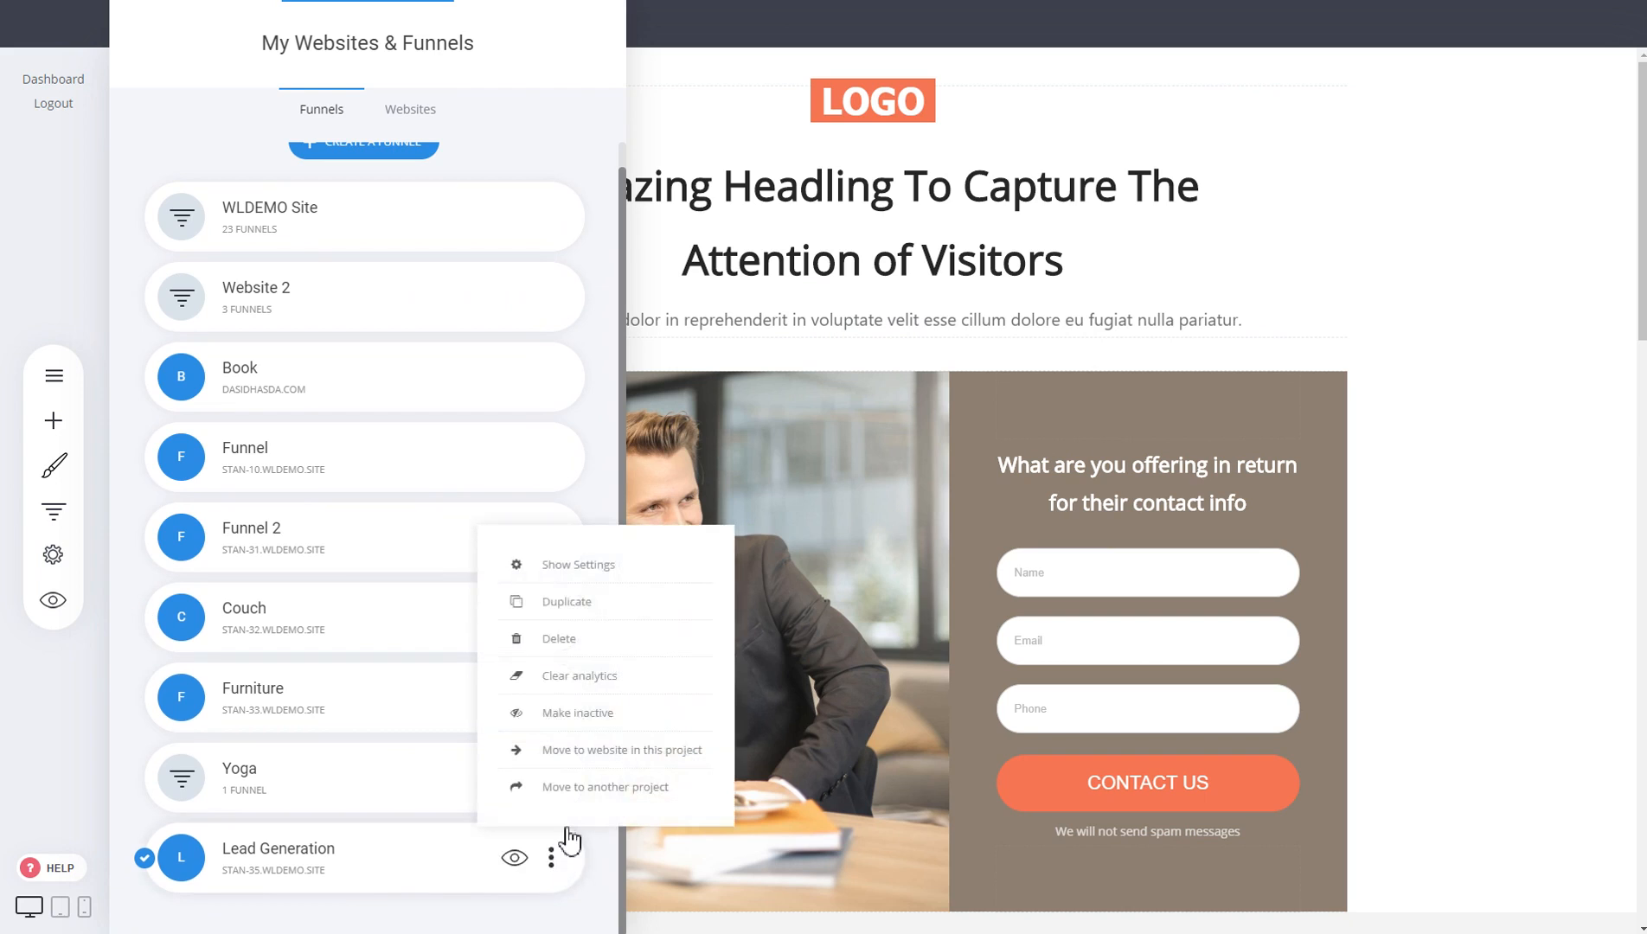
click(600, 753)
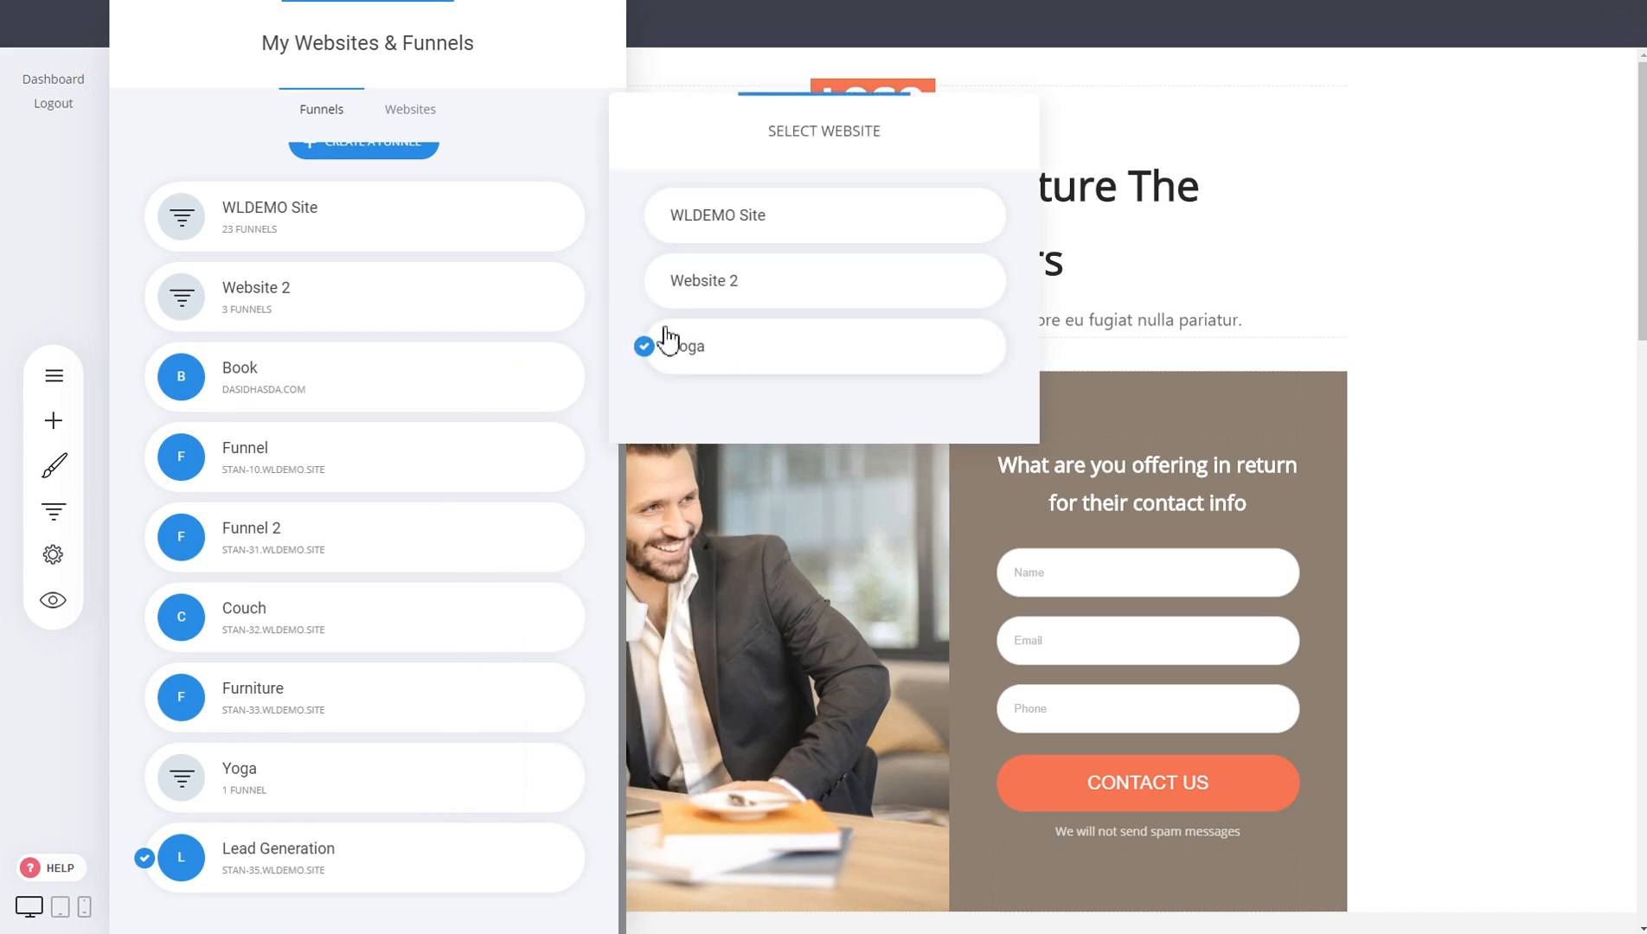
click(814, 300)
click(923, 458)
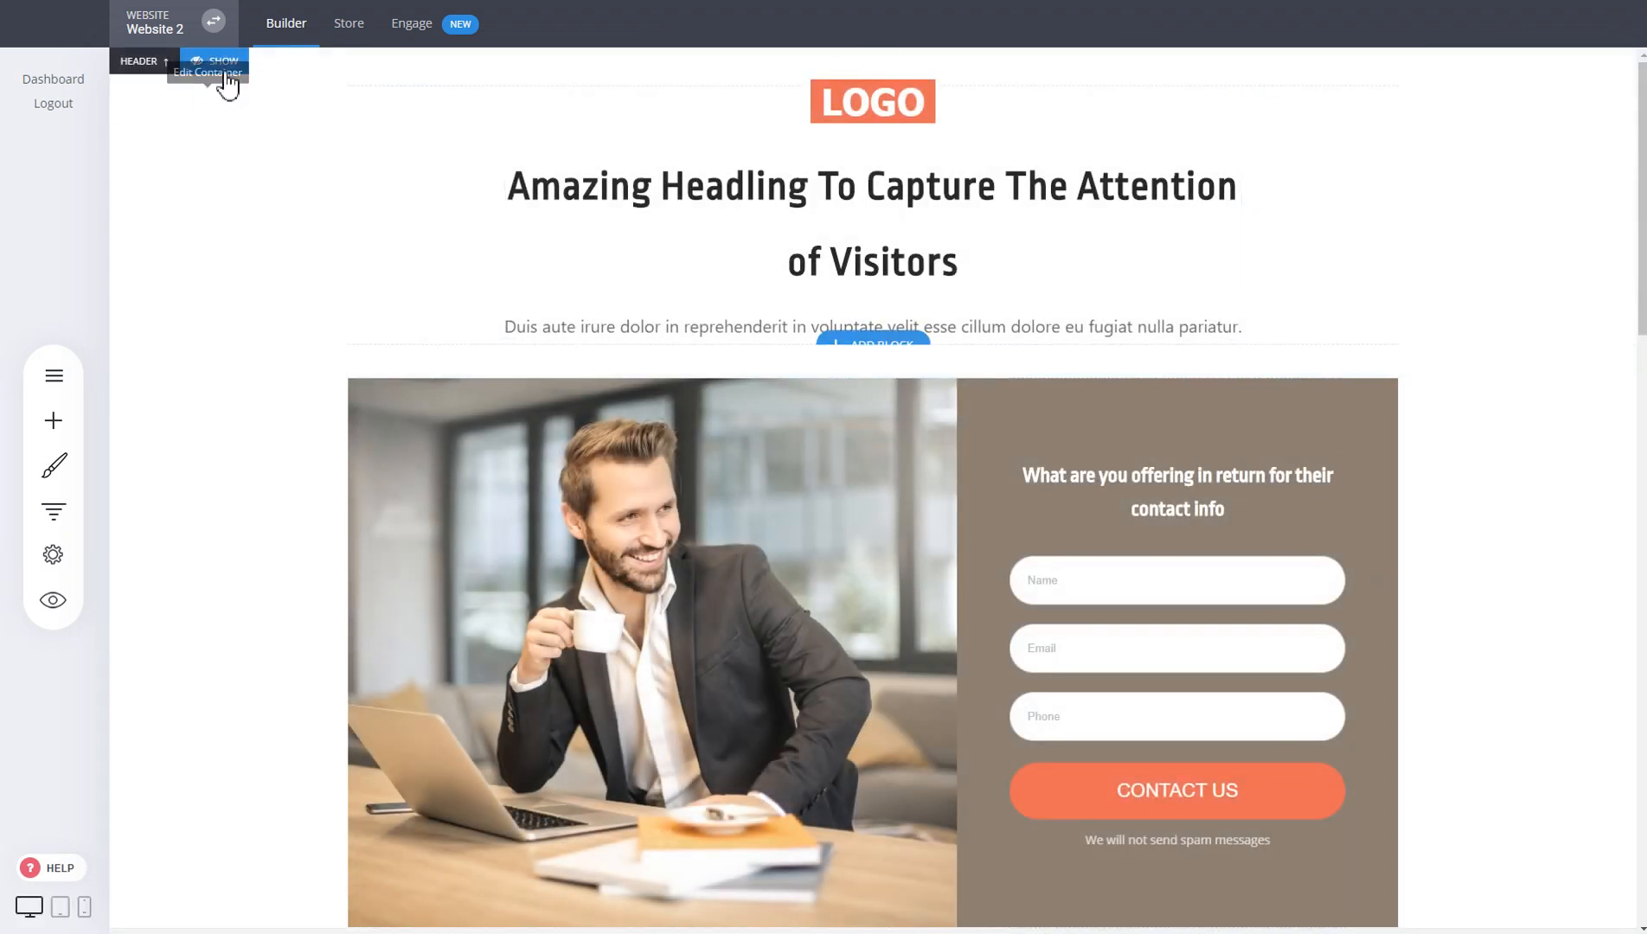
Step: Show the website's header above the funnel's landing page and hide it again
click(224, 62)
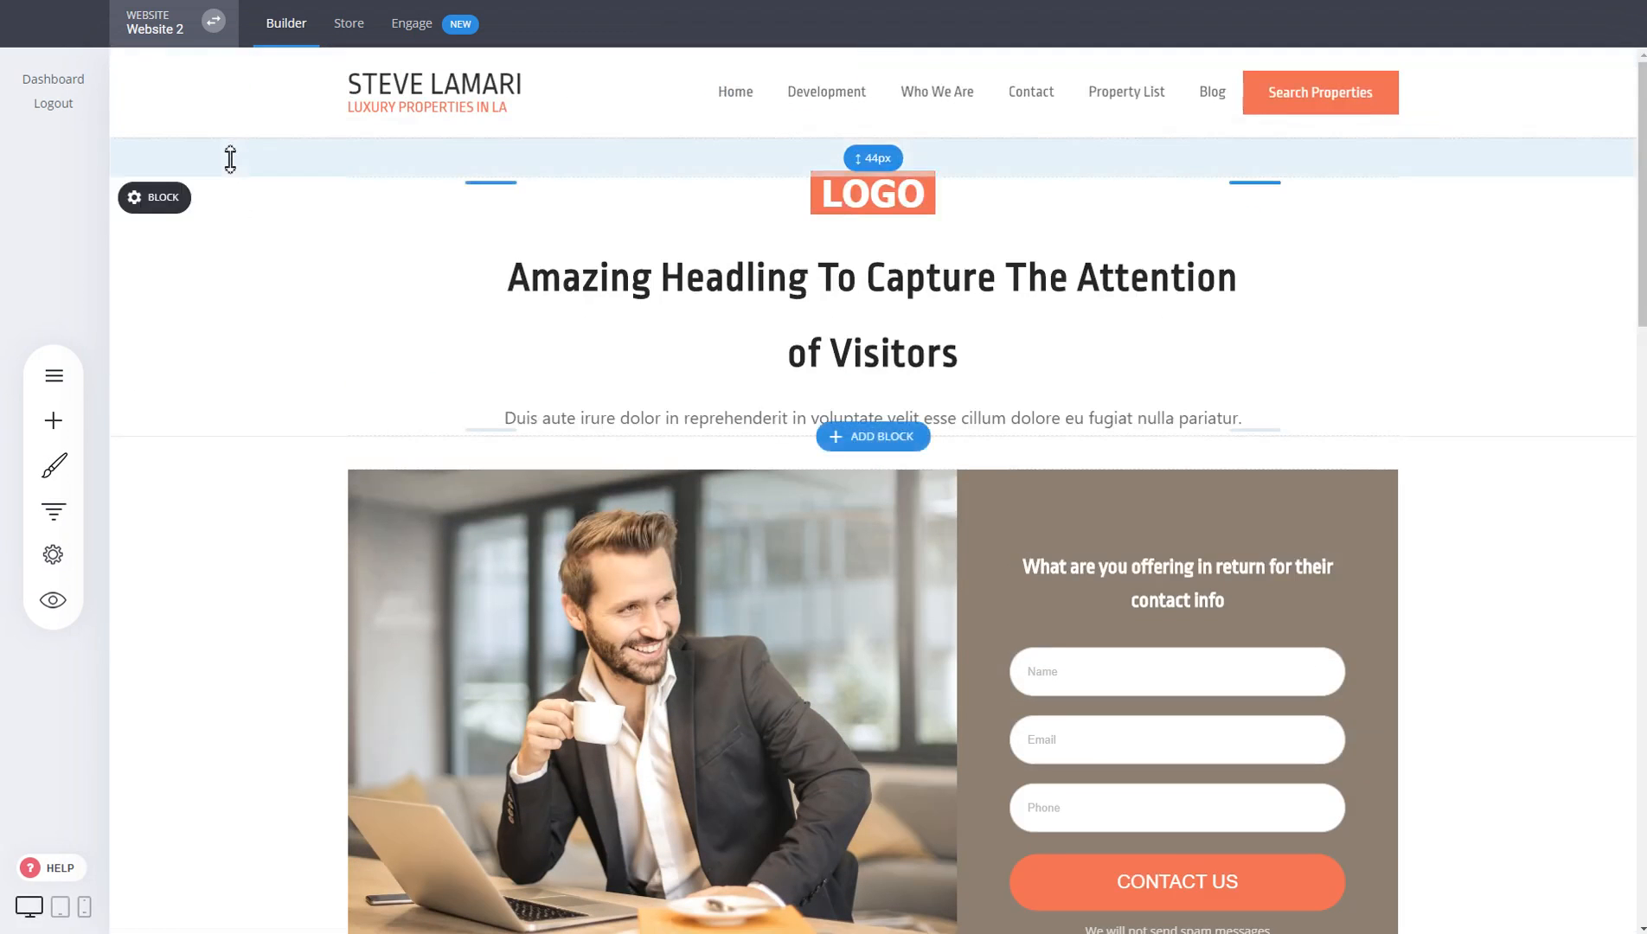
click(218, 153)
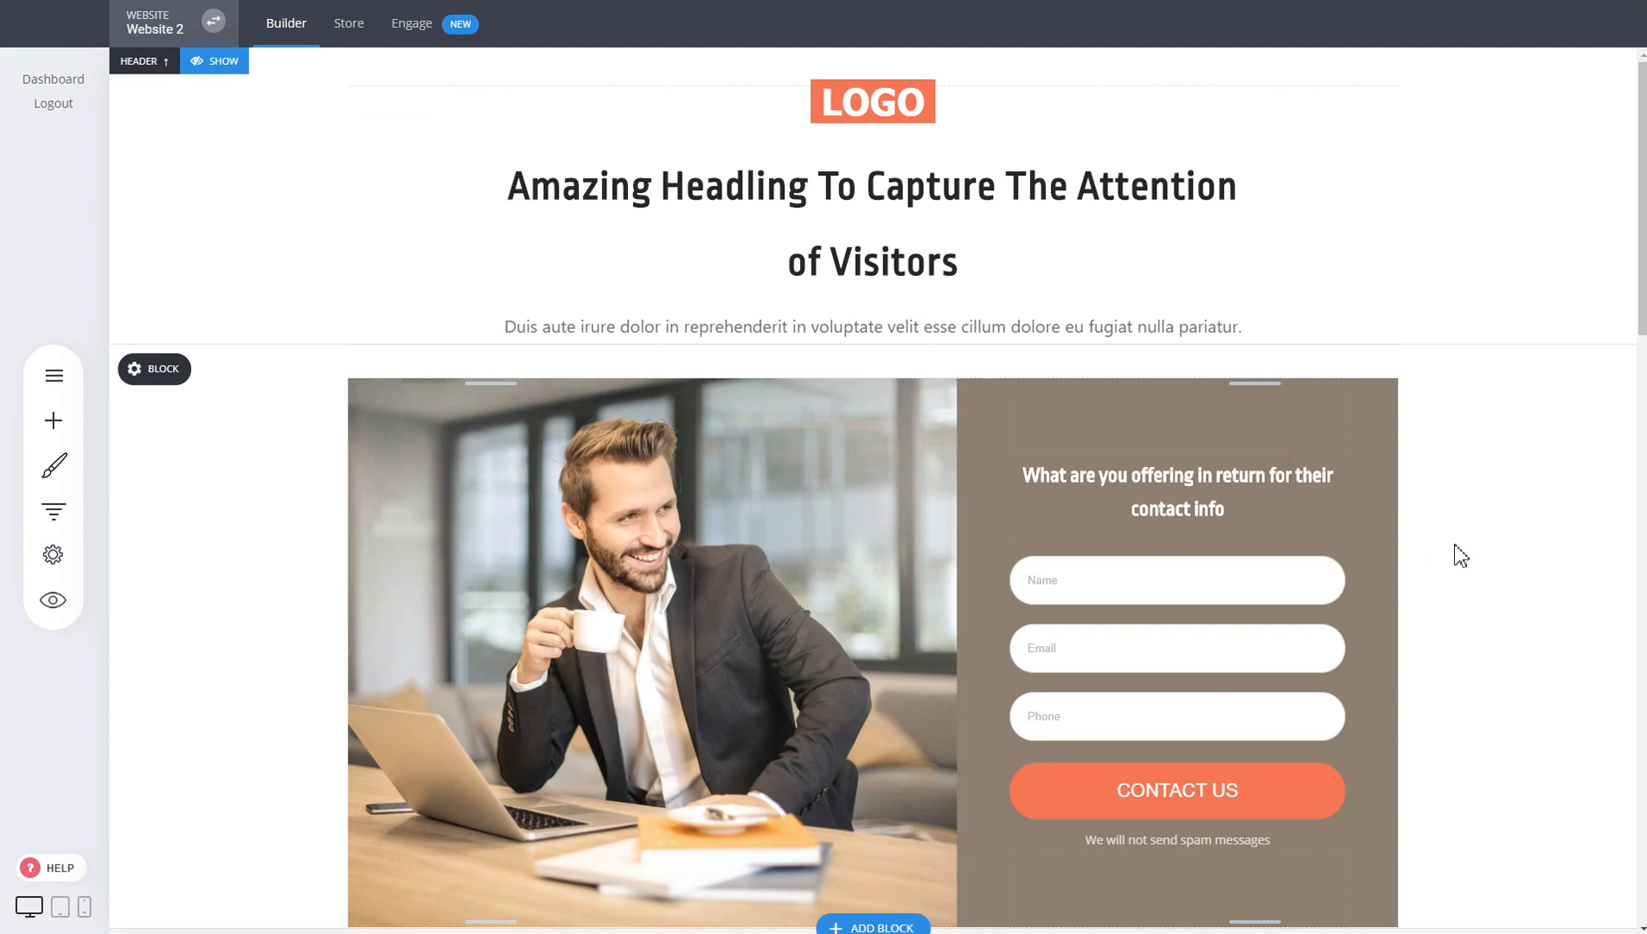
Step: Review the Landing and Thank You steps of the moved Lead Generation funnel and the content of its landing page
click(54, 512)
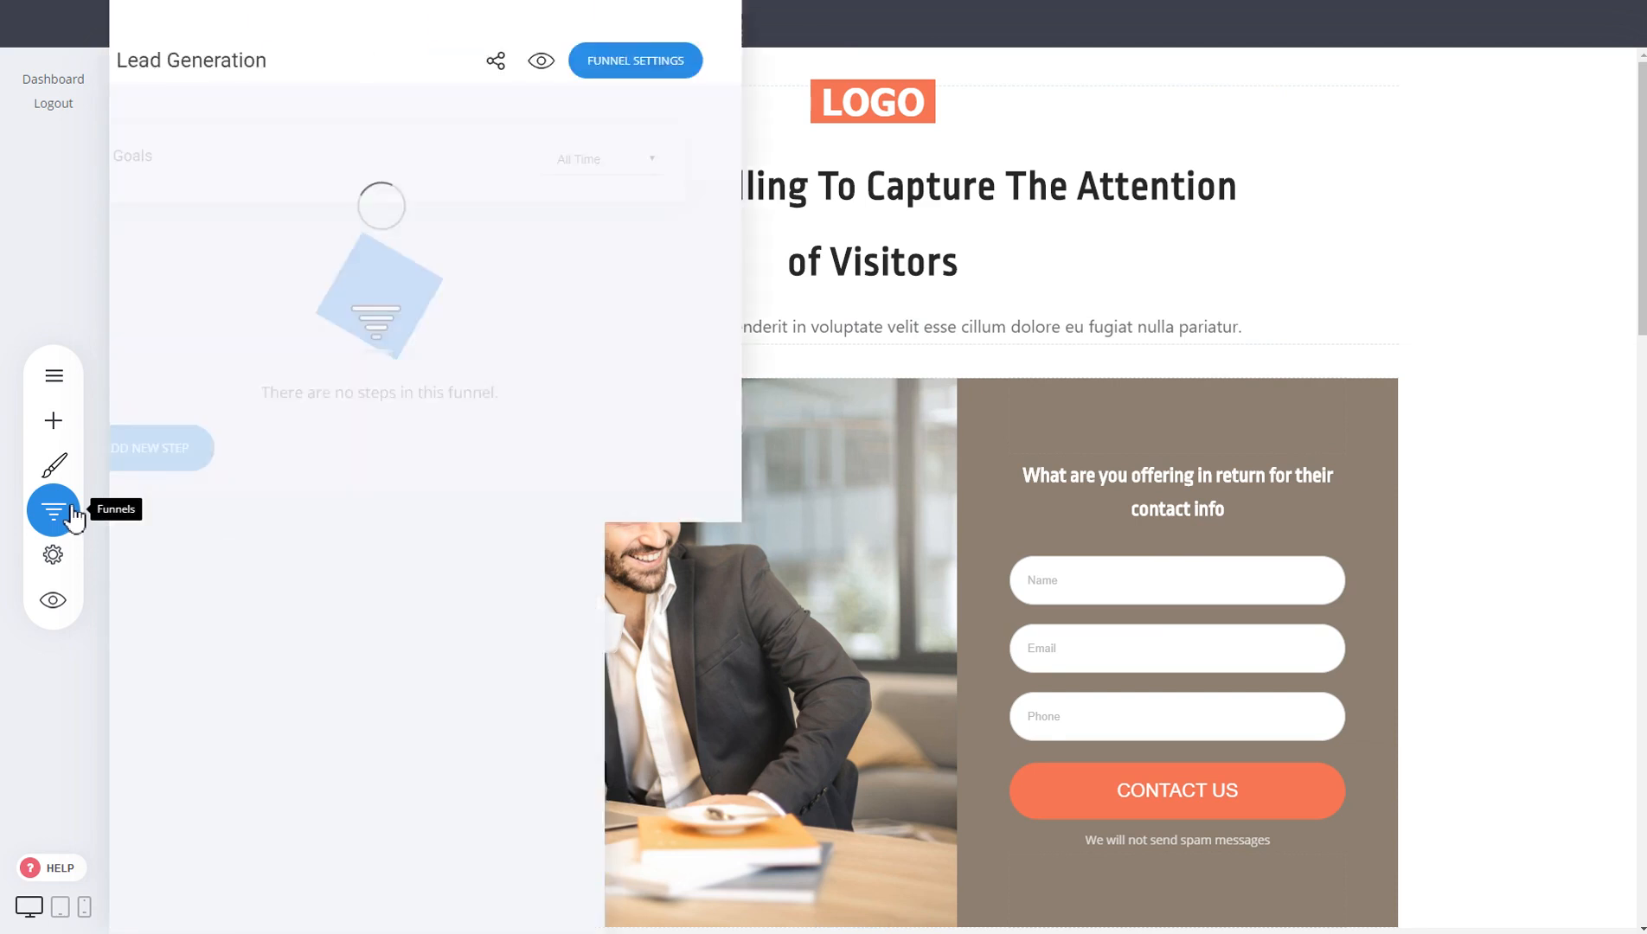
mouse_move(581, 277)
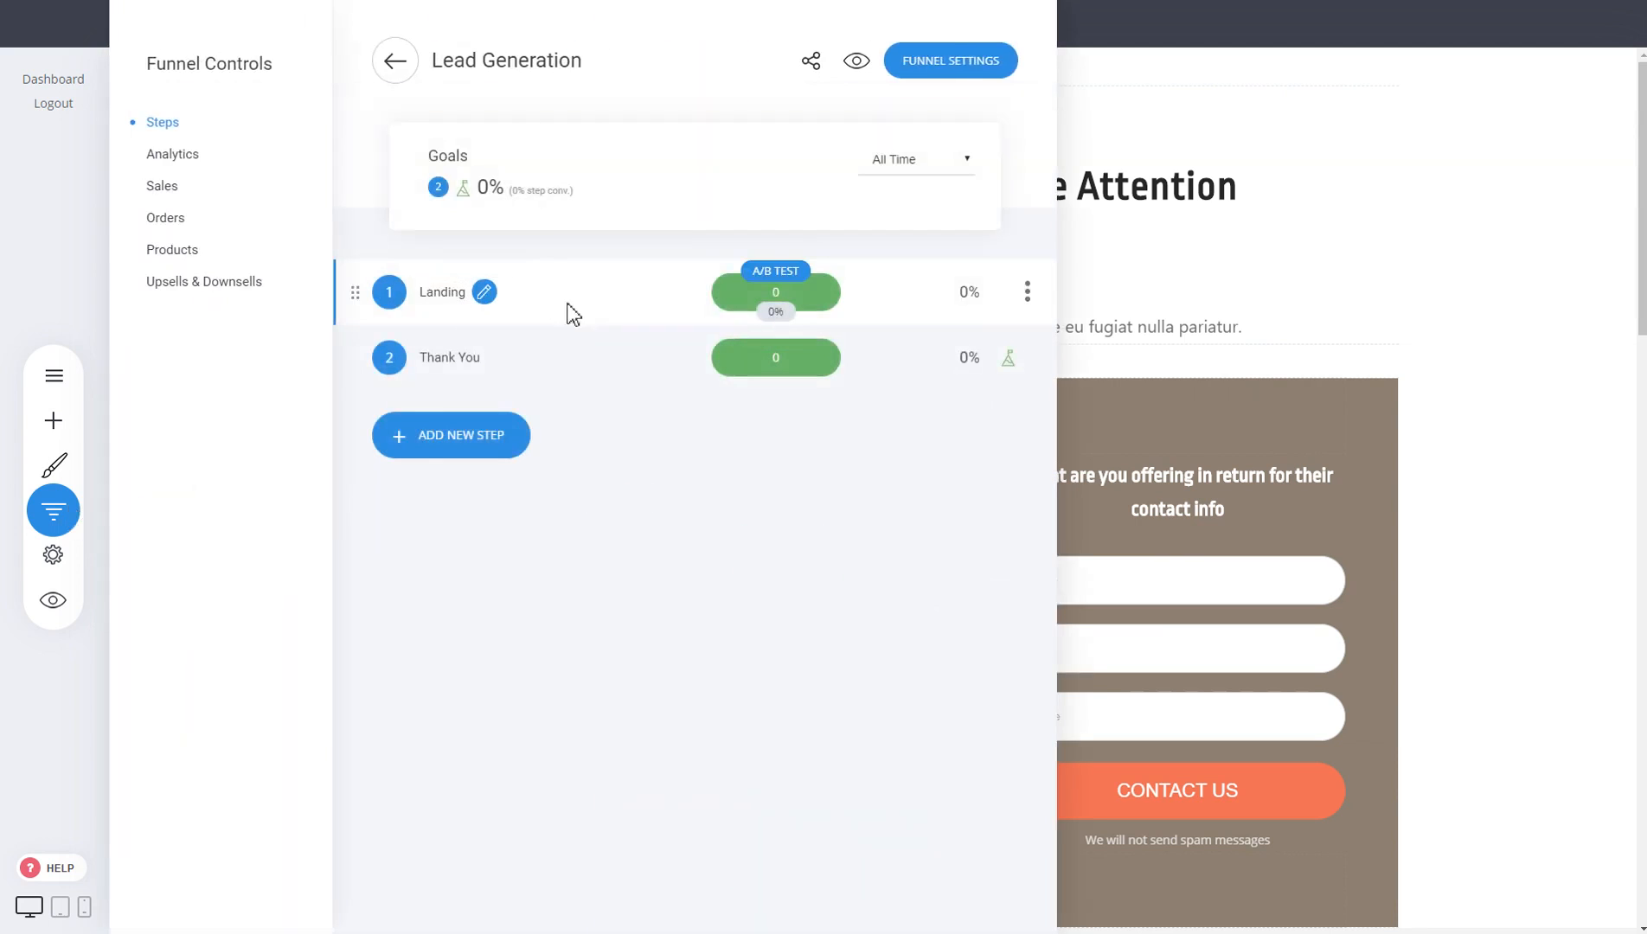
mouse_move(470, 370)
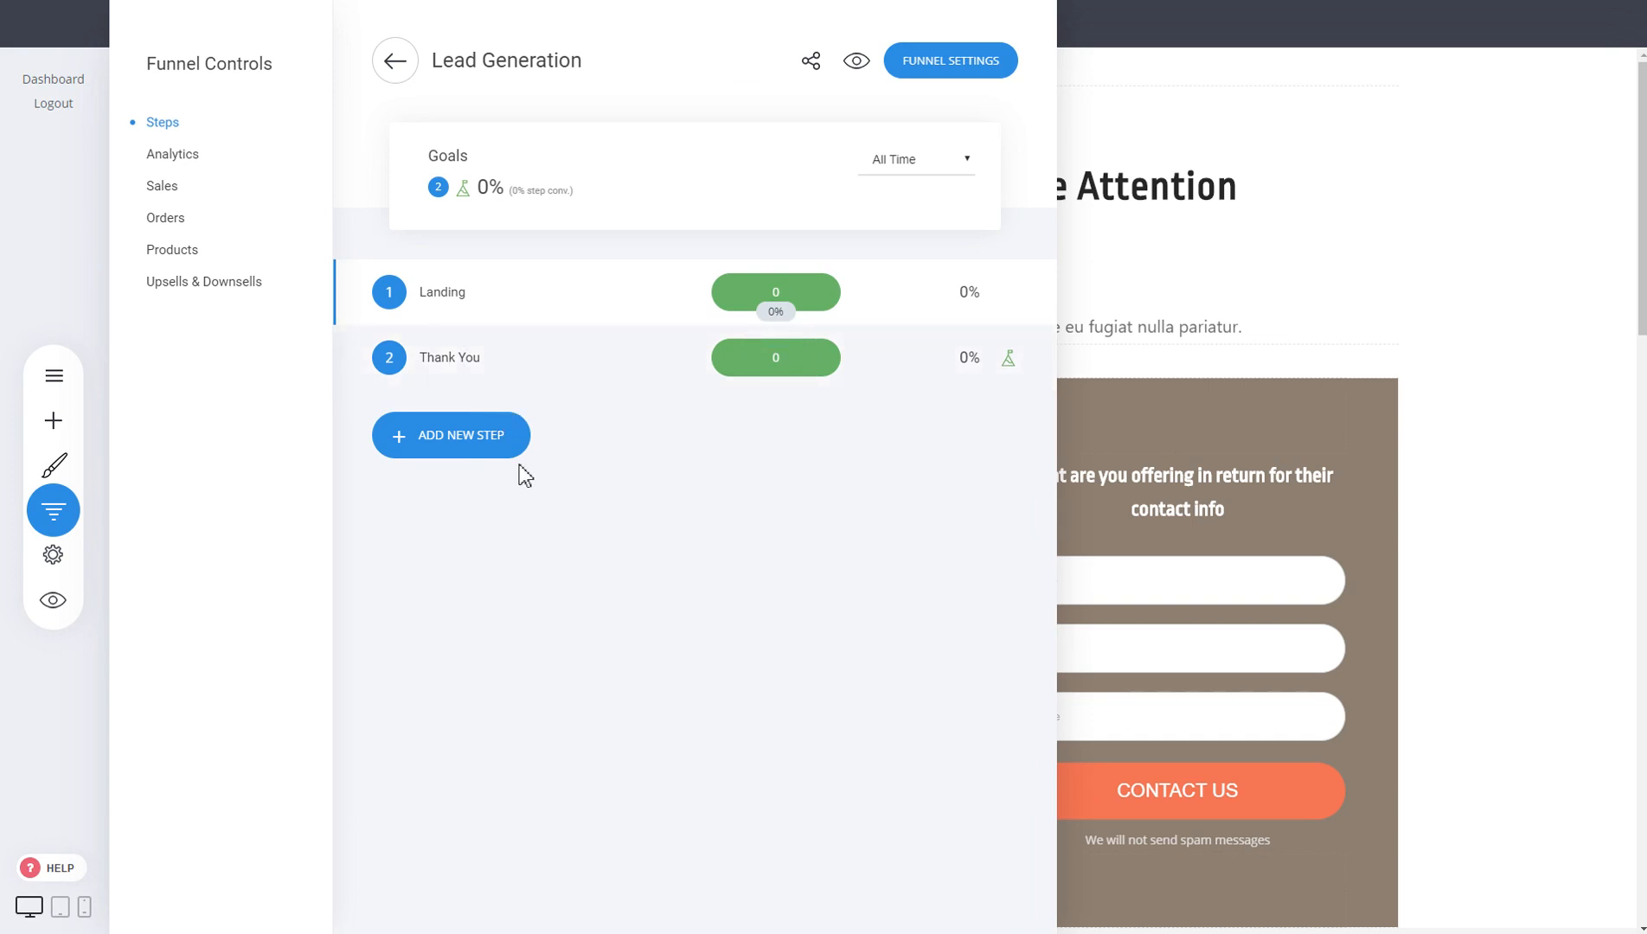
click(1220, 459)
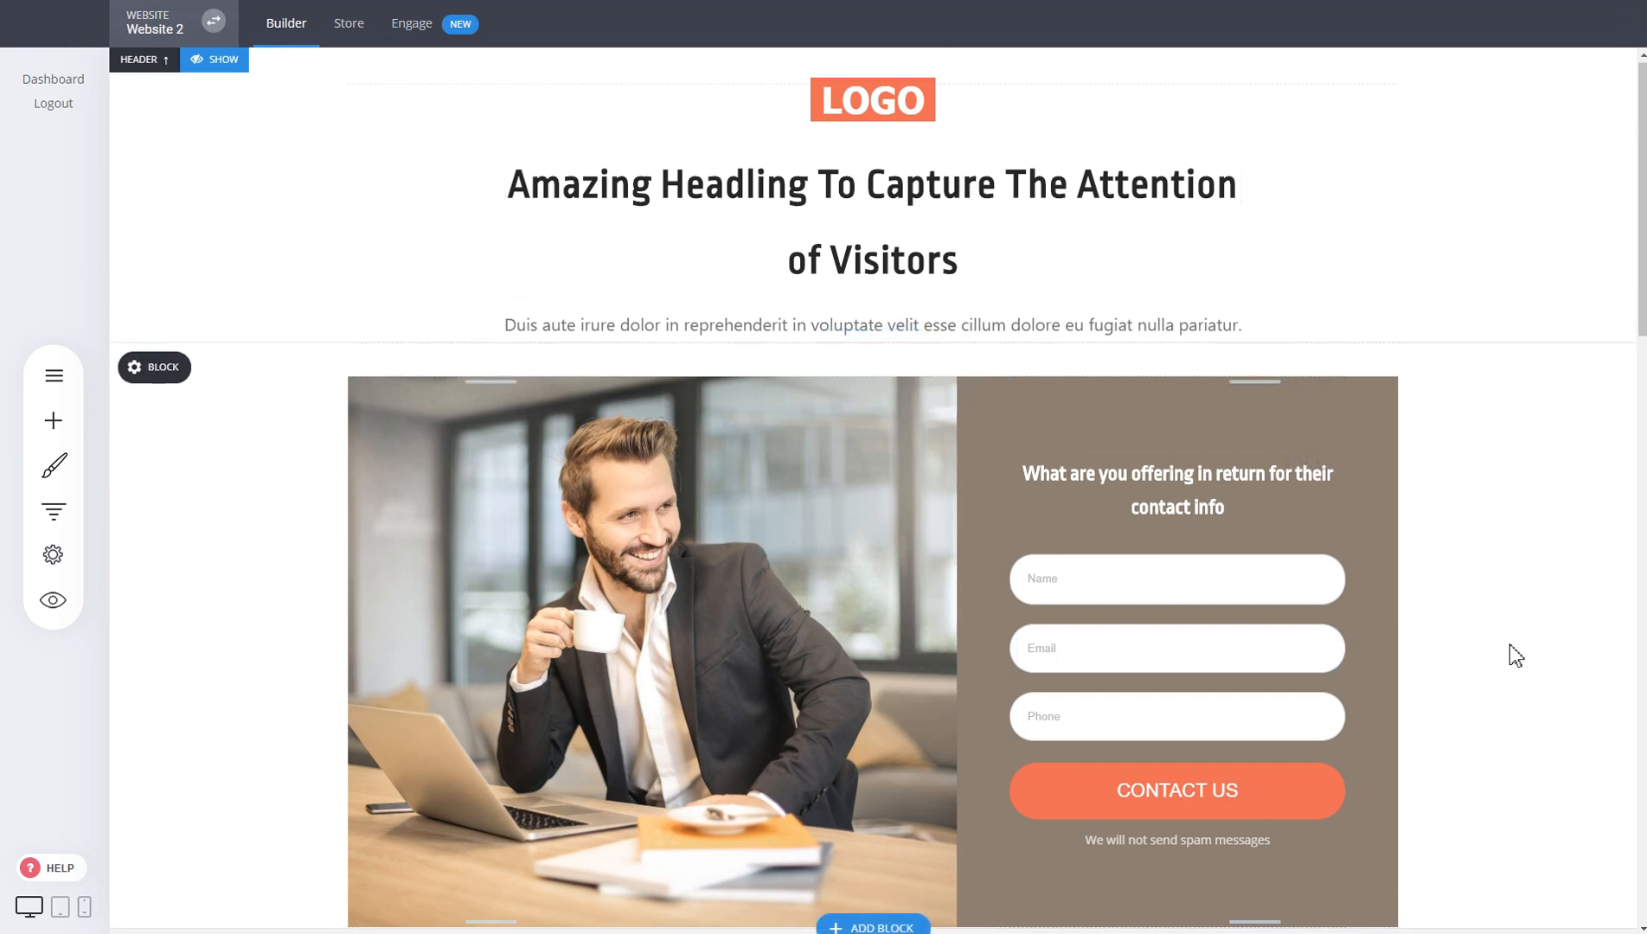
scroll(1509, 644, down, 9)
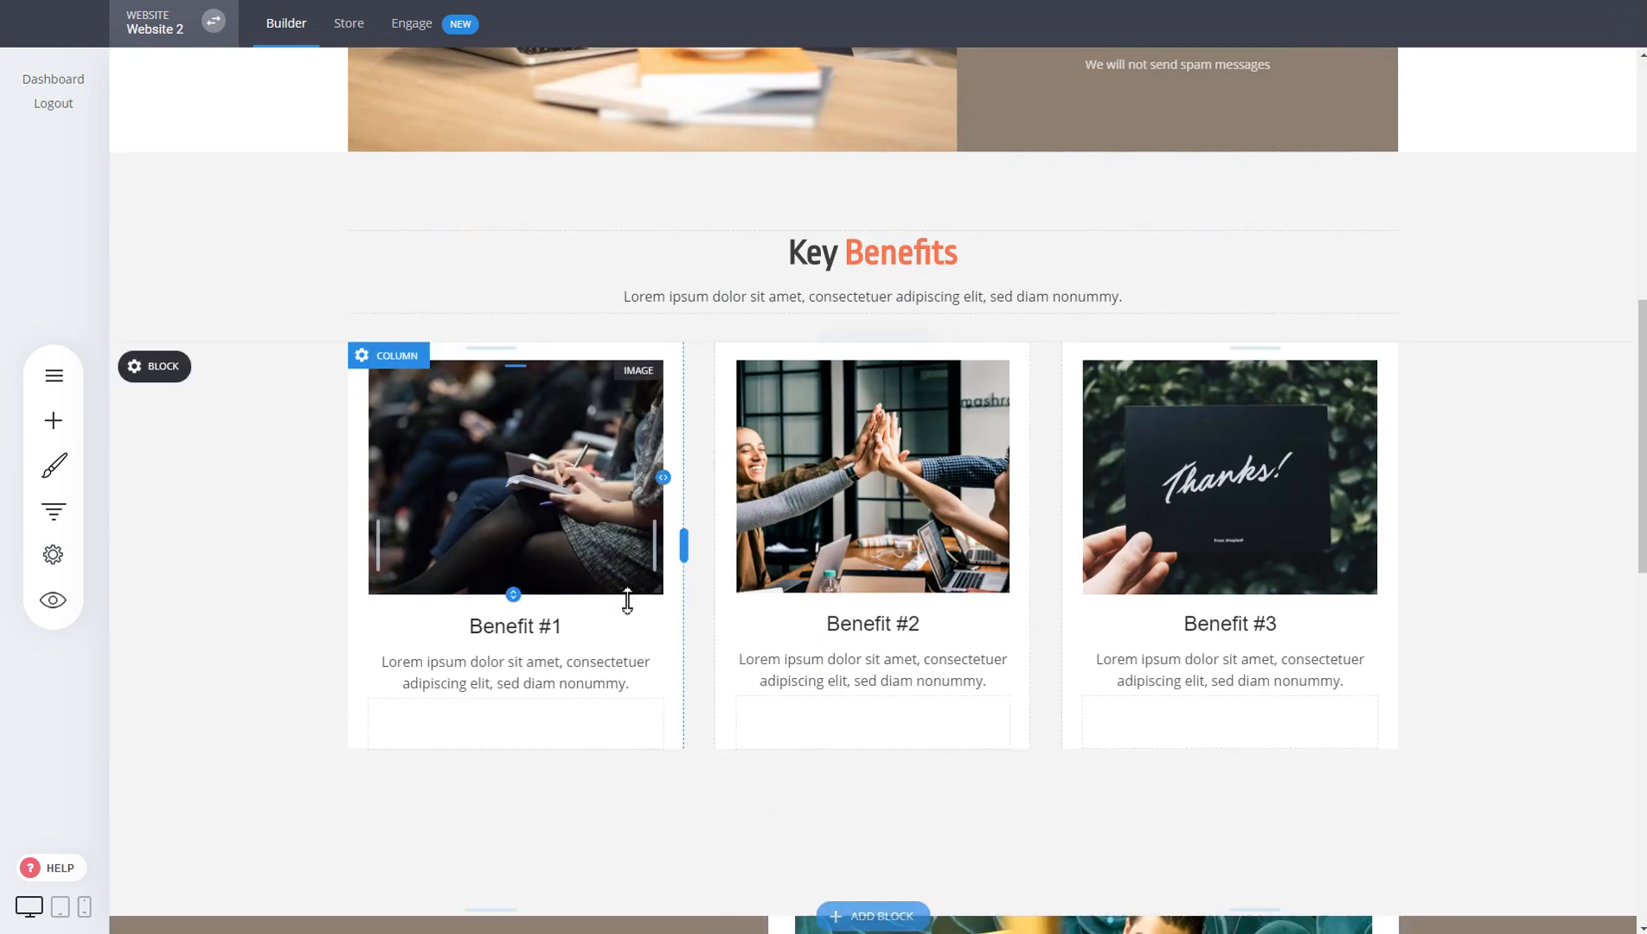
Step: Review the remaining blocks of the Lead Generation landing page and open the funnel's Thank You step
scroll(1462, 342, down, 4)
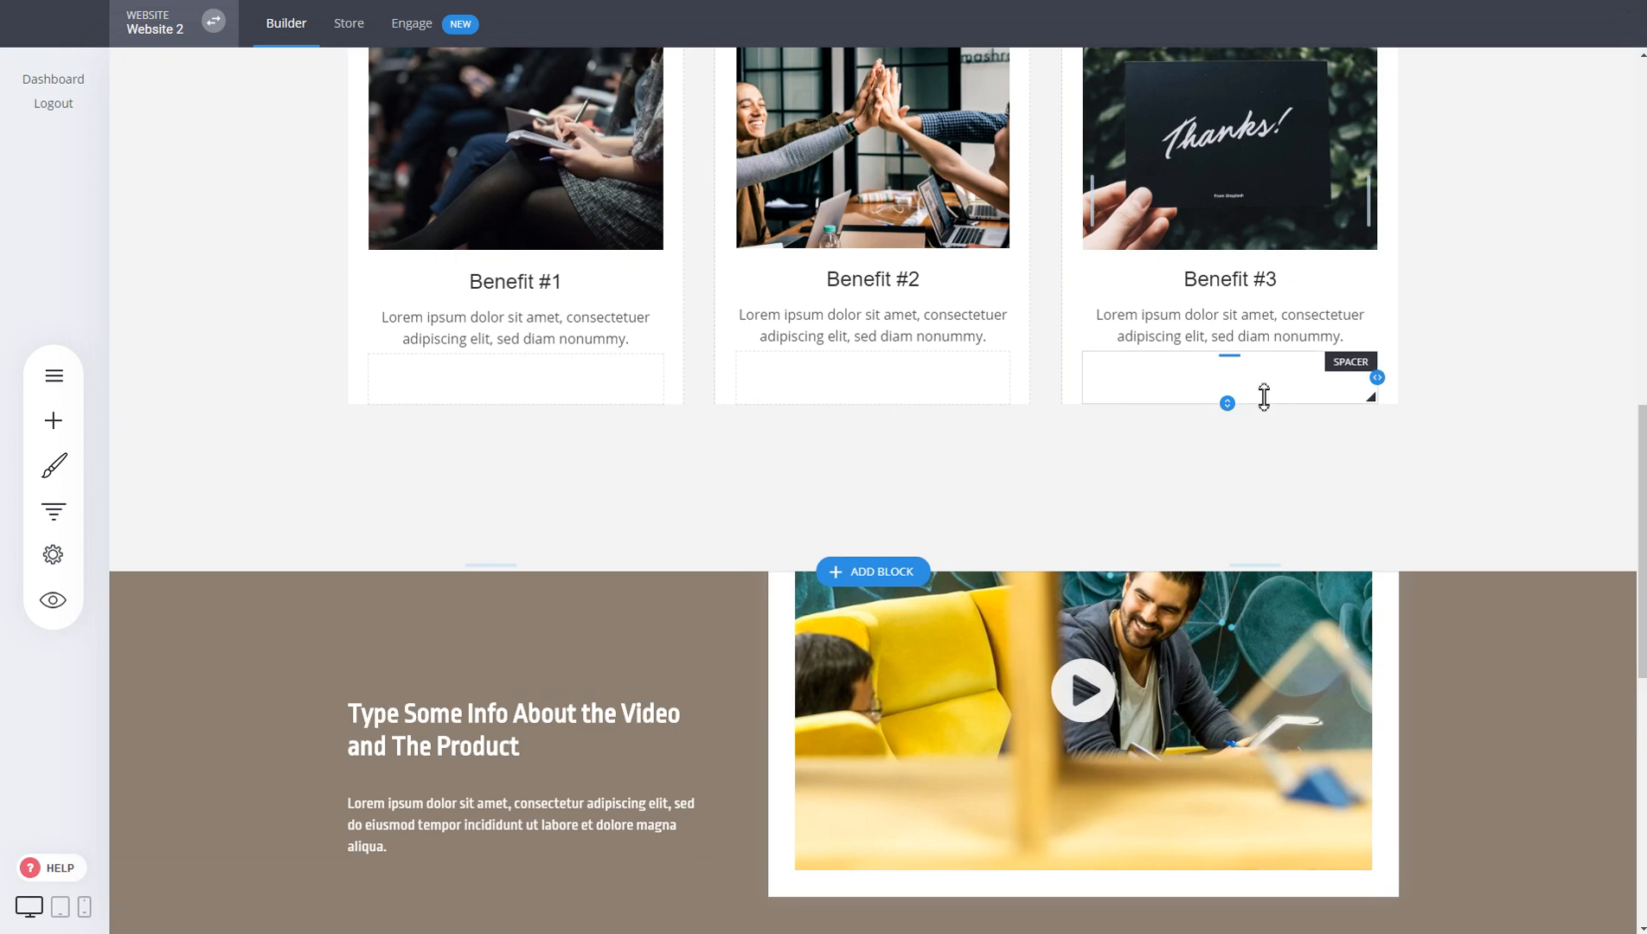
scroll(1411, 544, down, 9)
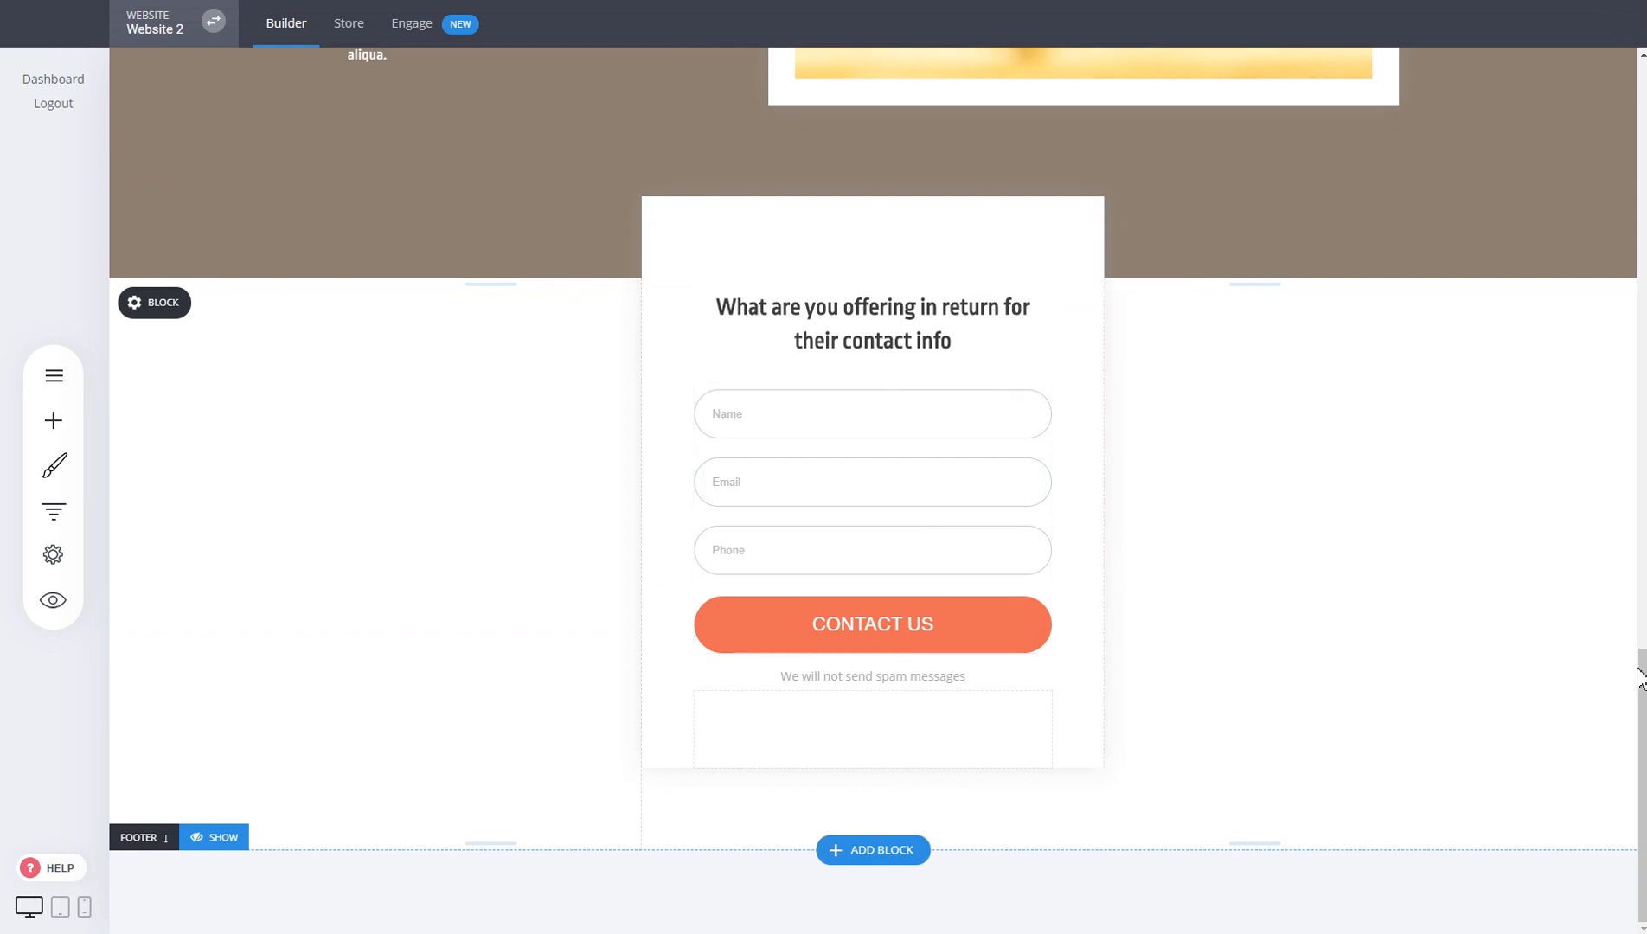
drag(1642, 620, 1618, 121)
scroll(805, 522, up, 2)
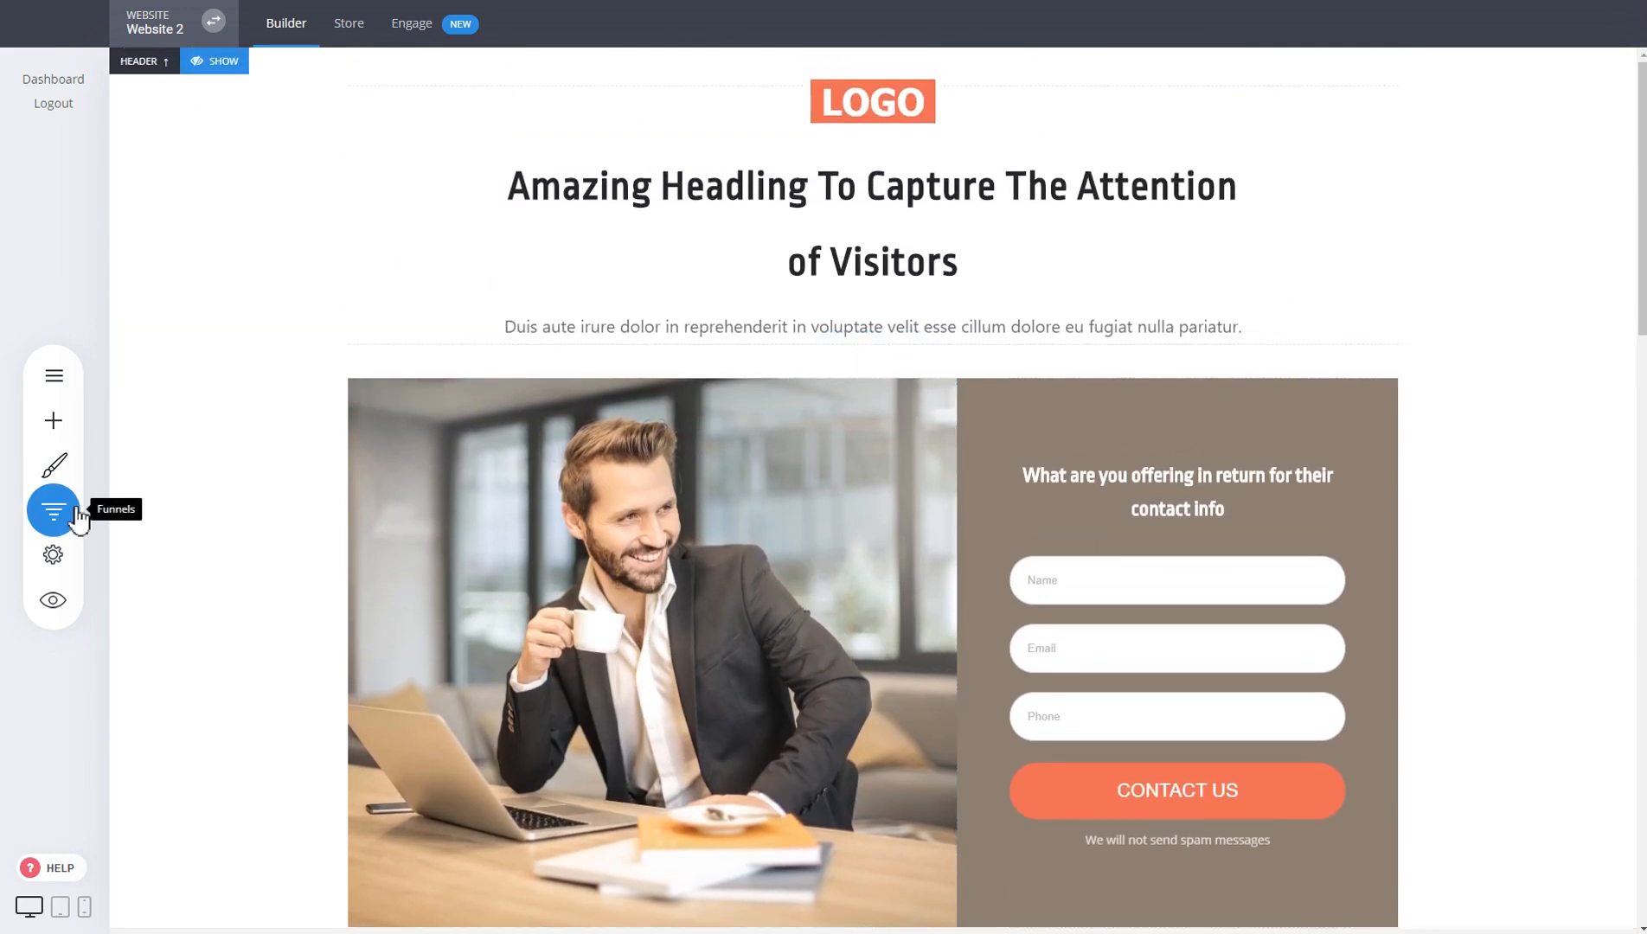
click(53, 510)
click(463, 362)
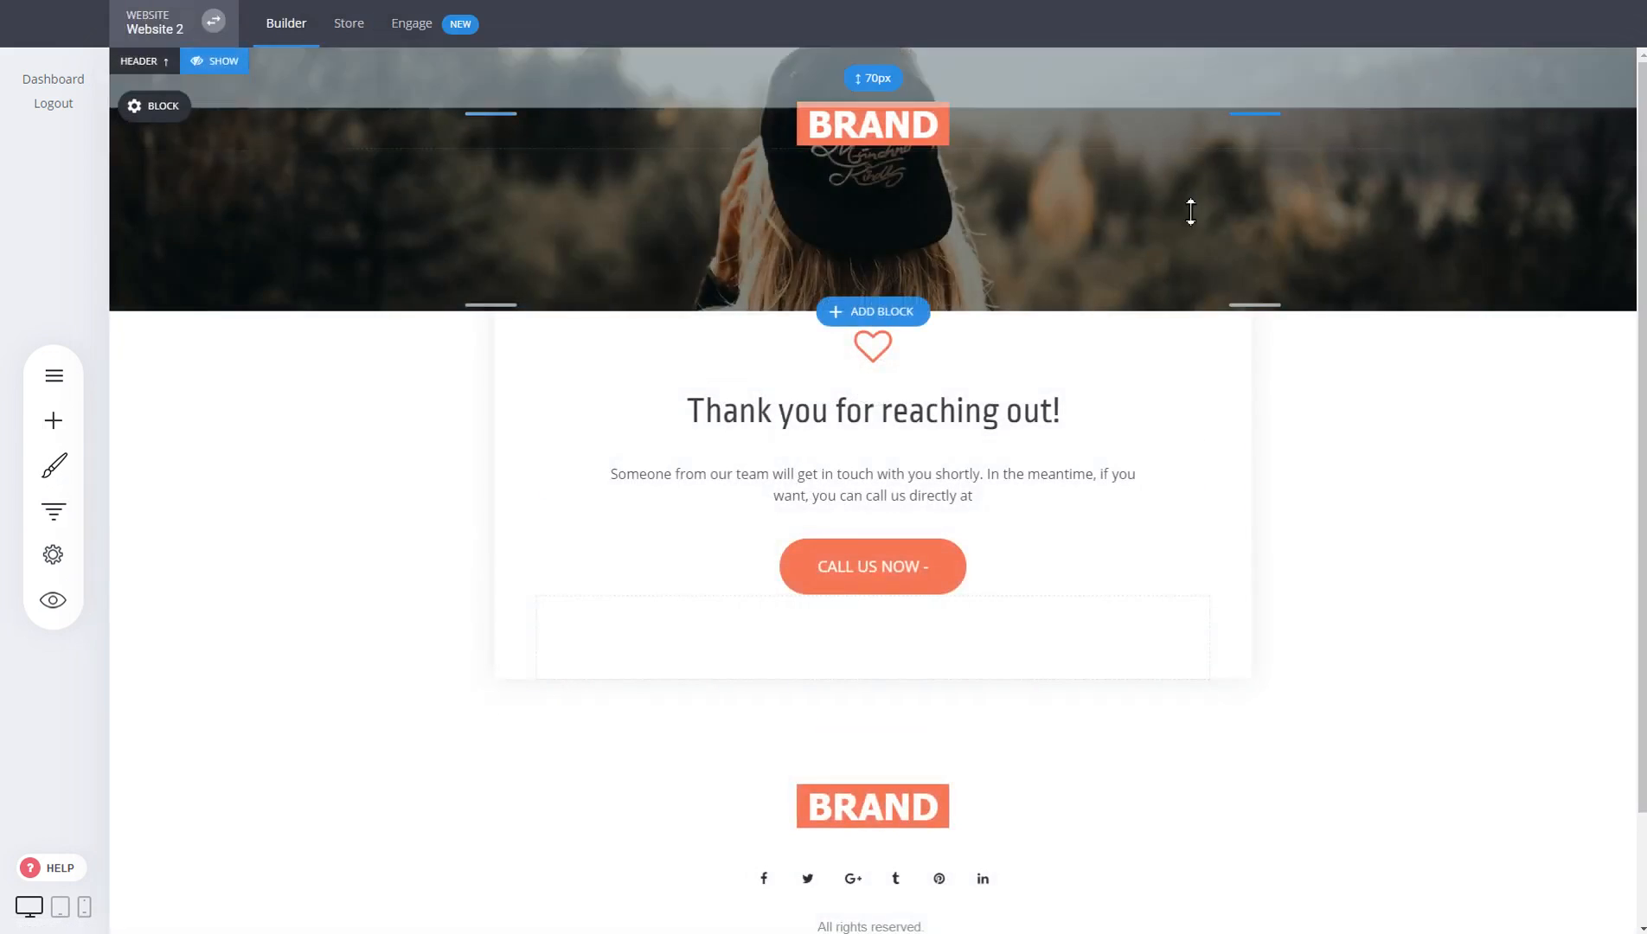
Step: Preview the Lead Generation funnel, look over its landing page and close the preview
click(51, 513)
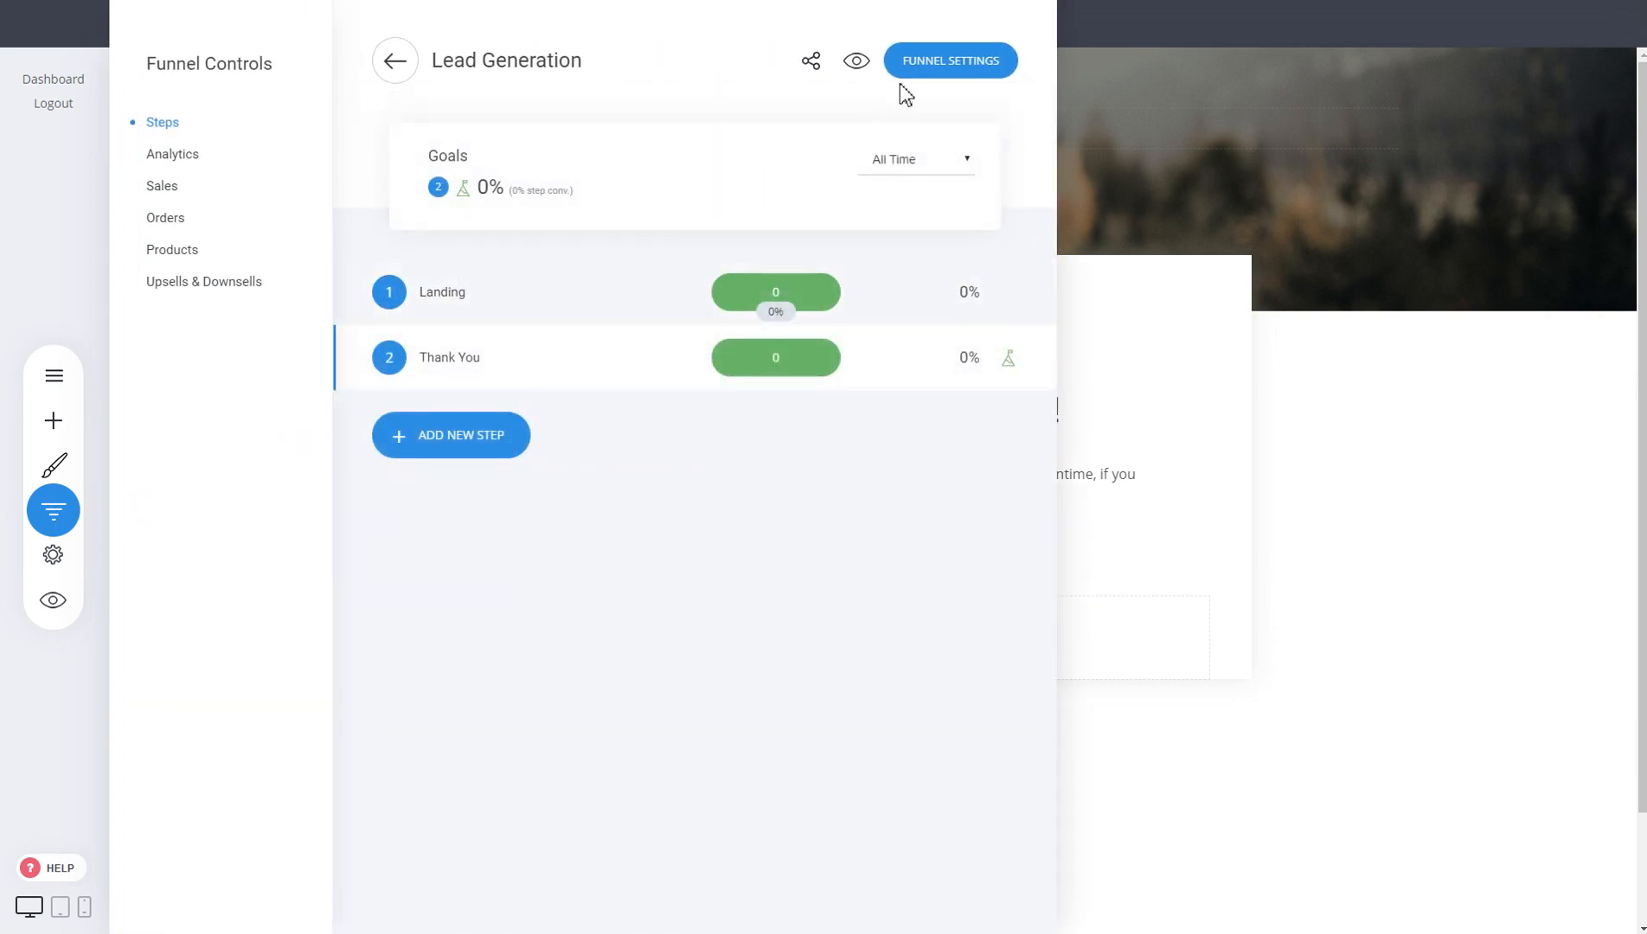
click(857, 63)
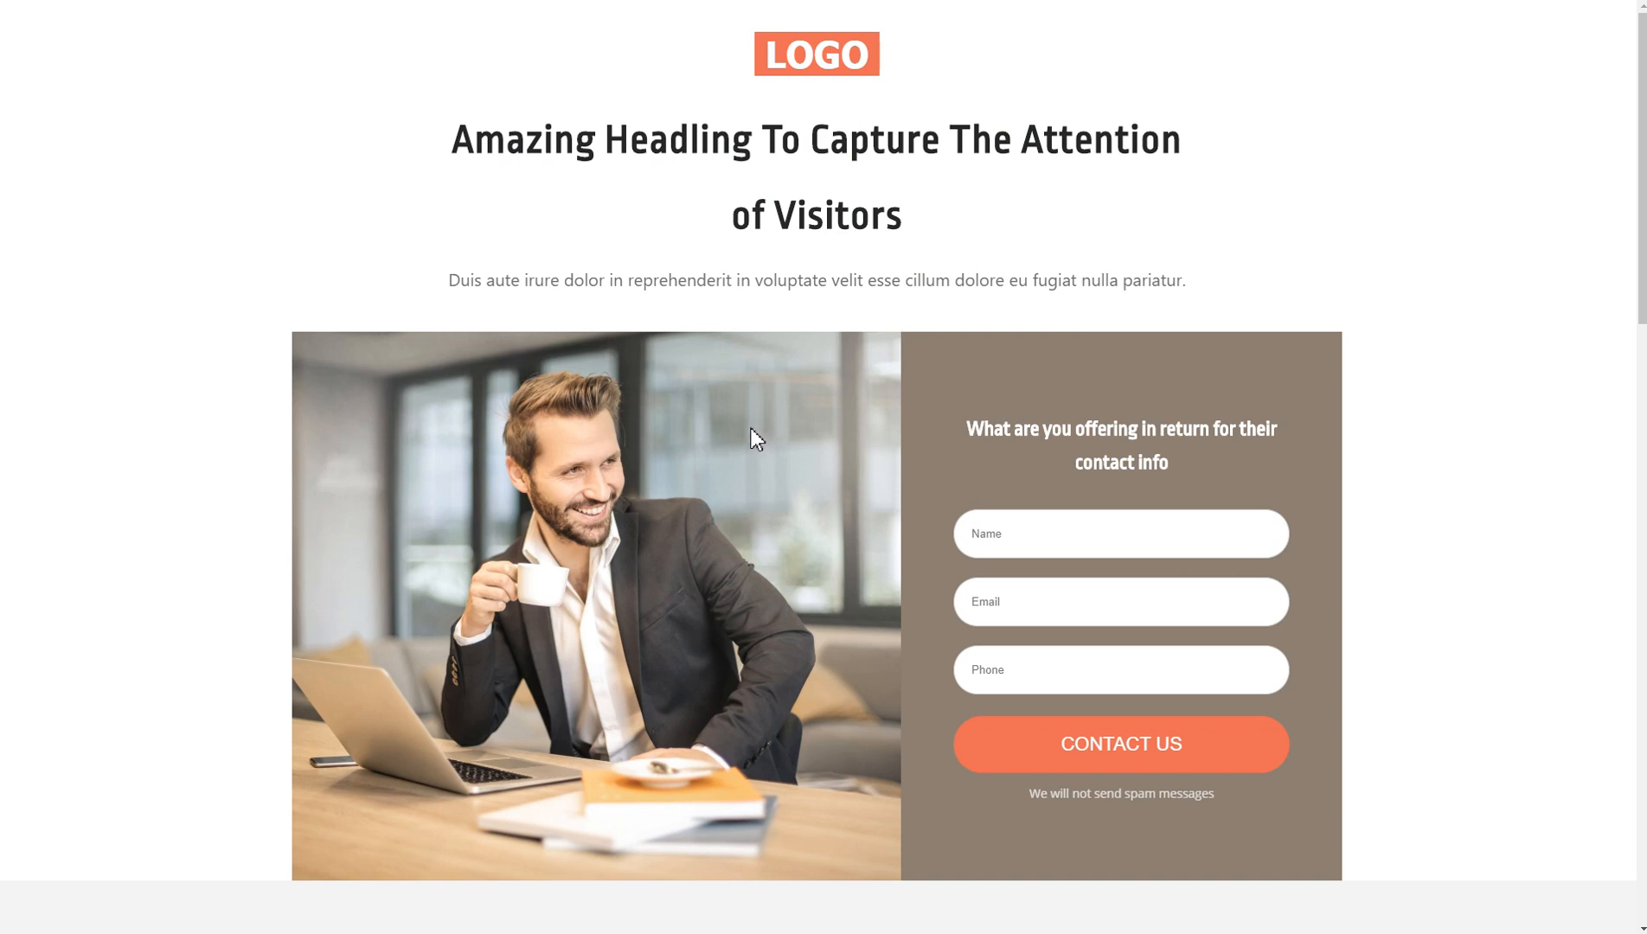
scroll(749, 426, down, 2)
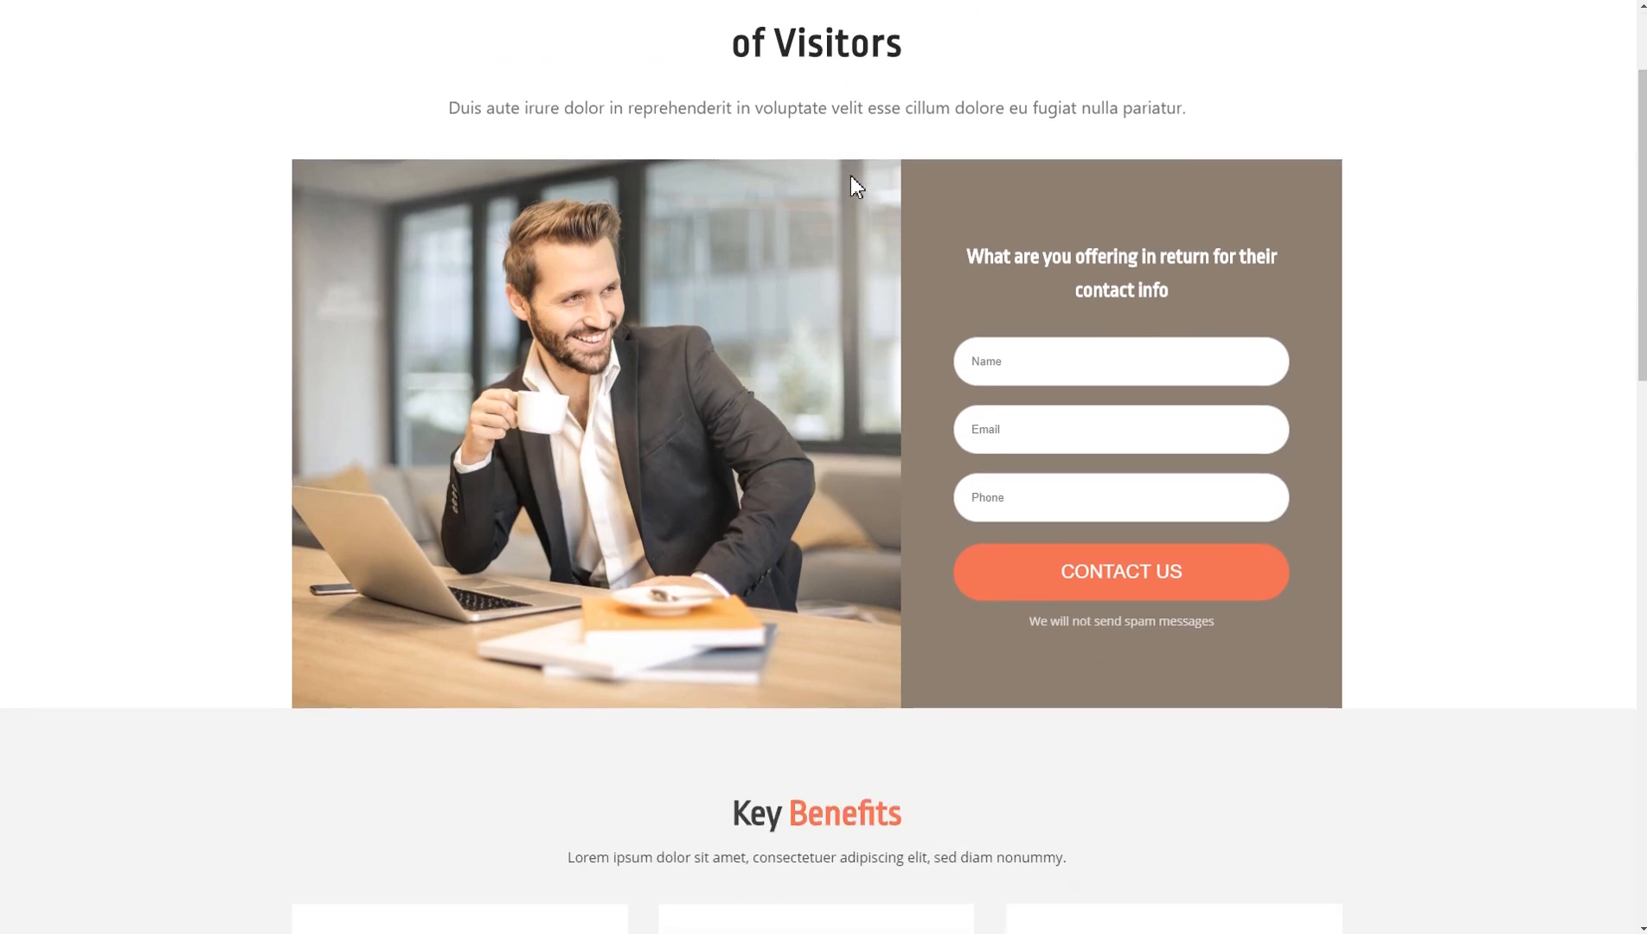
scroll(851, 175, up, 2)
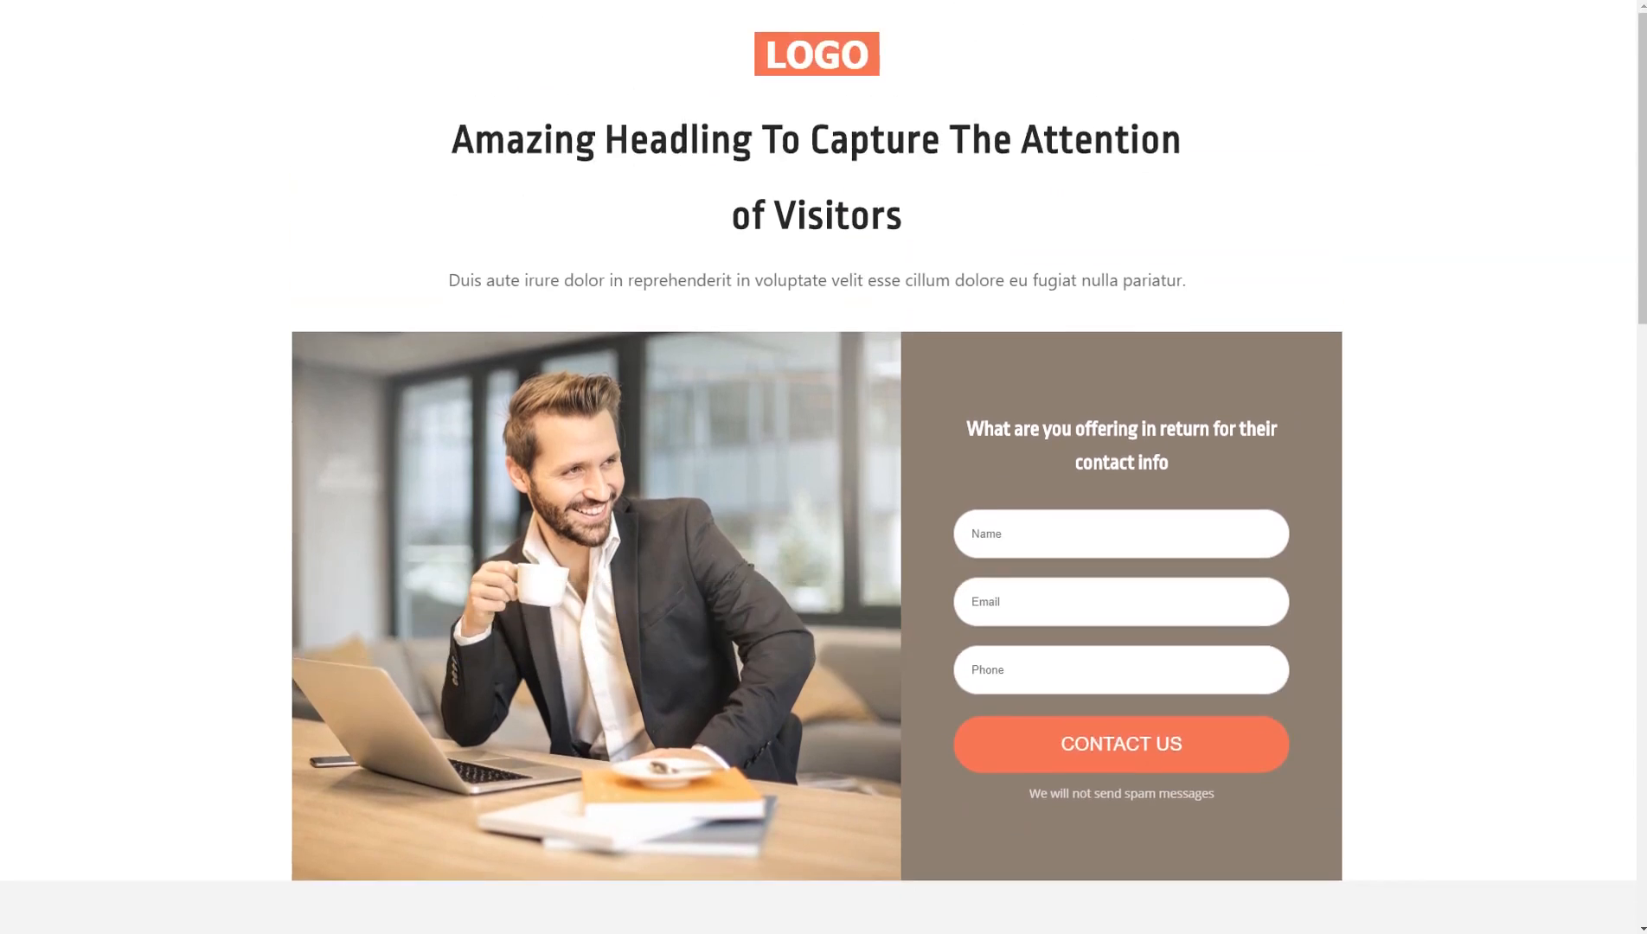
key(ctrl+w)
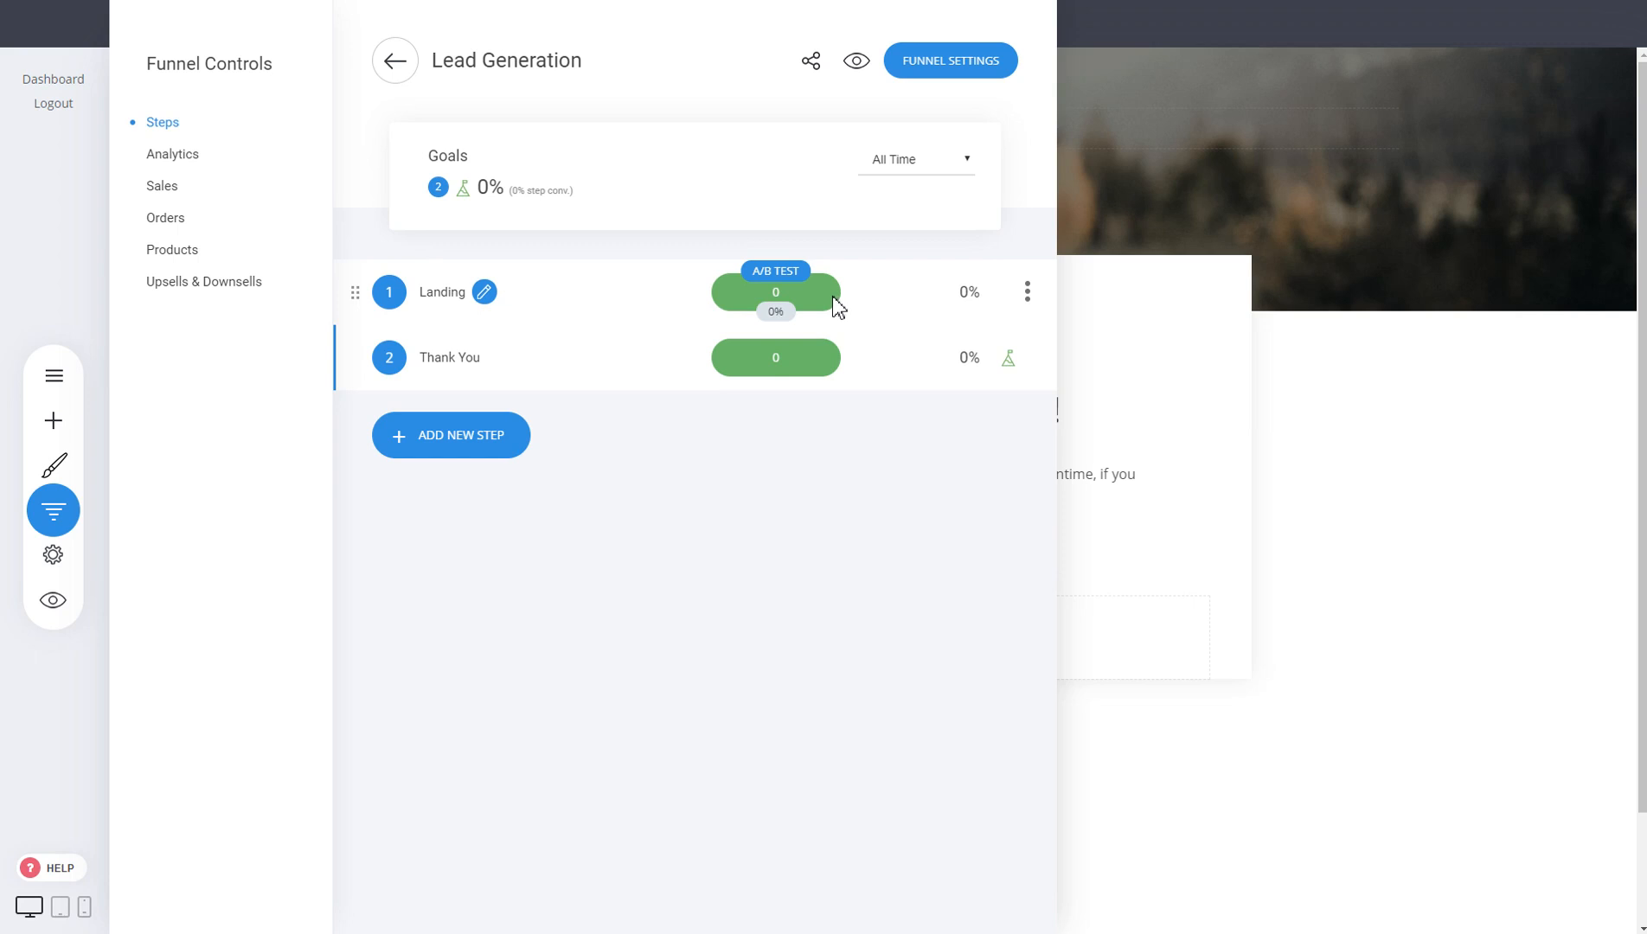
Step: Create an A/B test for the Landing step by duplicating its page, and open variant A
click(788, 276)
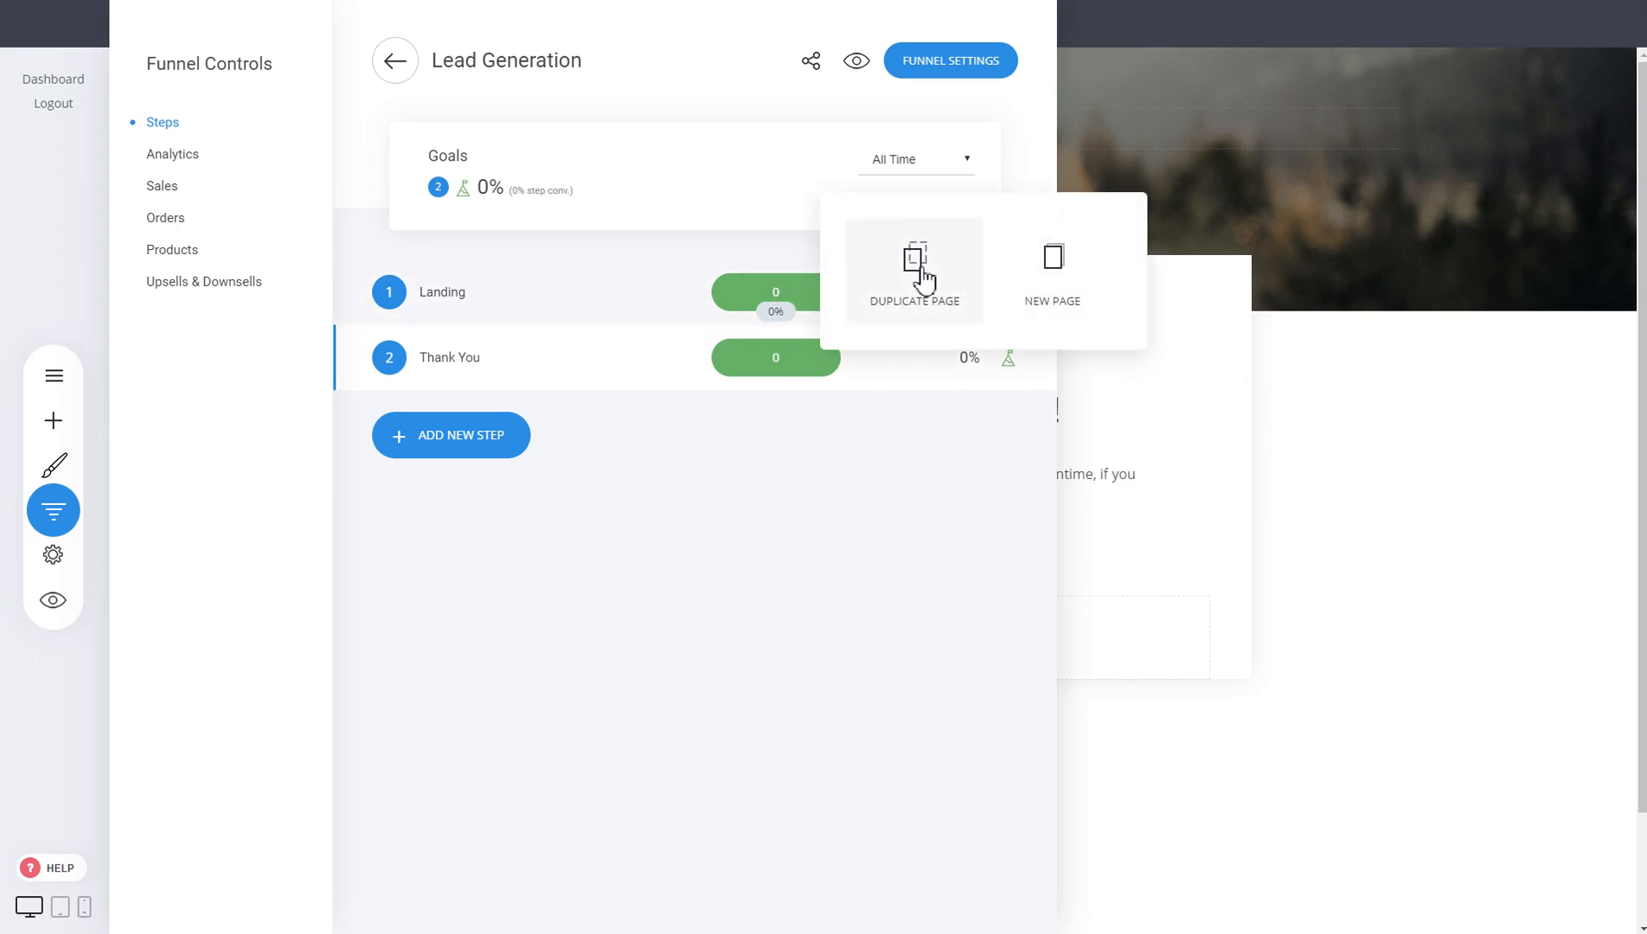
click(922, 268)
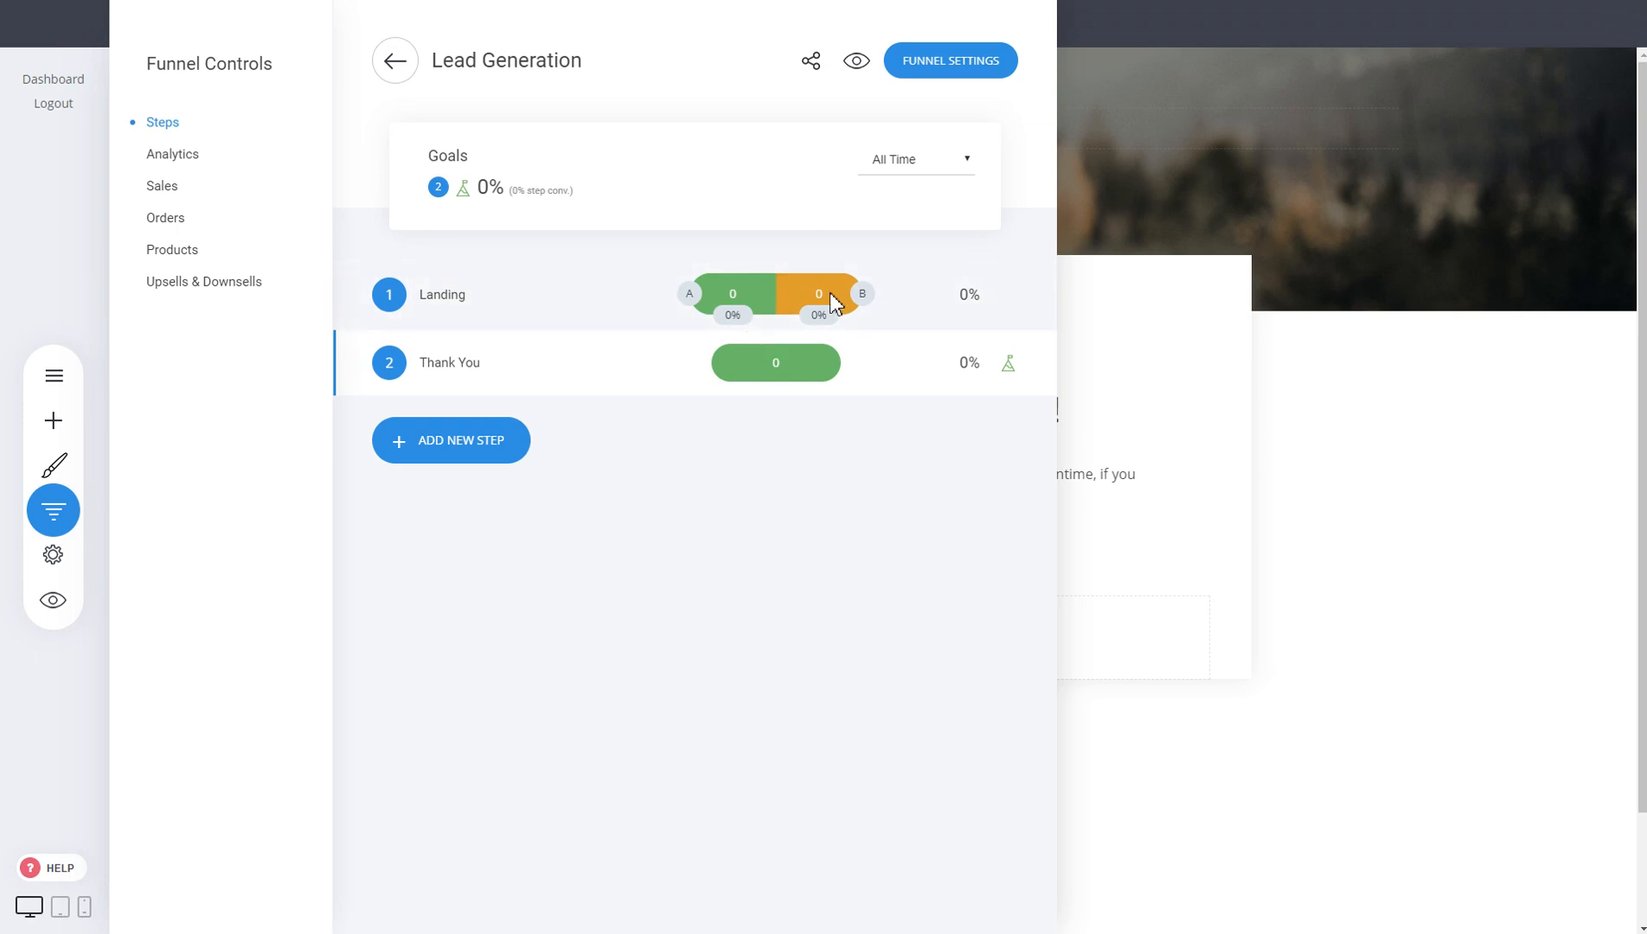
click(697, 310)
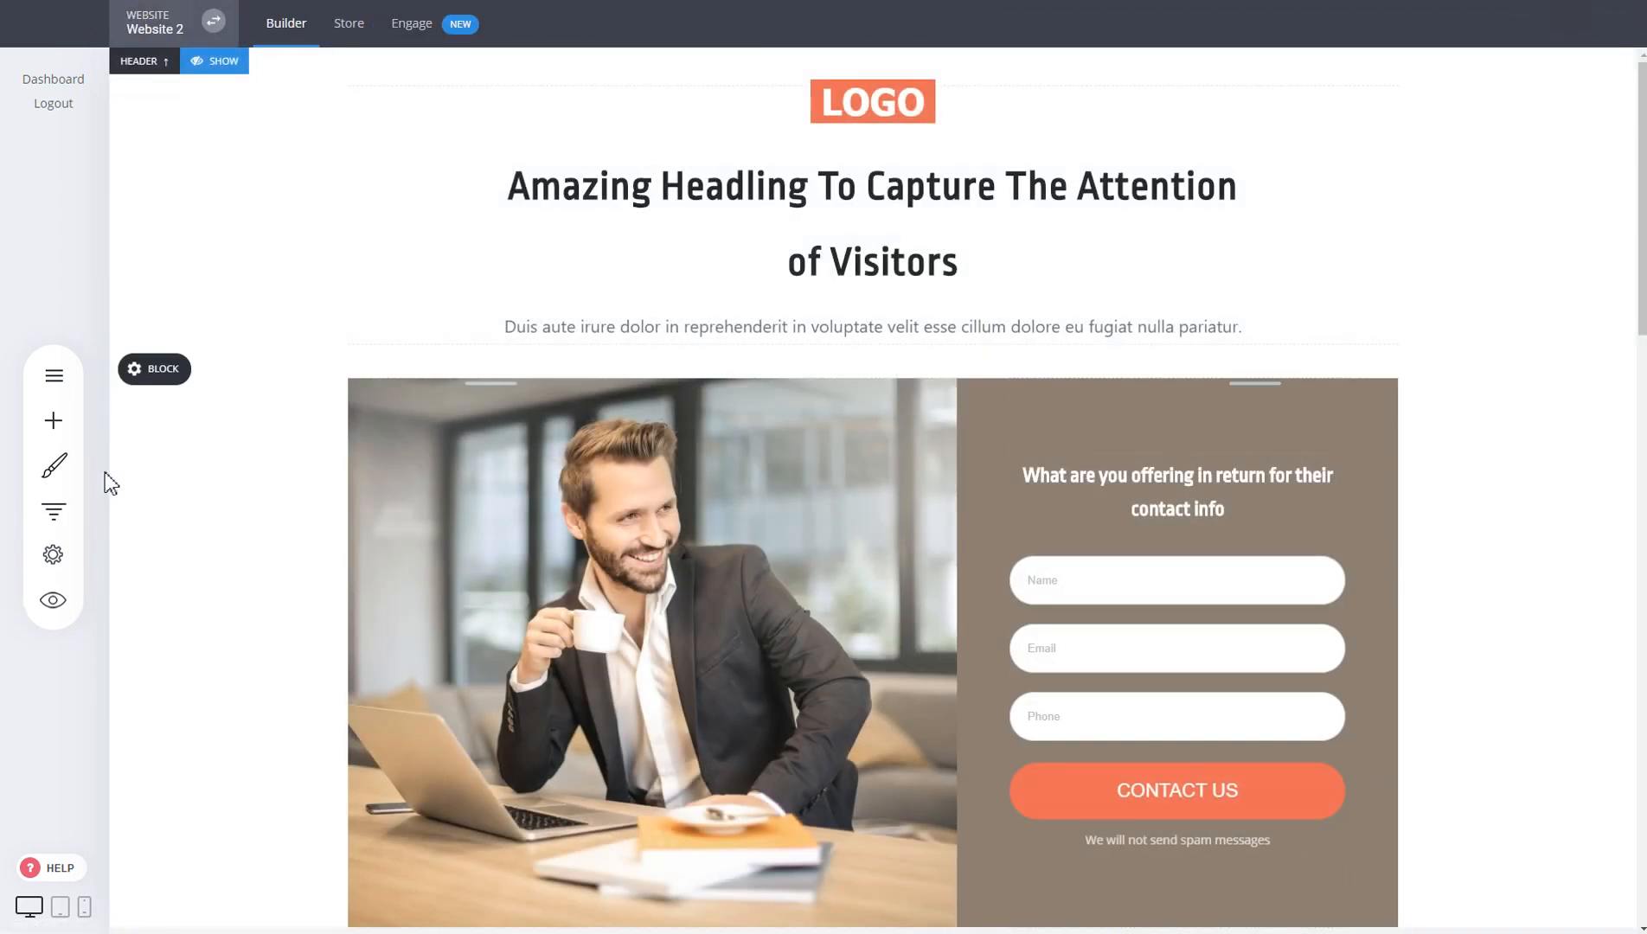
Step: Look over the contact form and Key Benefits section of the landing page's variant A
click(74, 519)
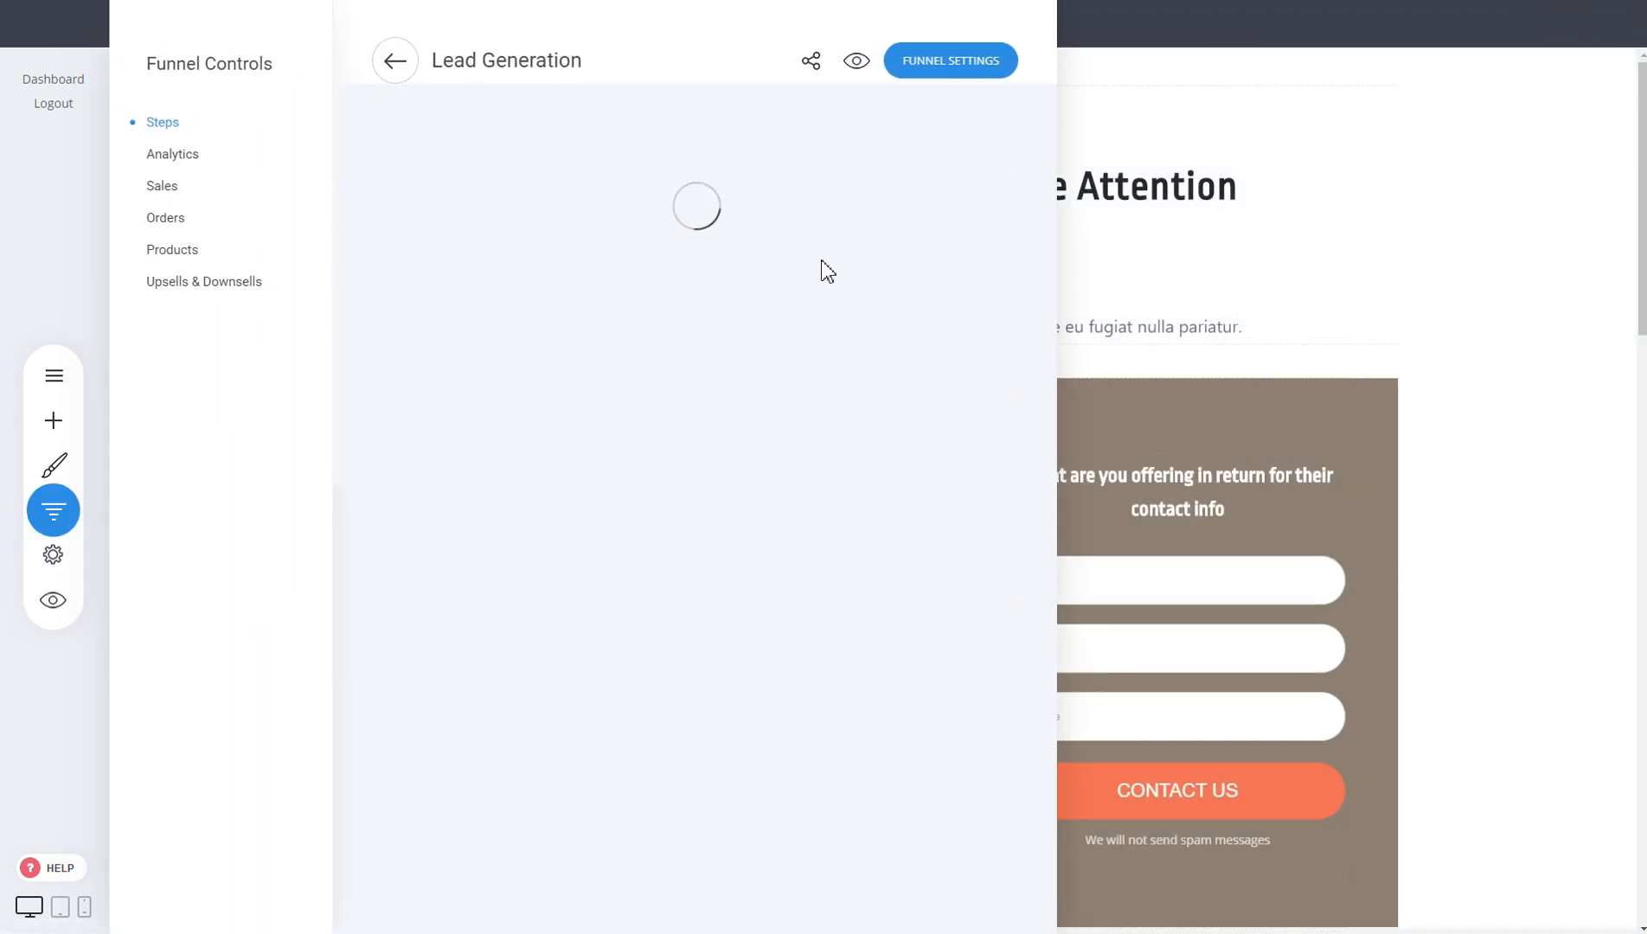
click(1160, 251)
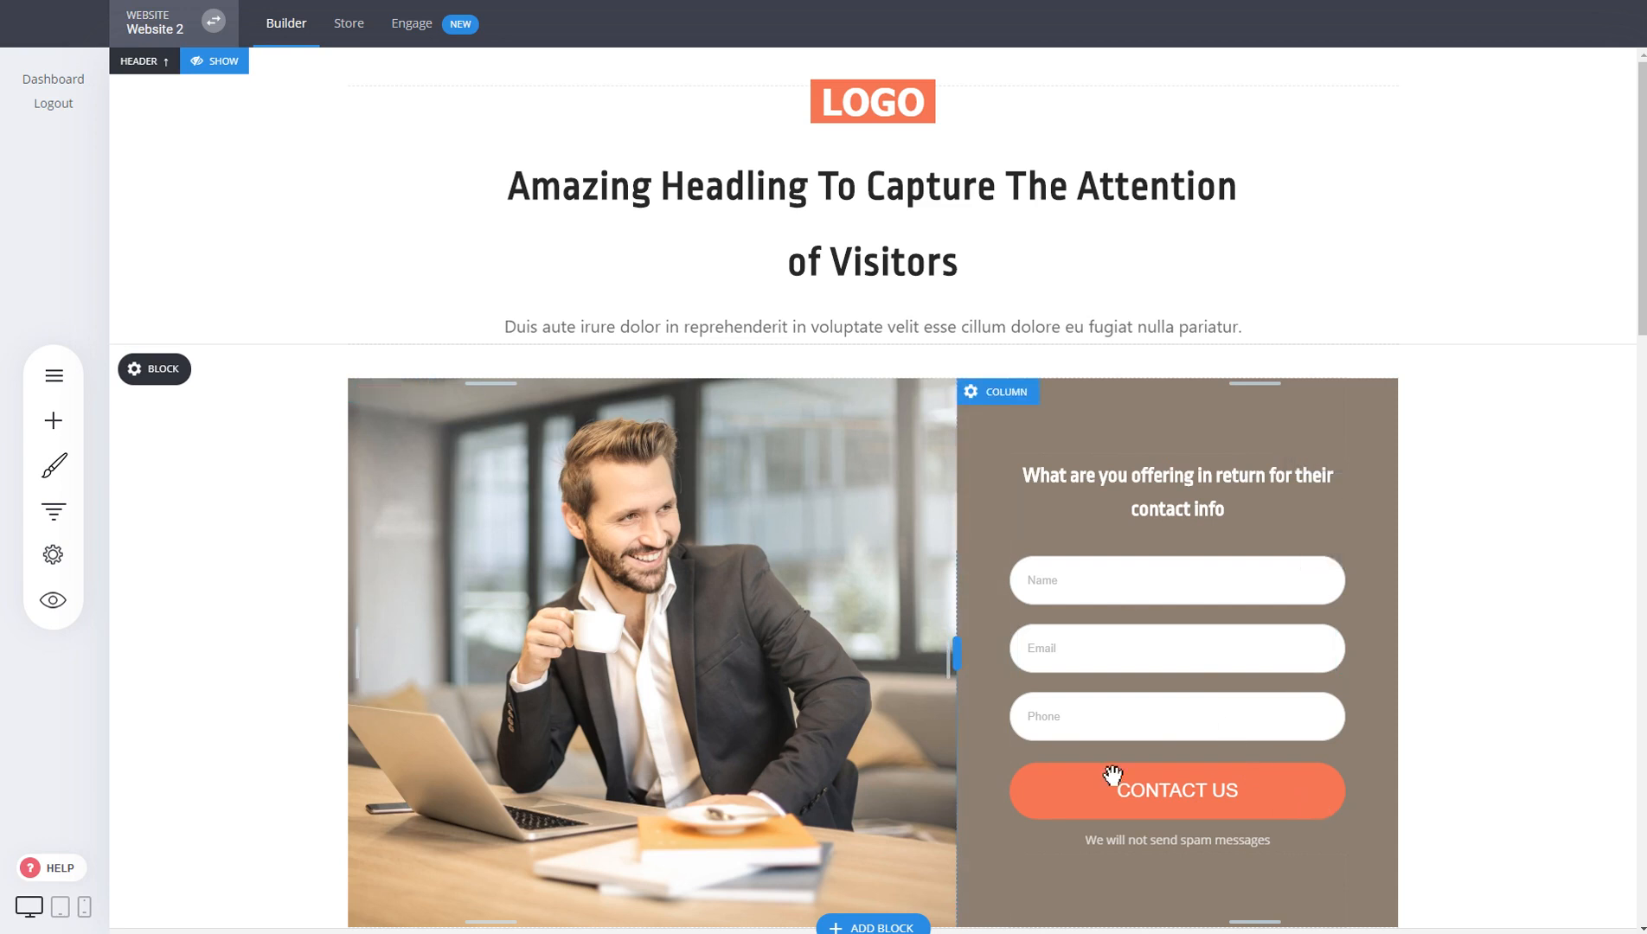
scroll(1297, 551, down, 6)
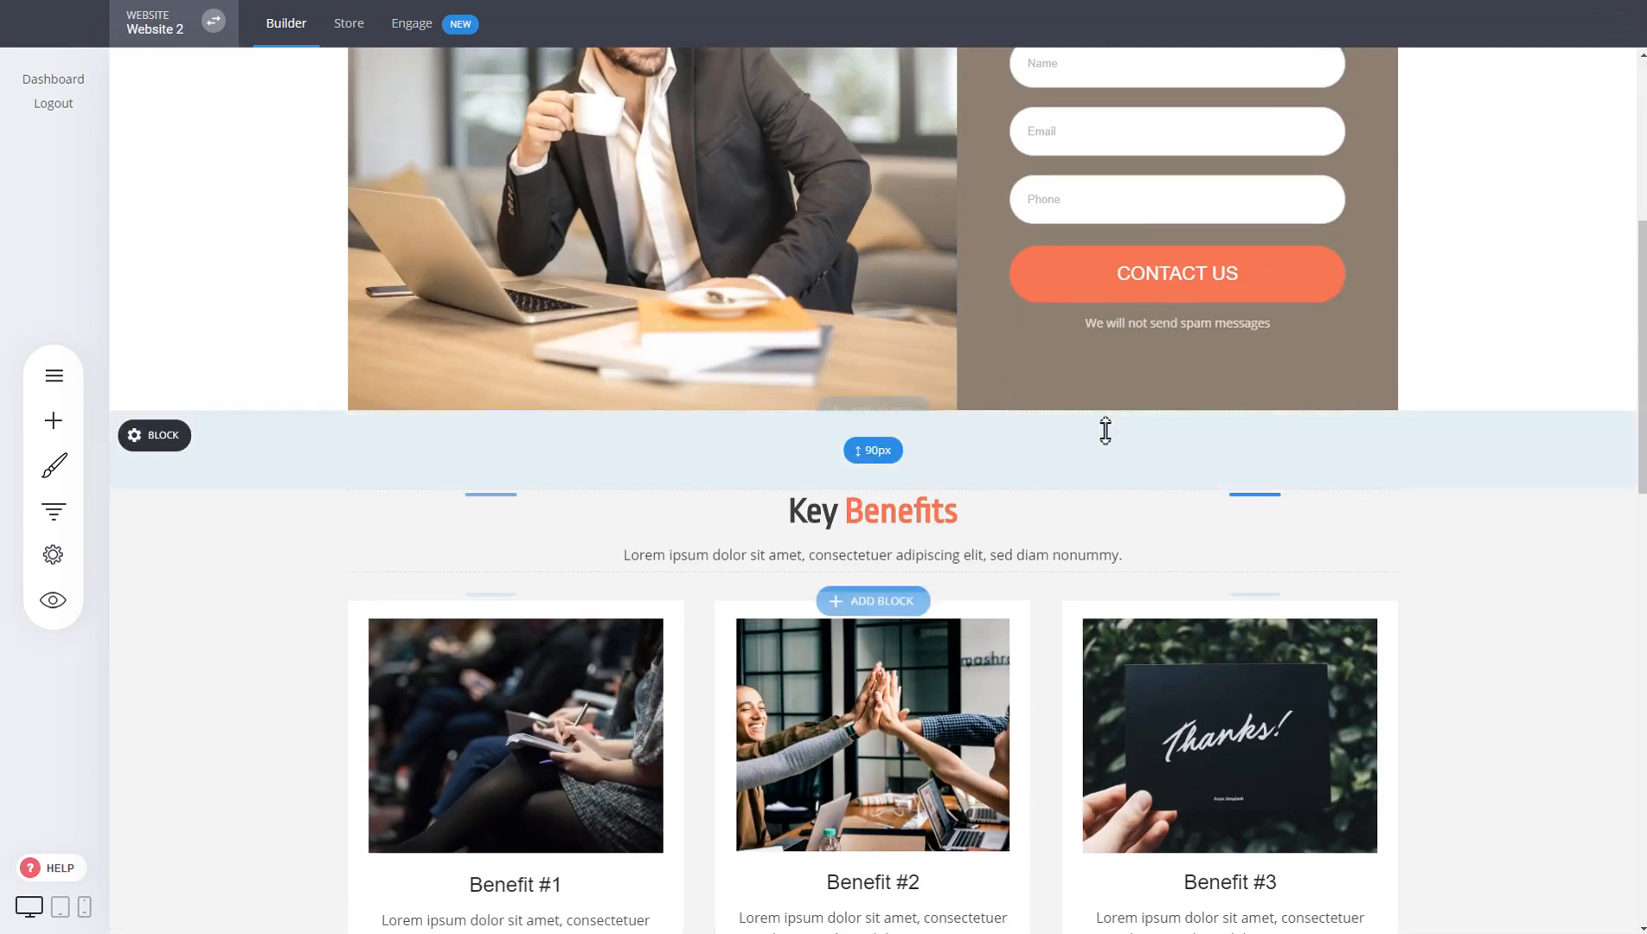
scroll(1105, 432, up, 6)
Step: View the analytics and sales statistics of the Lead Generation funnel
click(55, 511)
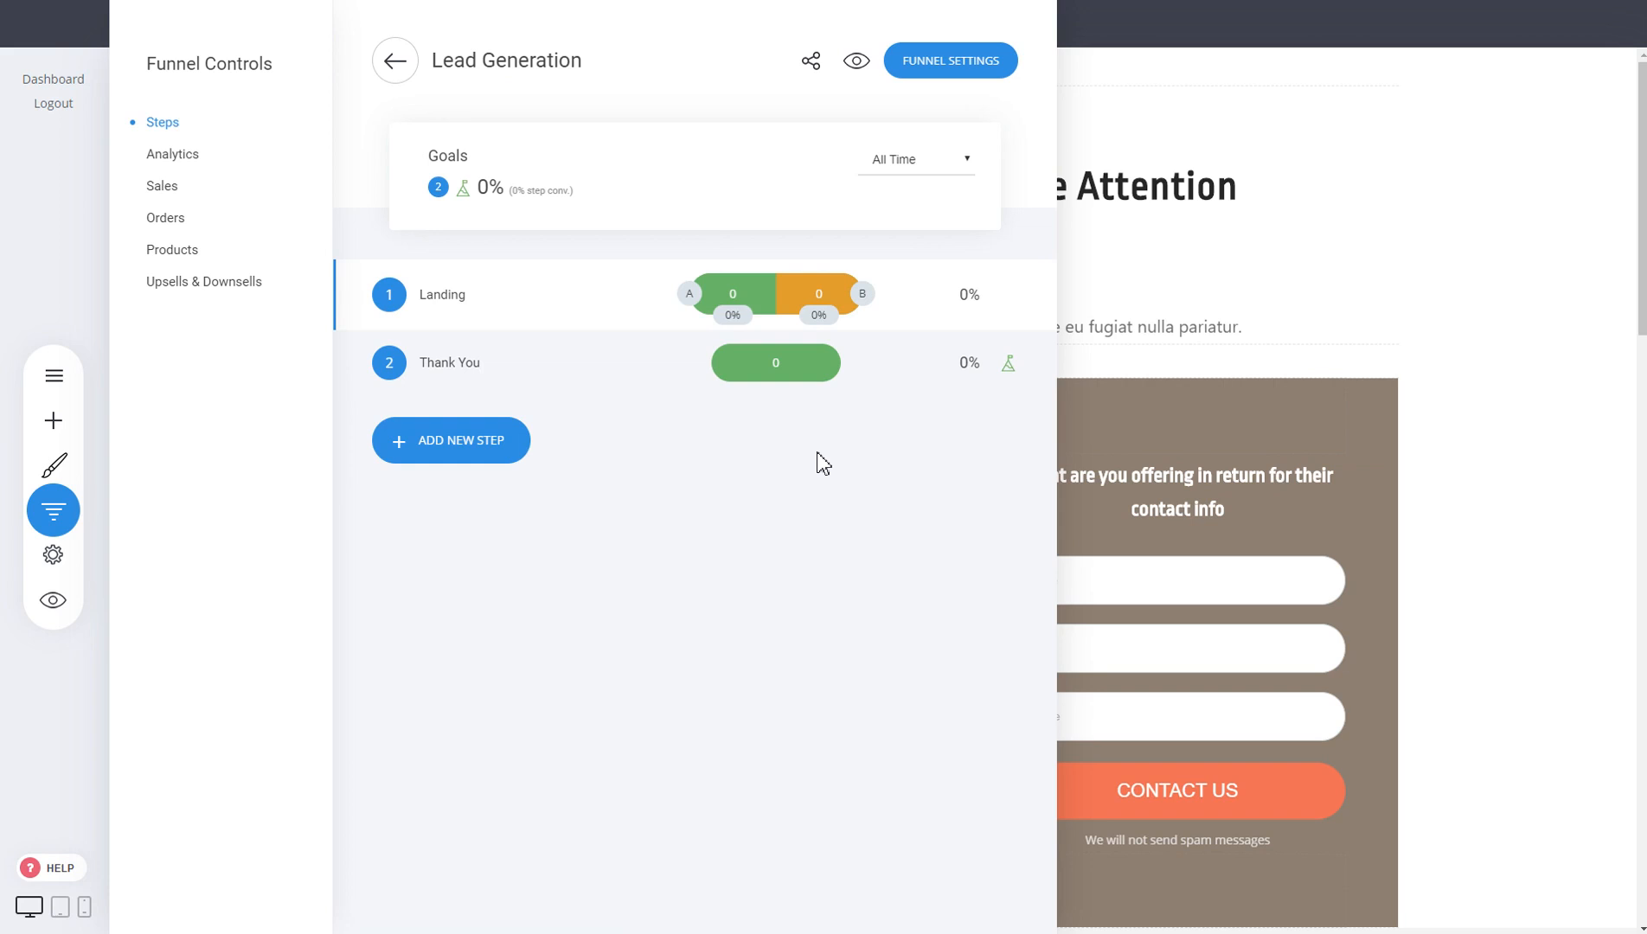
click(169, 154)
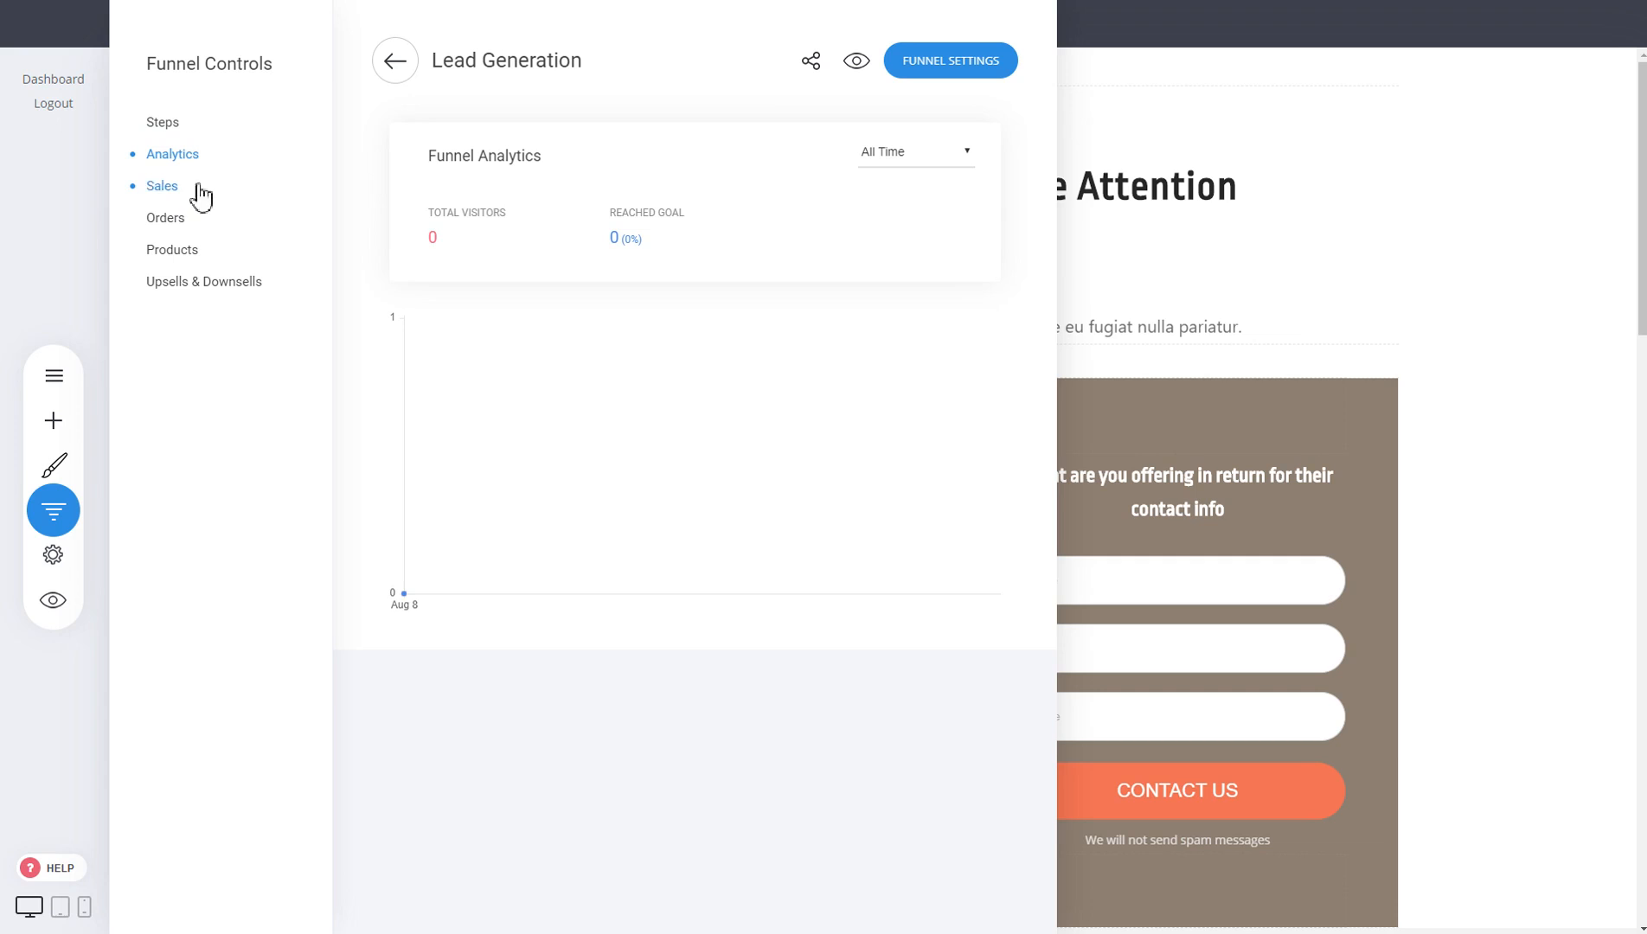
click(168, 192)
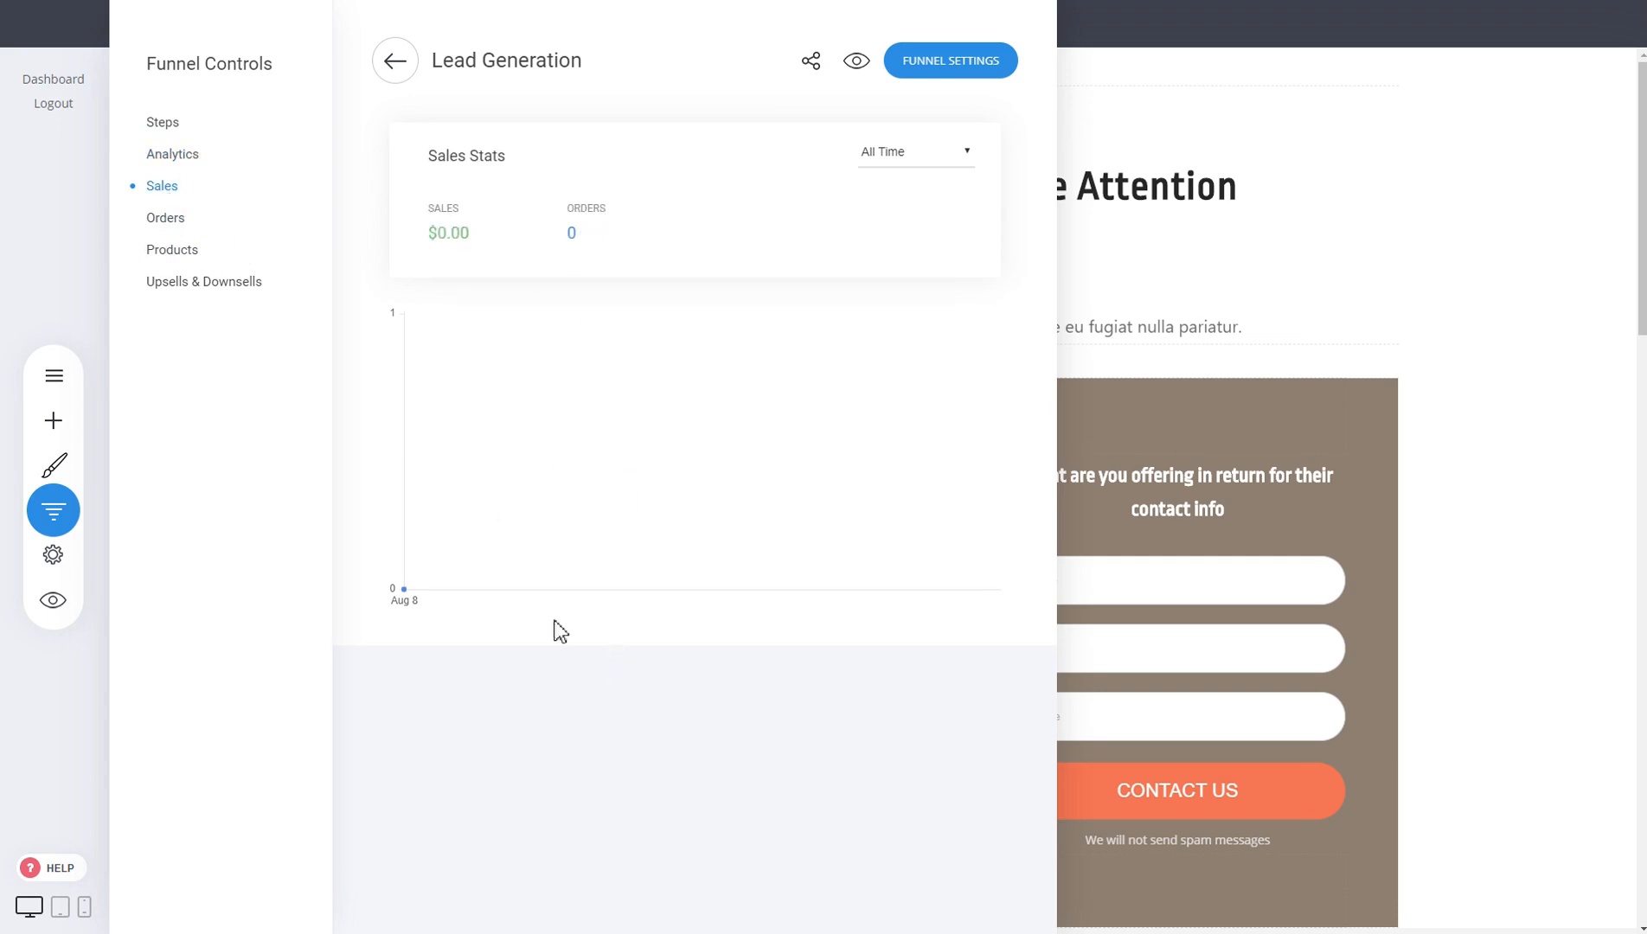
Step: Create a new funnel from the Furniture template in the Sales / Product category and name it Sales Funnel
click(396, 74)
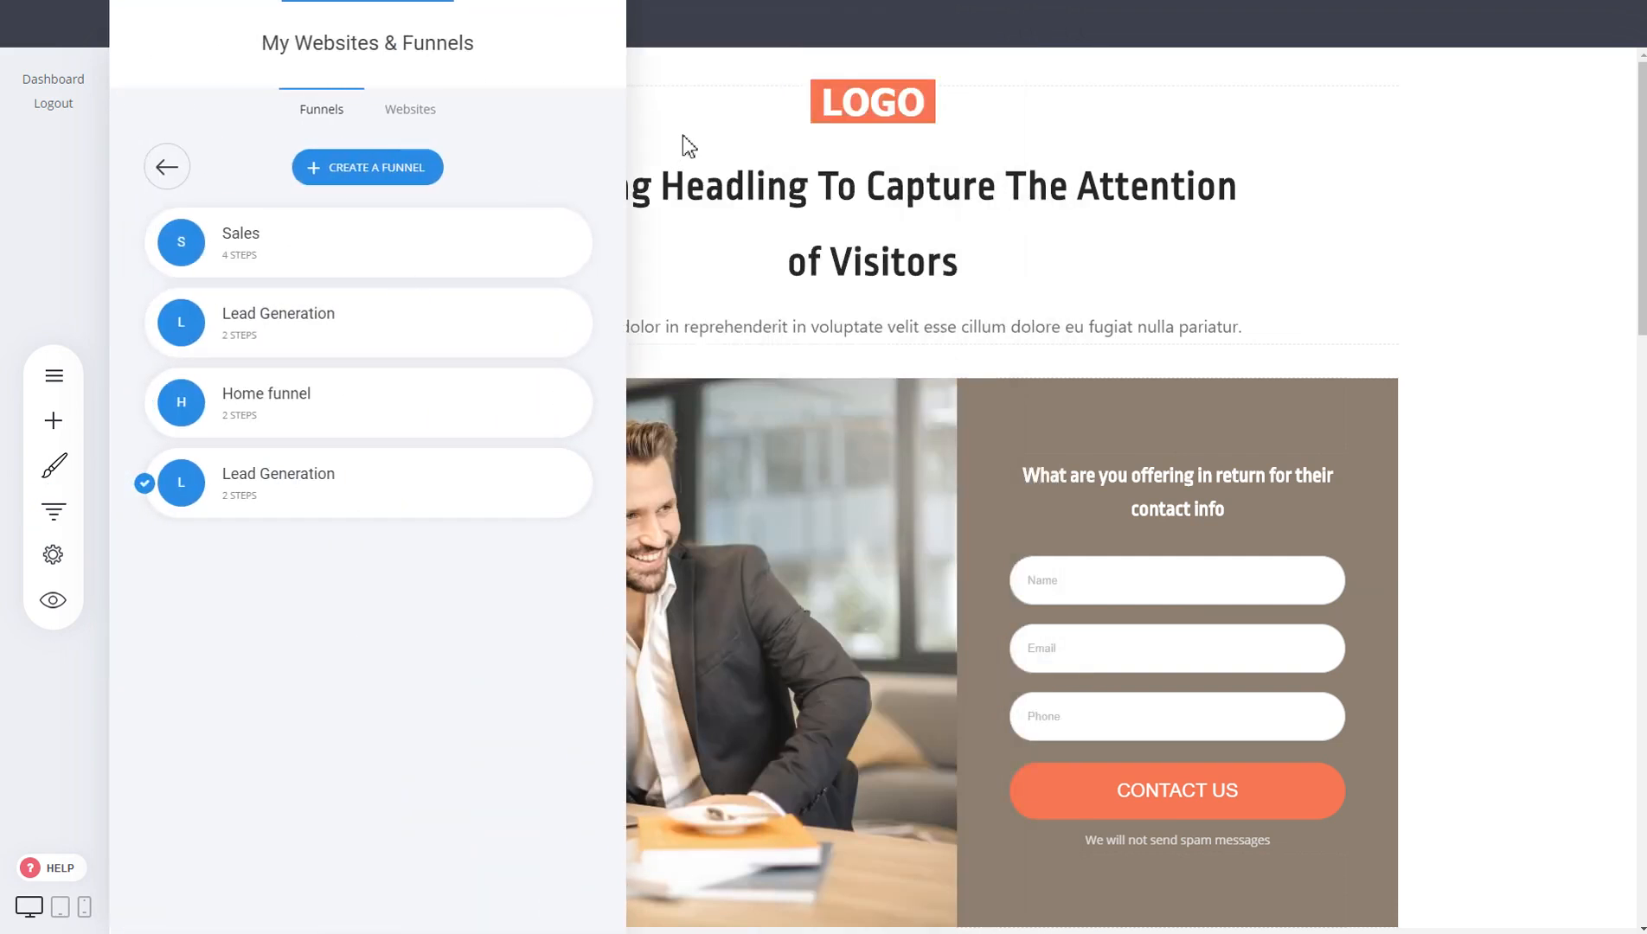
click(376, 167)
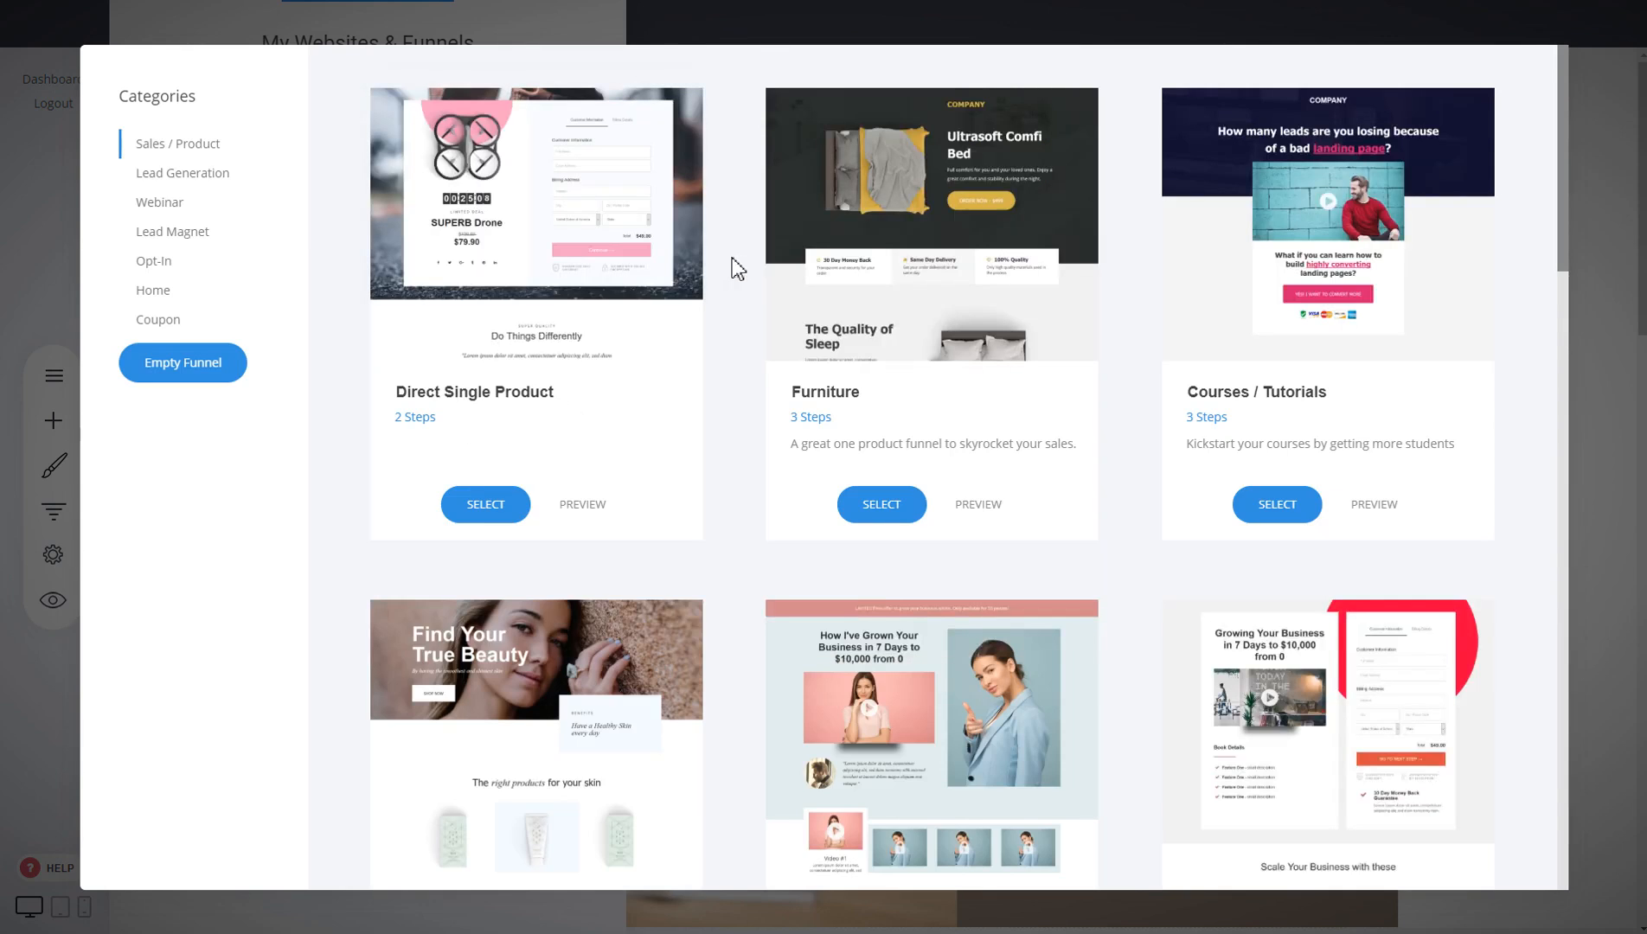
mouse_move(1003, 222)
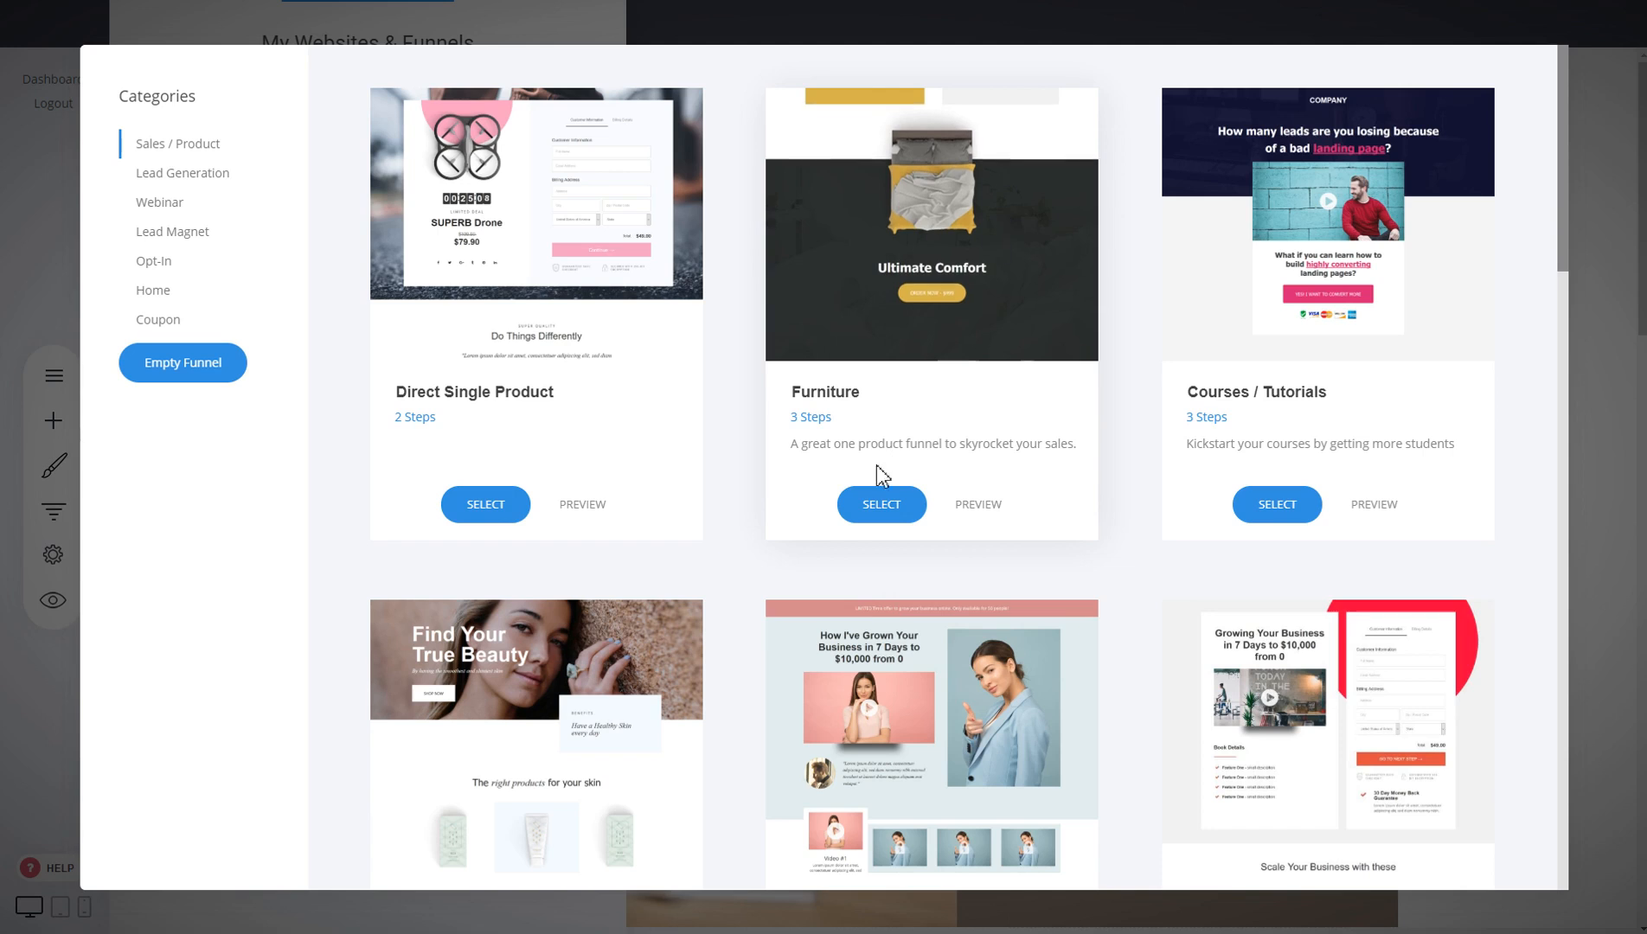
click(881, 505)
click(800, 214)
text(Sa)
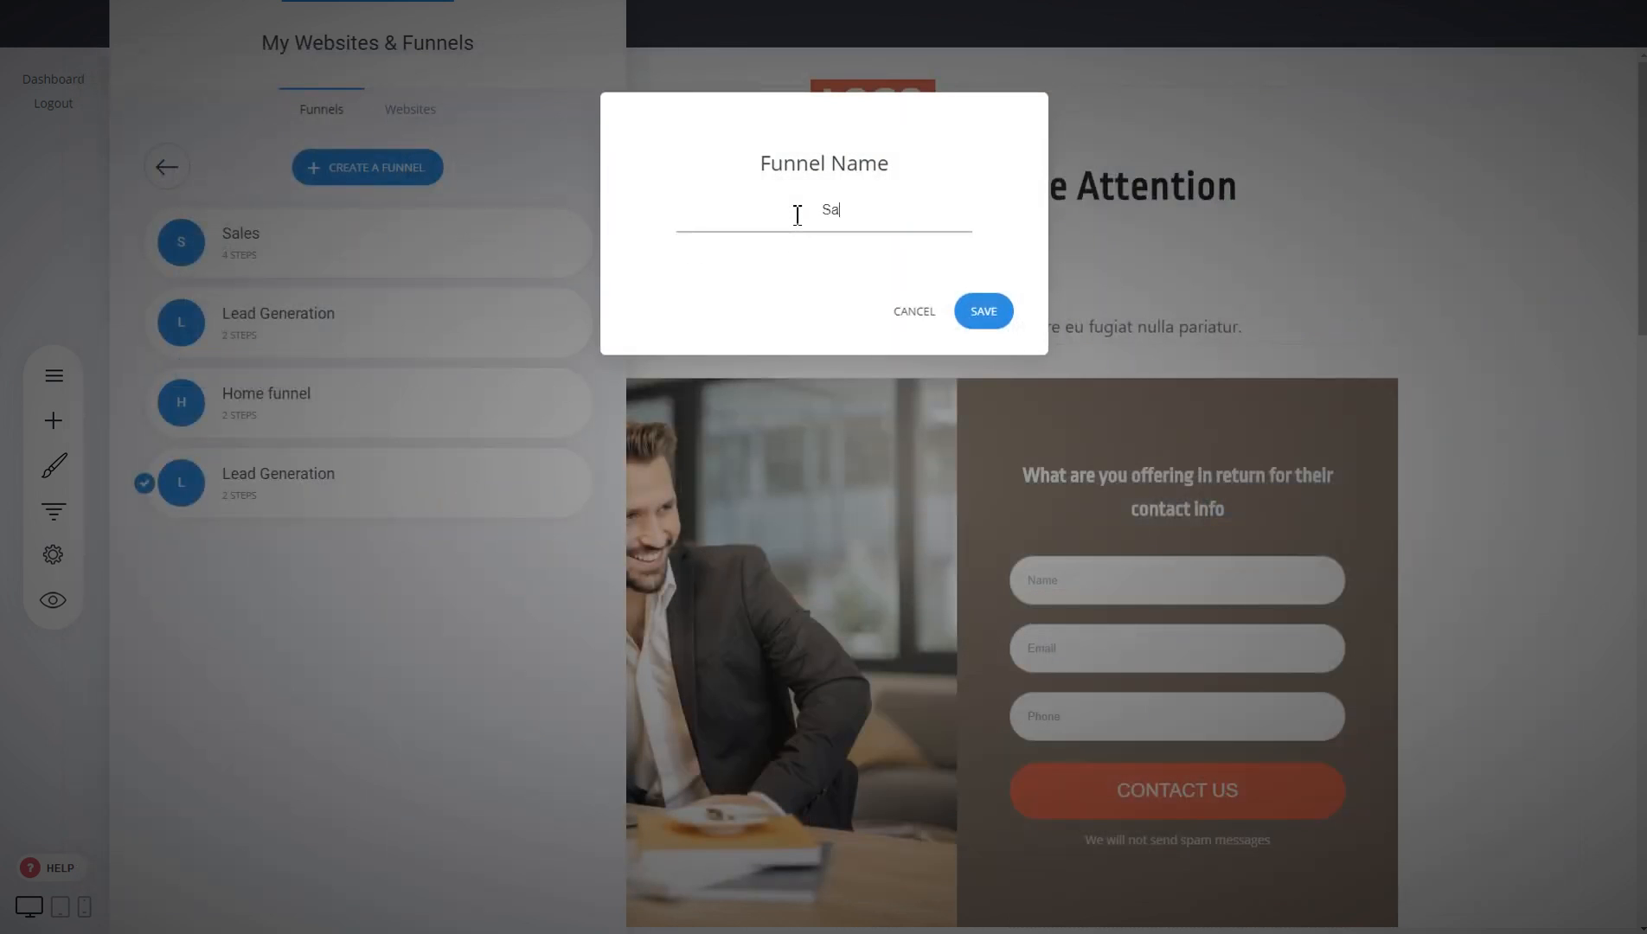
text(les Funnel)
click(984, 312)
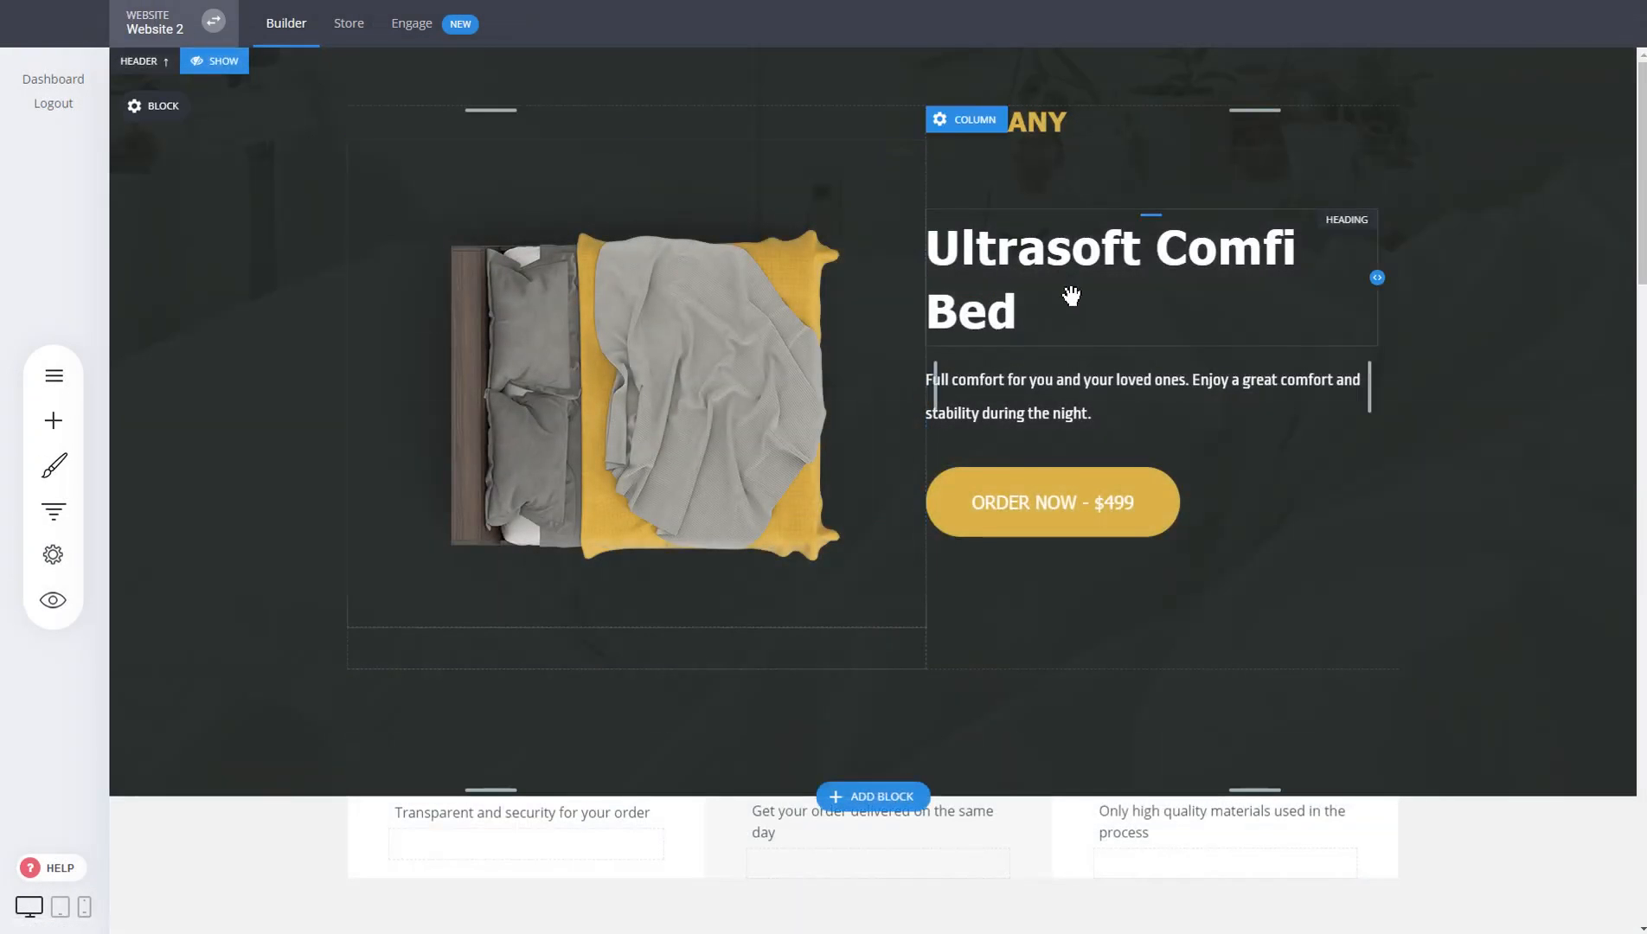
Step: Review the new Sales Funnel's landing page from the bed headline to the closing order section
scroll(927, 413, down, 2)
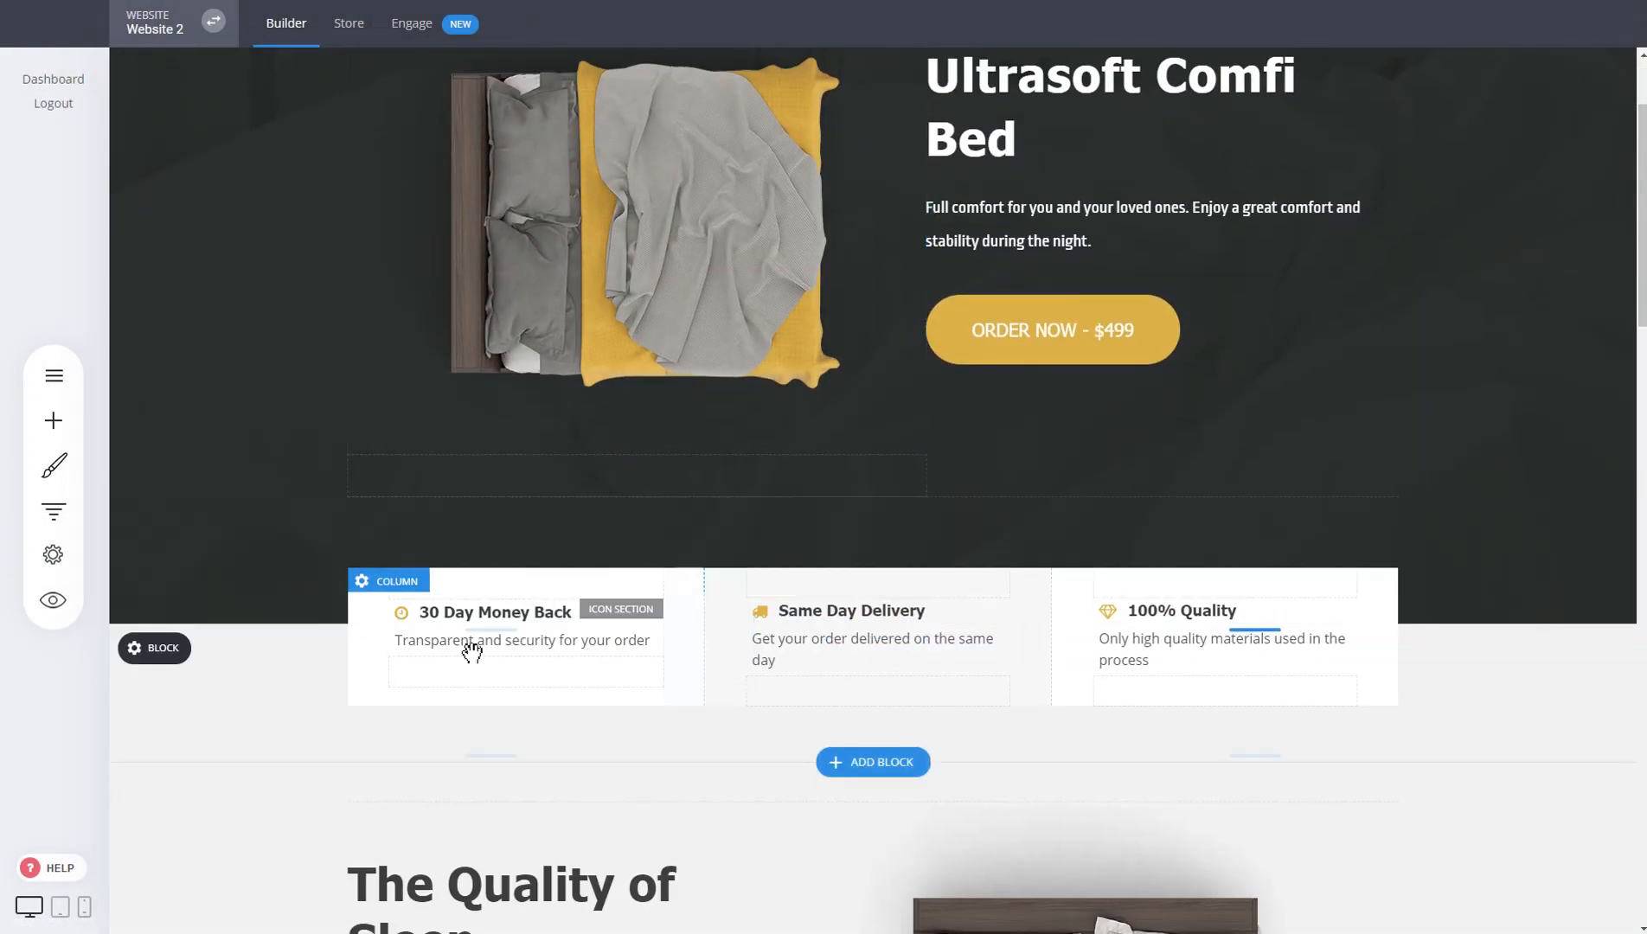
scroll(1000, 519, down, 6)
scroll(1276, 482, down, 8)
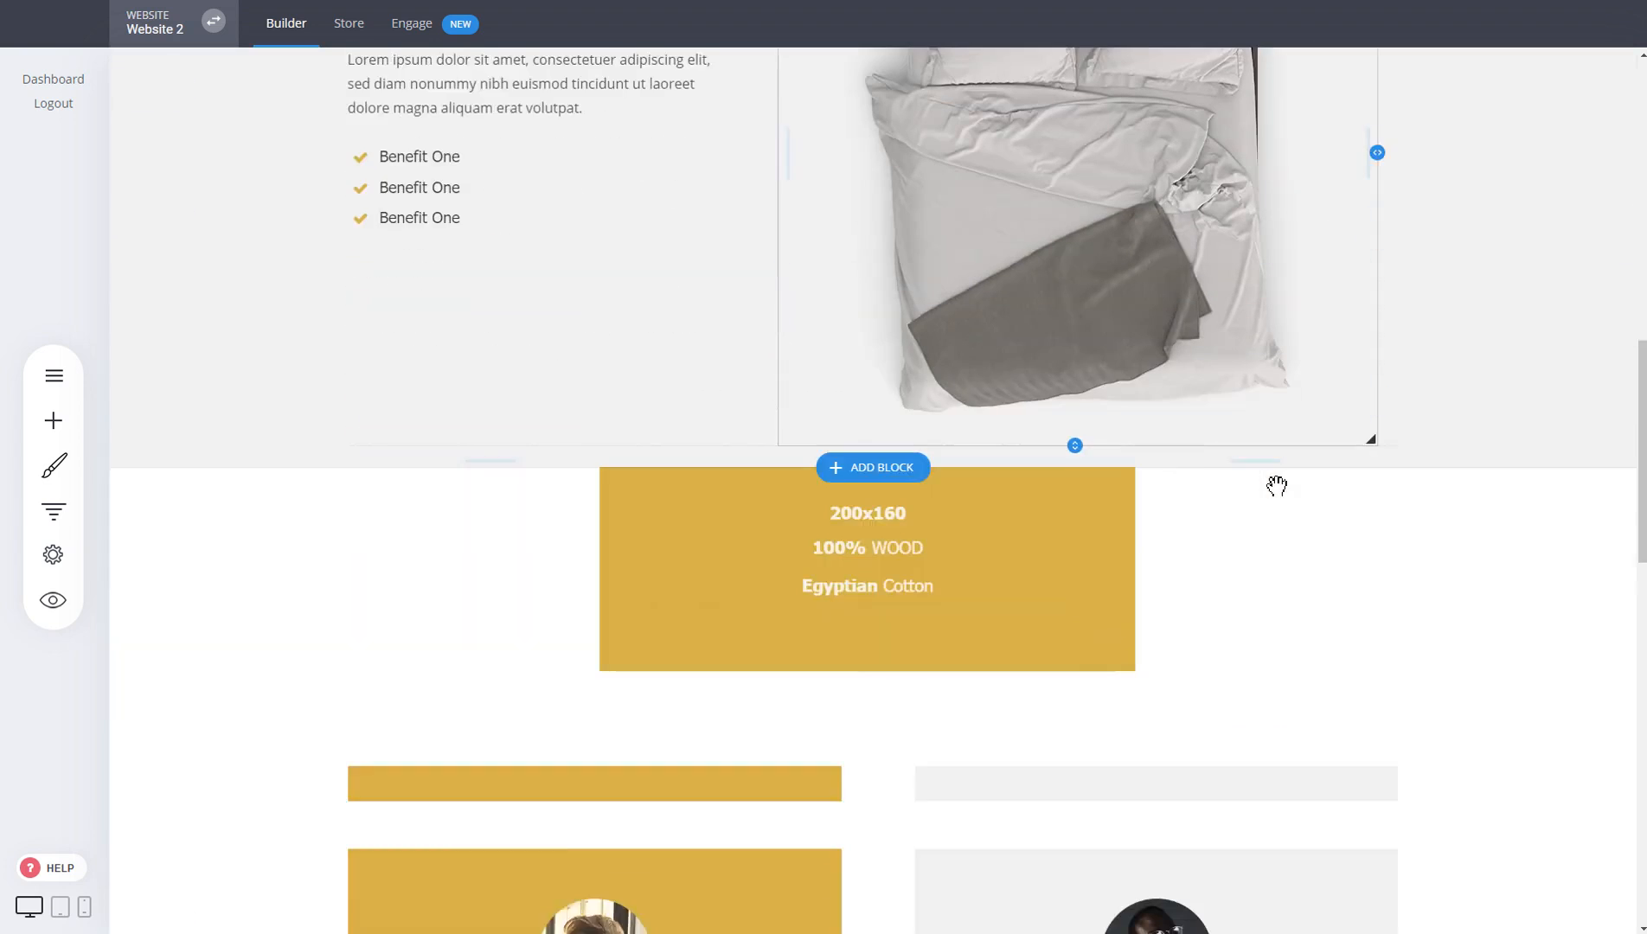
scroll(1538, 504, down, 12)
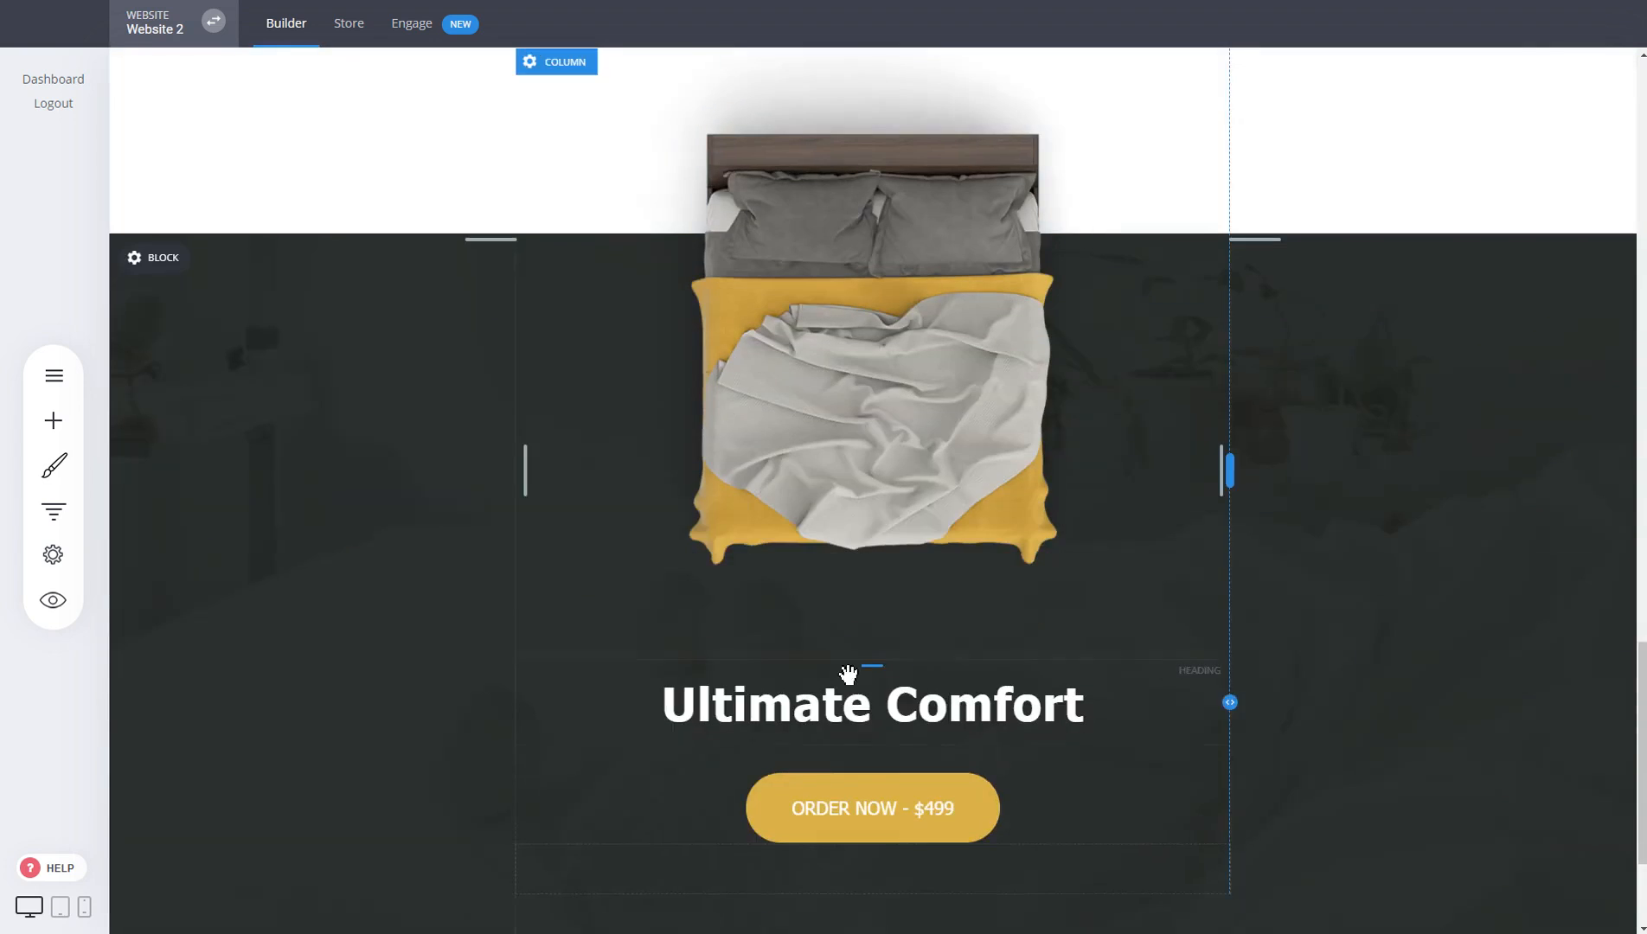
scroll(970, 610, up, 9)
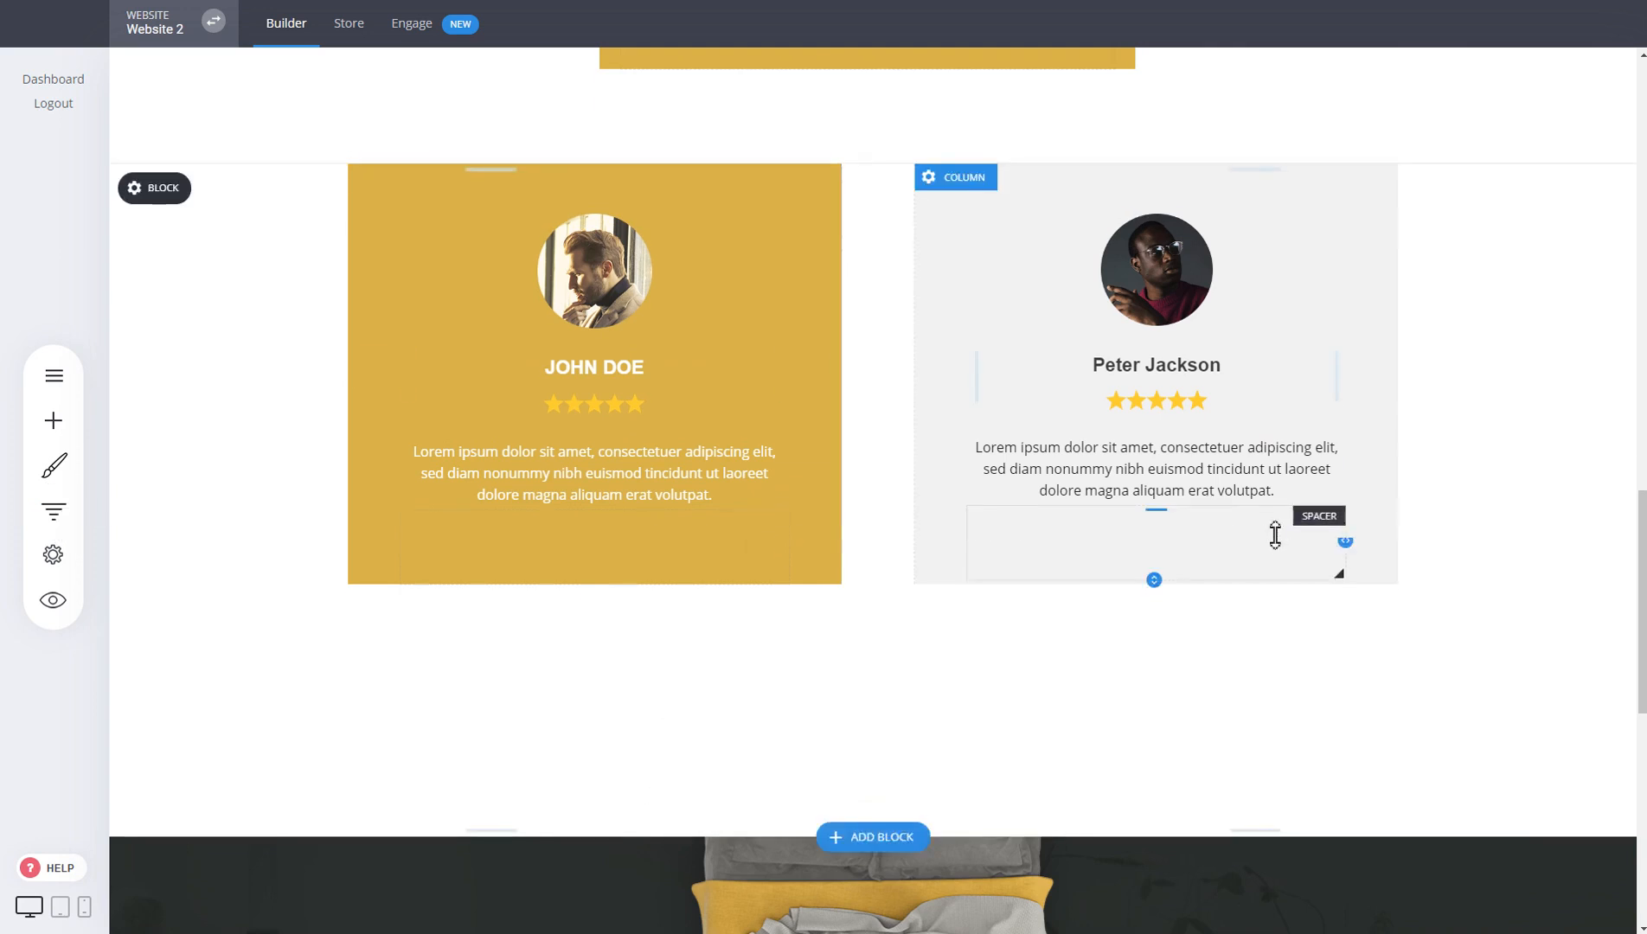
scroll(1272, 519, up, 15)
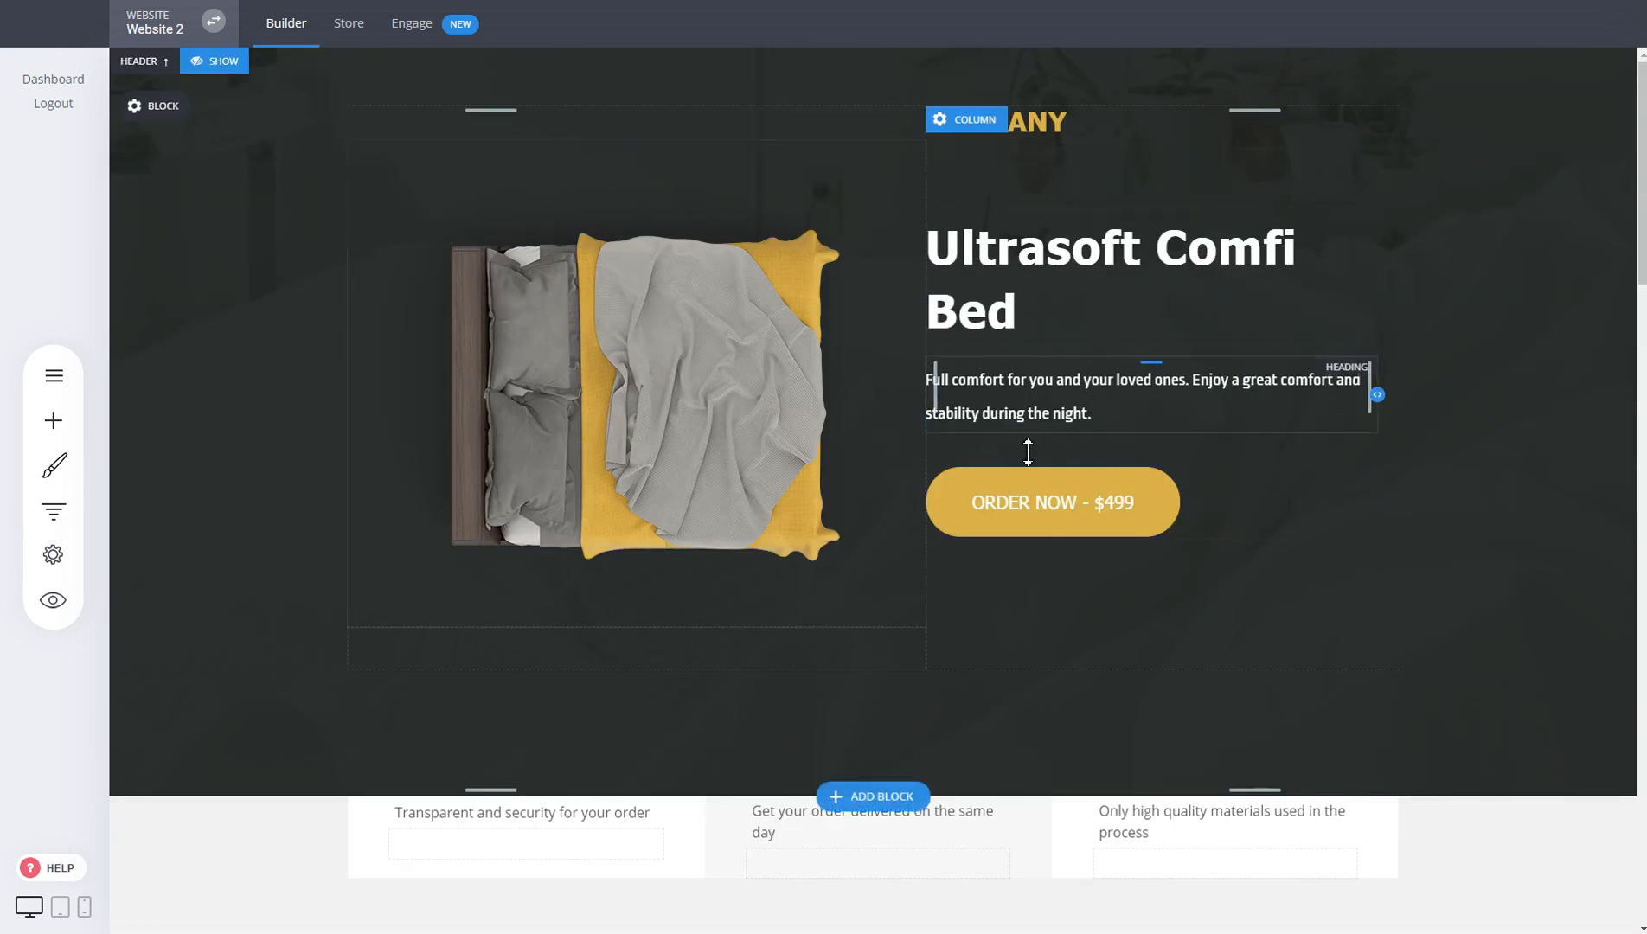
Step: Check the steps of the Sales Funnel and open its Checkout step in the builder
click(56, 511)
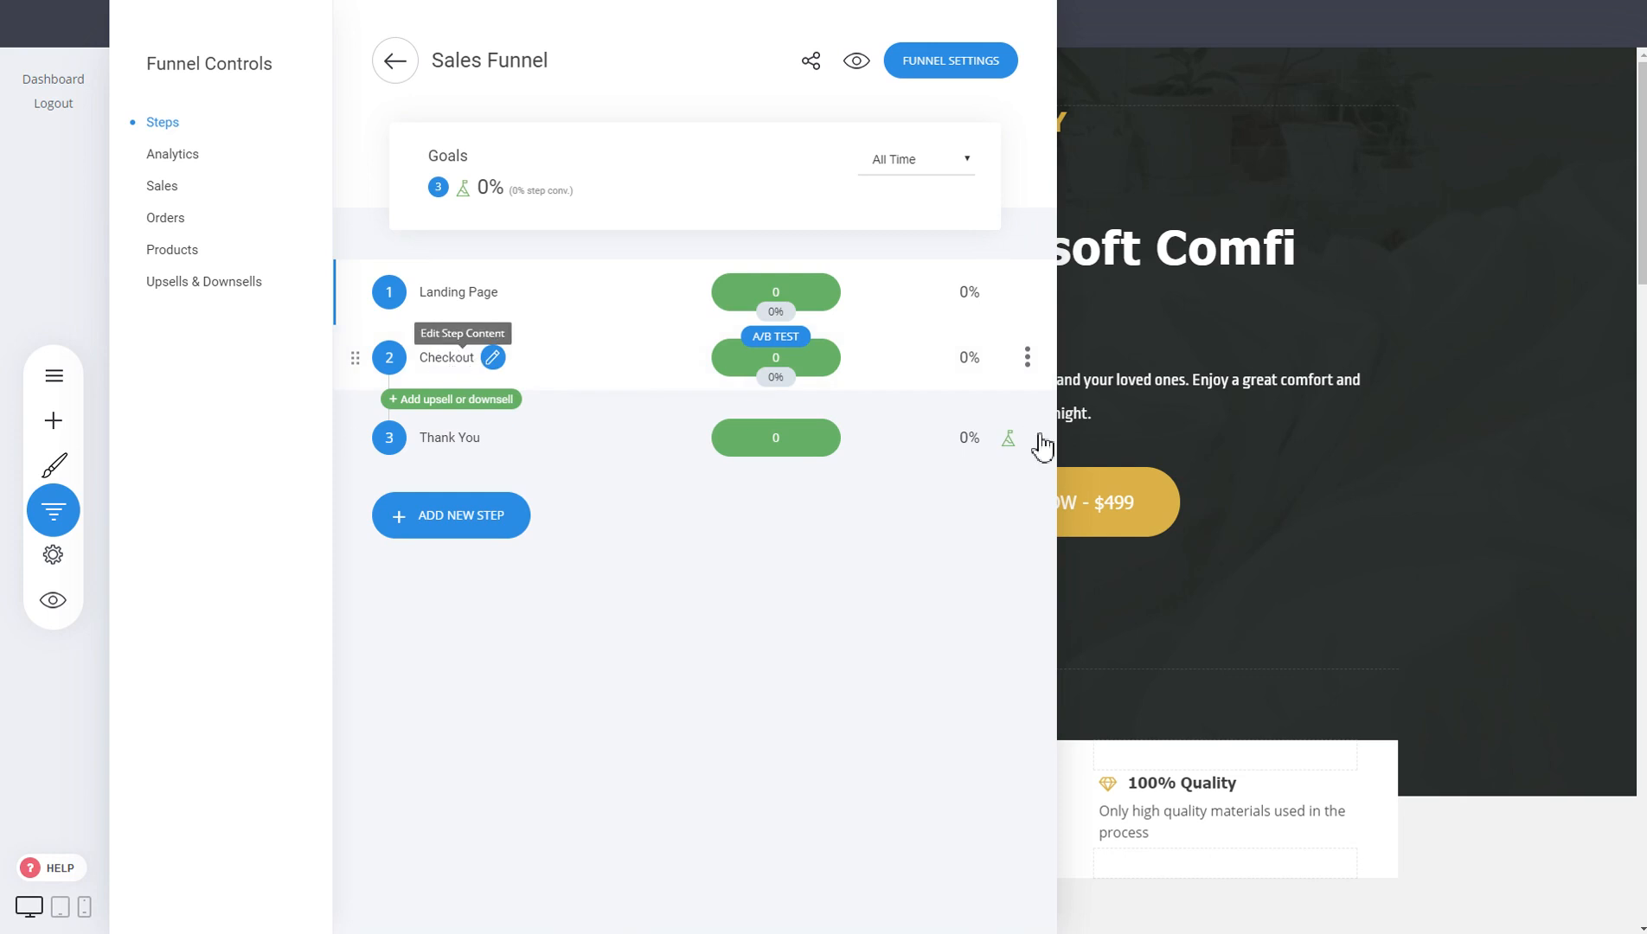
click(1154, 420)
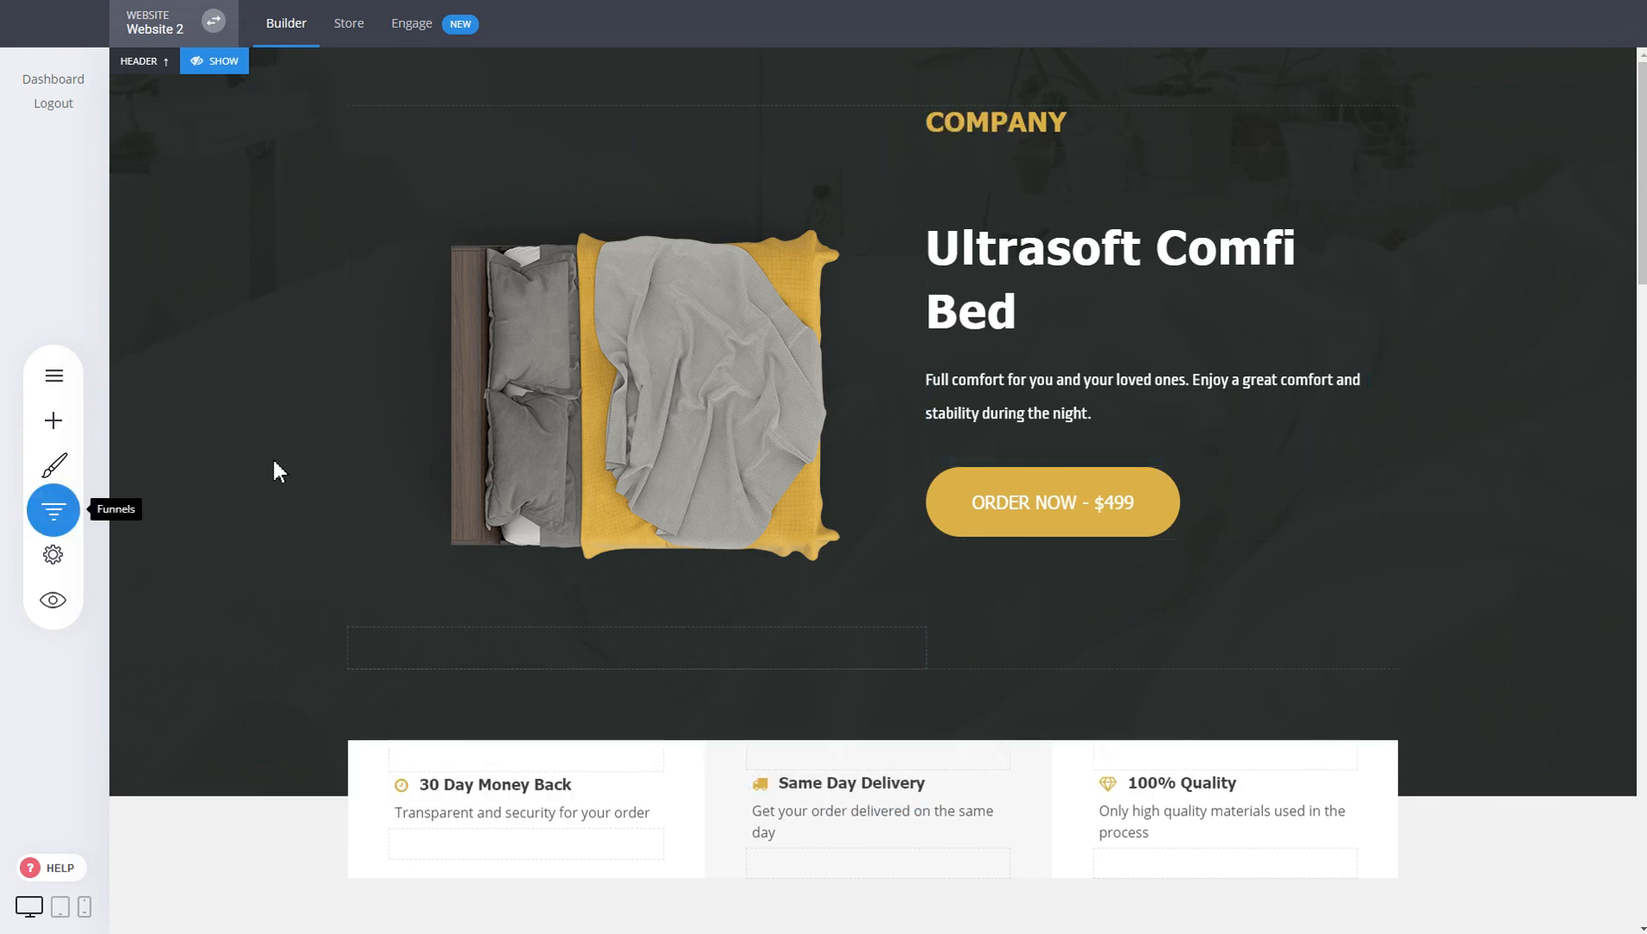
click(55, 512)
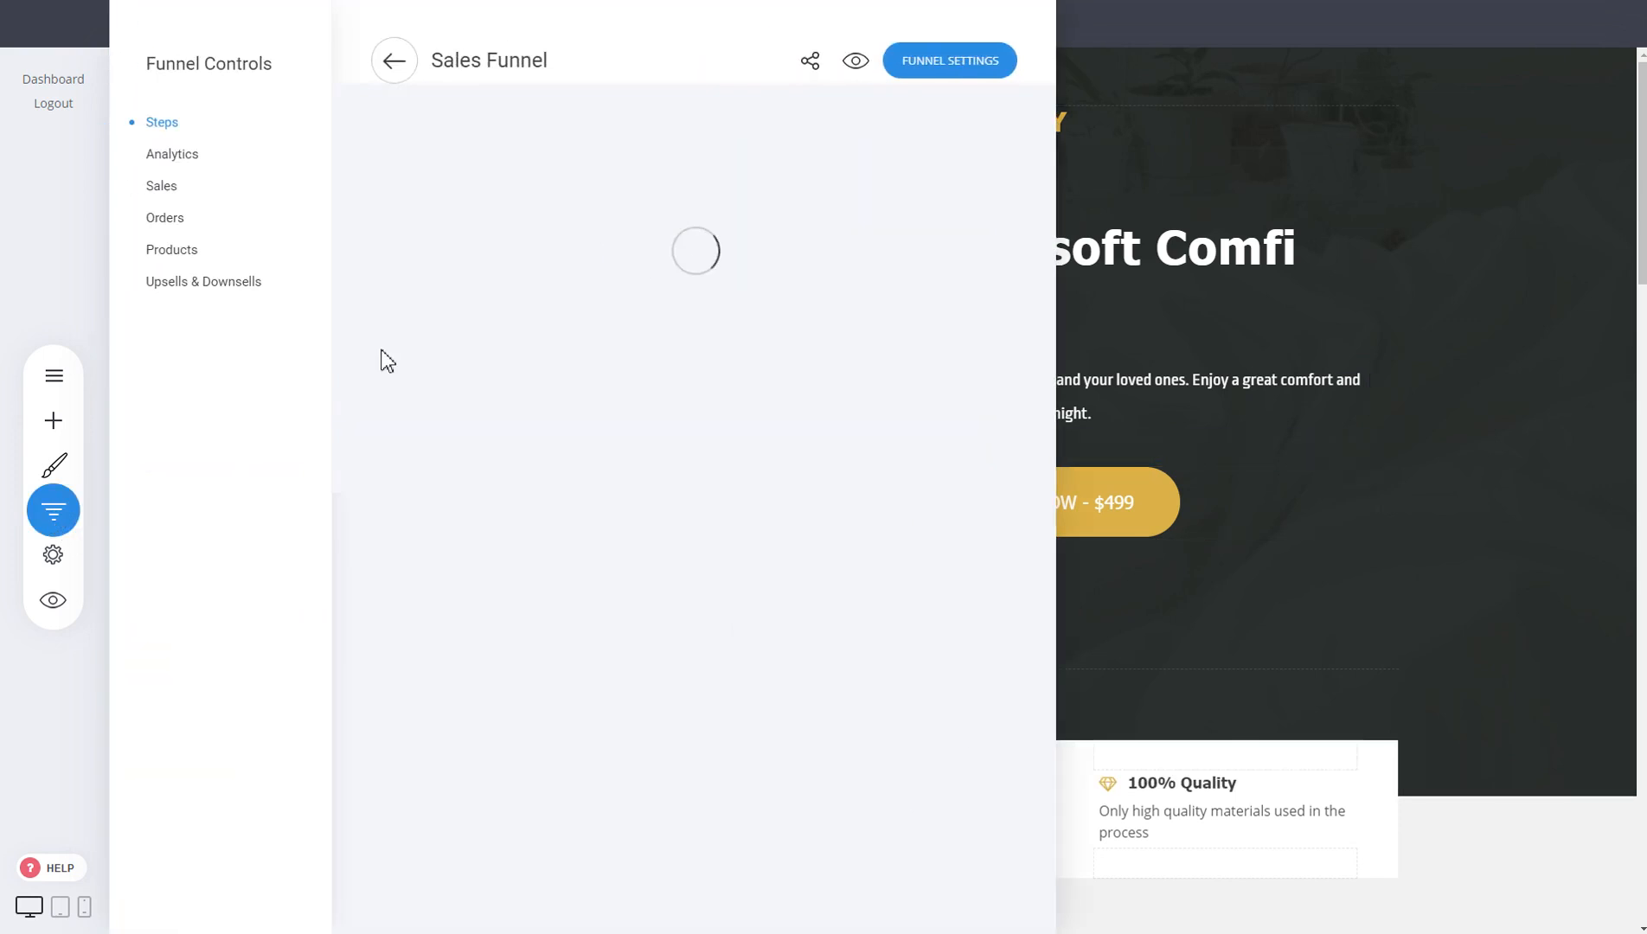
click(444, 365)
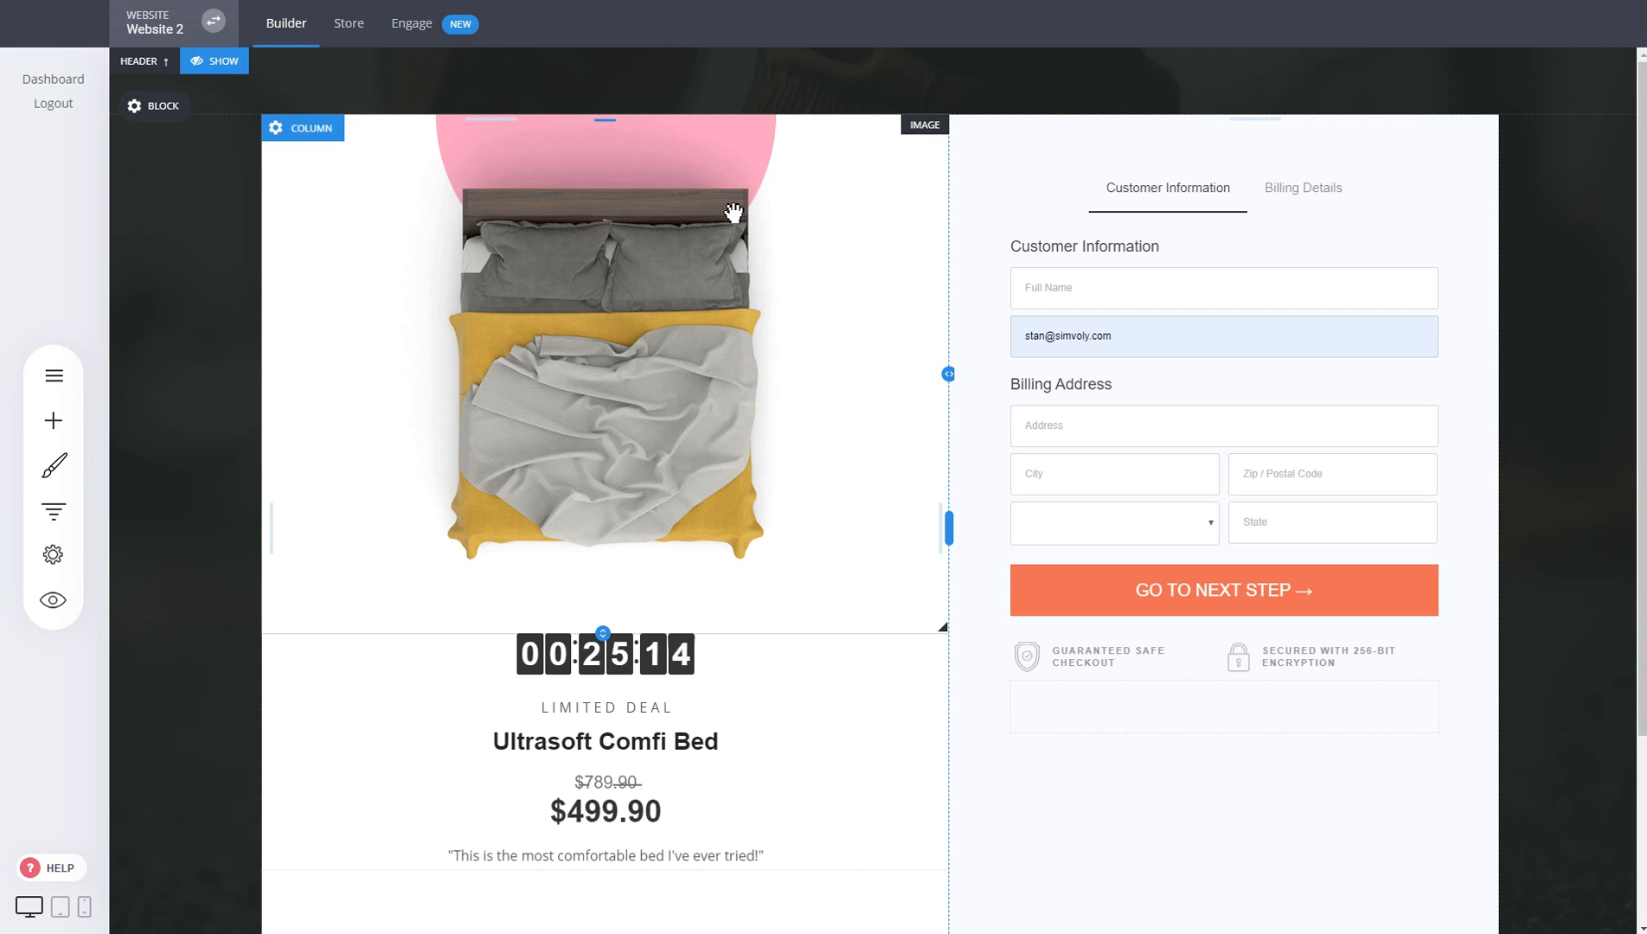
Step: Check the Sales Funnel in the project's list of funnels, return to the Checkout page and reopen the funnel's steps
click(54, 508)
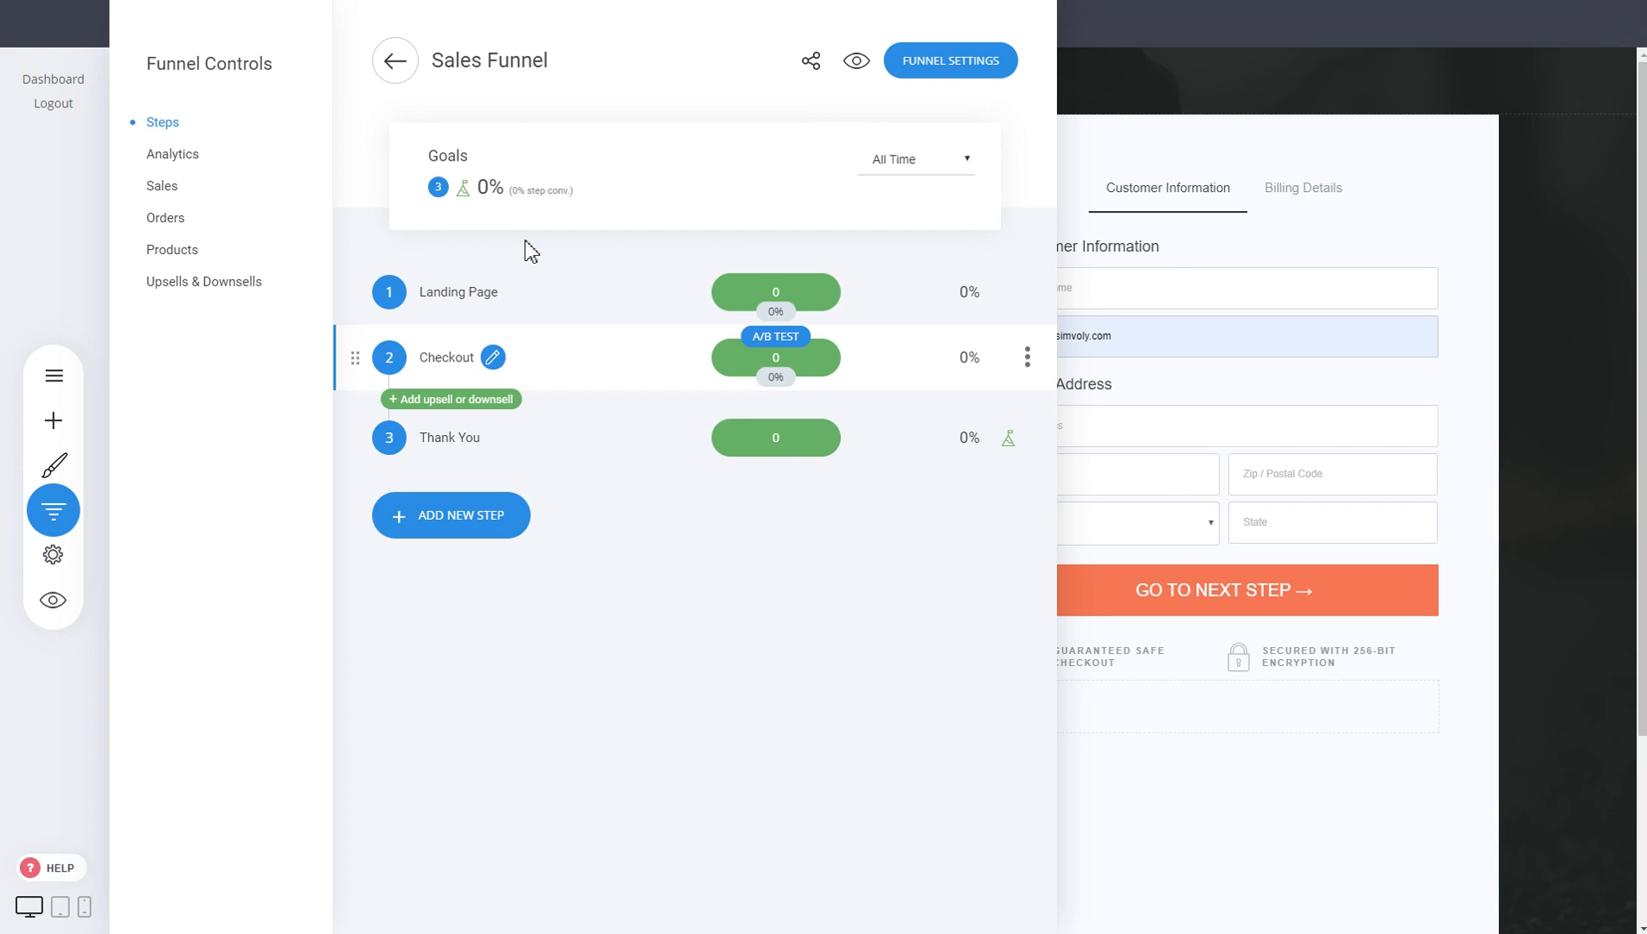
click(395, 60)
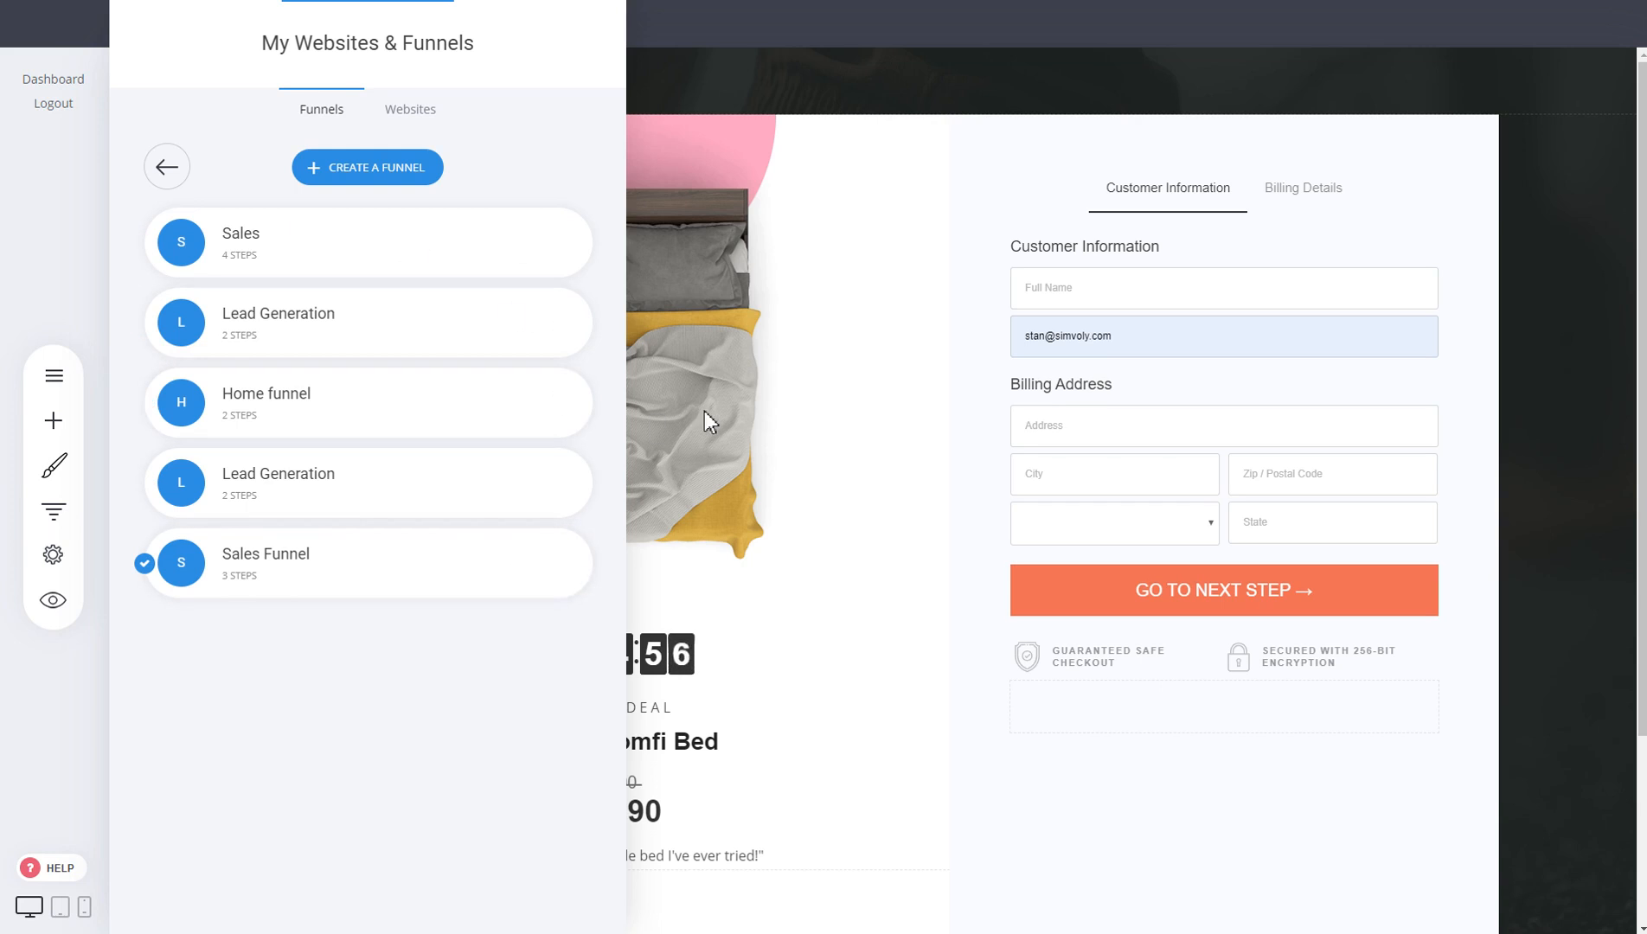
click(921, 359)
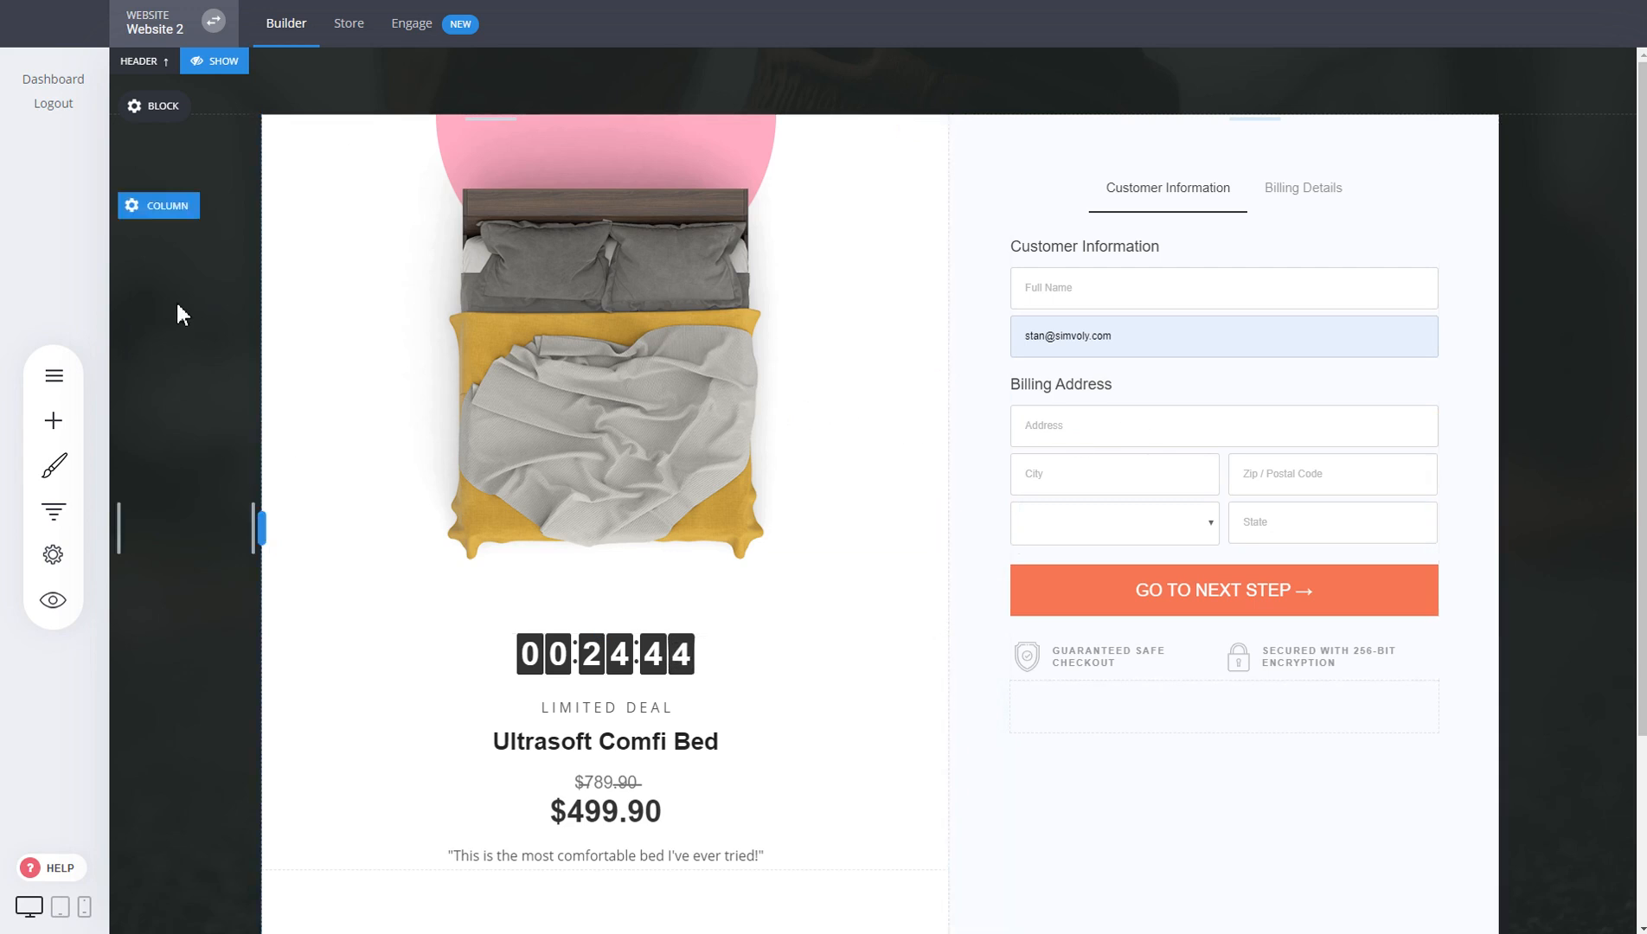
click(55, 512)
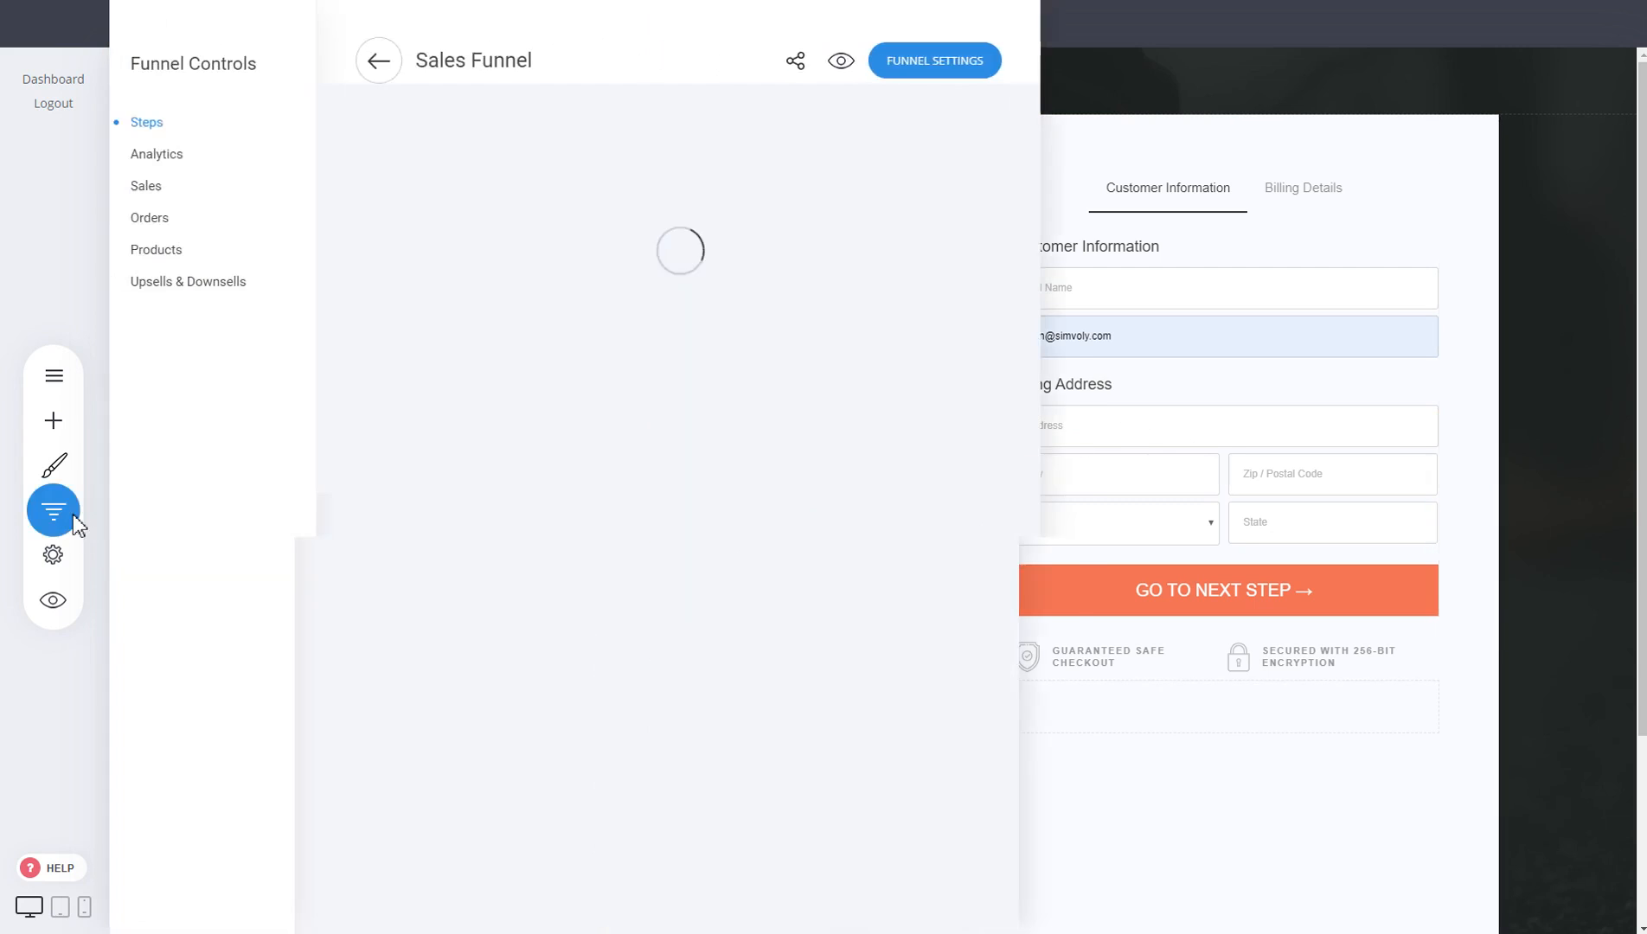